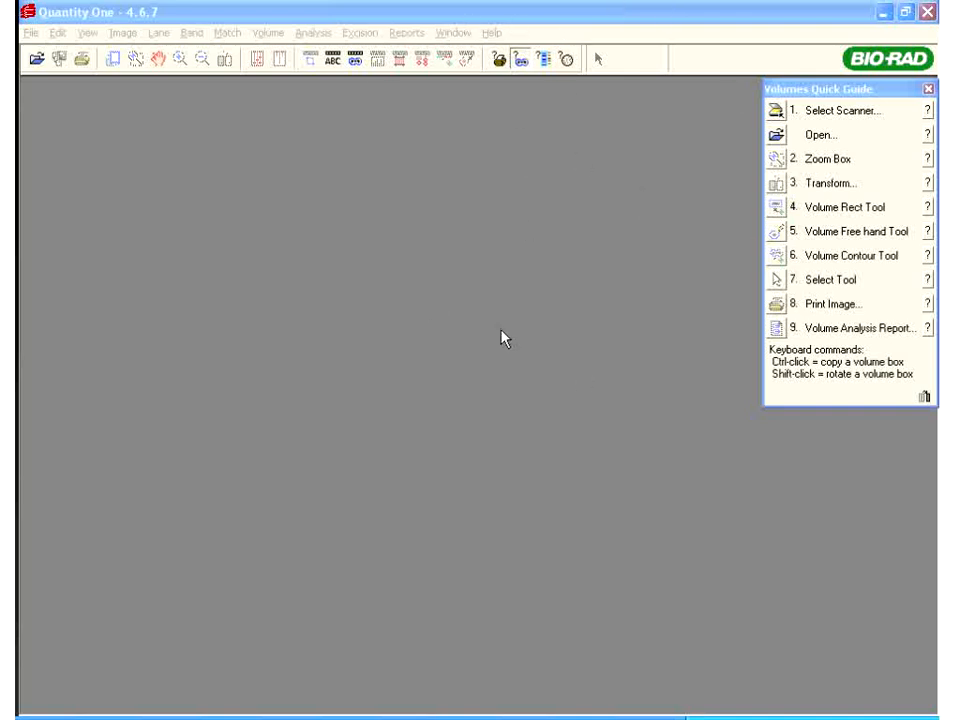
# Open Homework Contest-DNA.1sc from My Documents > My Work > FAS Presentations > training images
pyautogui.click(30, 32)
pyautogui.click(40, 52)
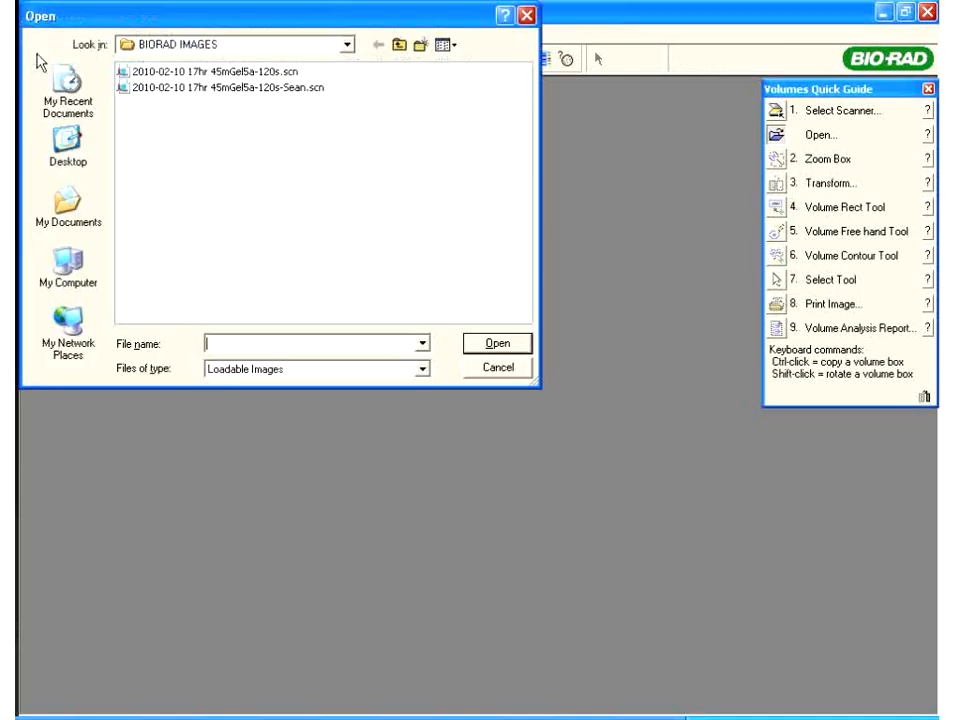
pyautogui.click(405, 46)
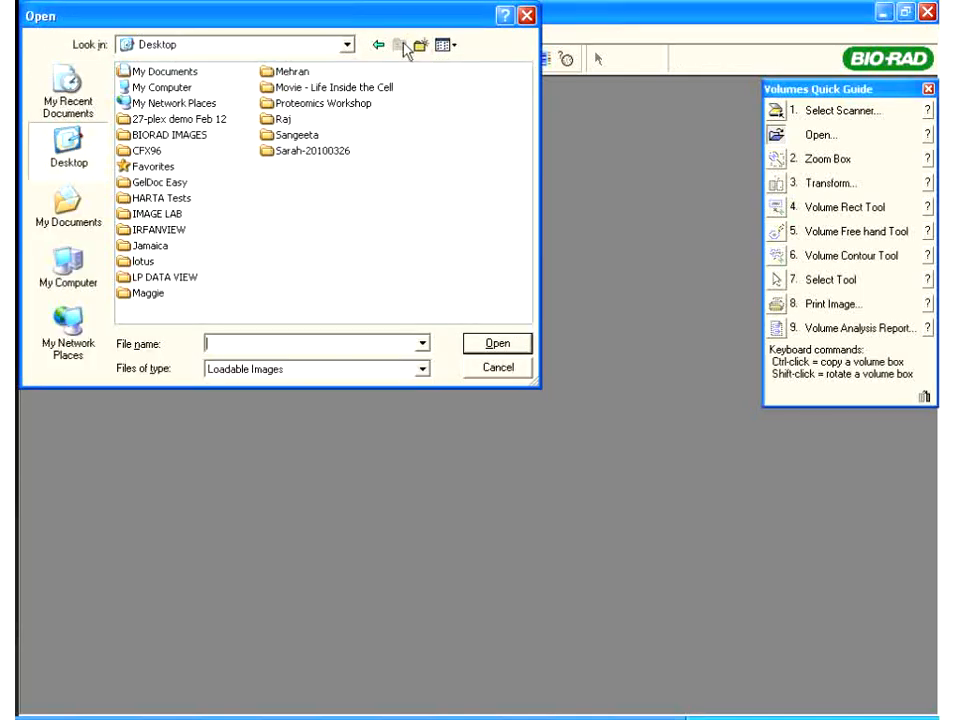
pyautogui.doubleClick(152, 72)
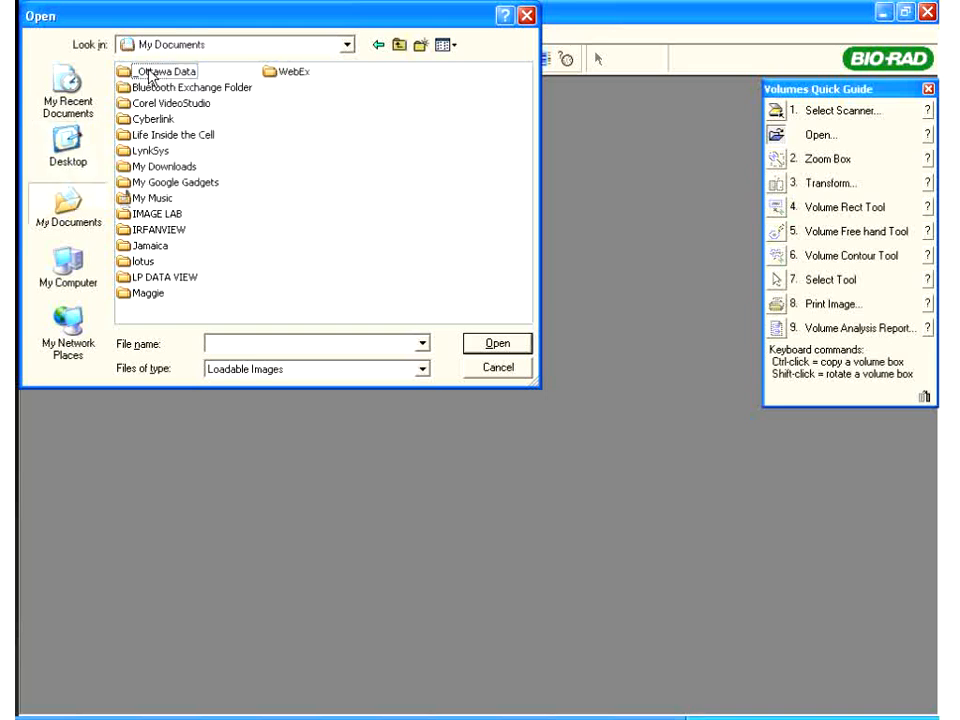
pyautogui.doubleClick(142, 247)
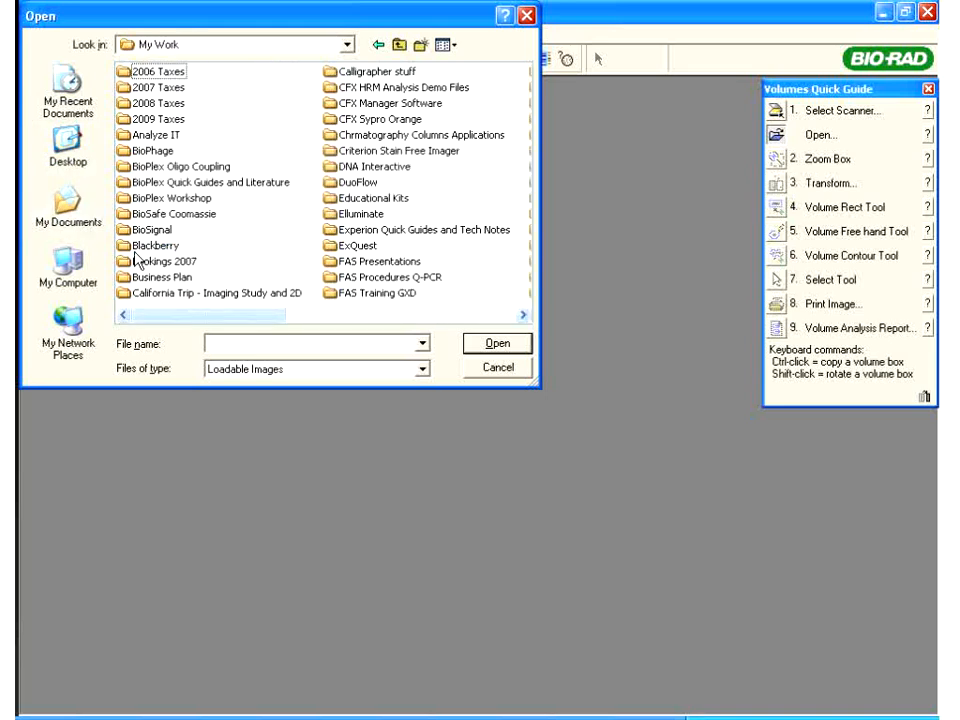
pyautogui.doubleClick(366, 262)
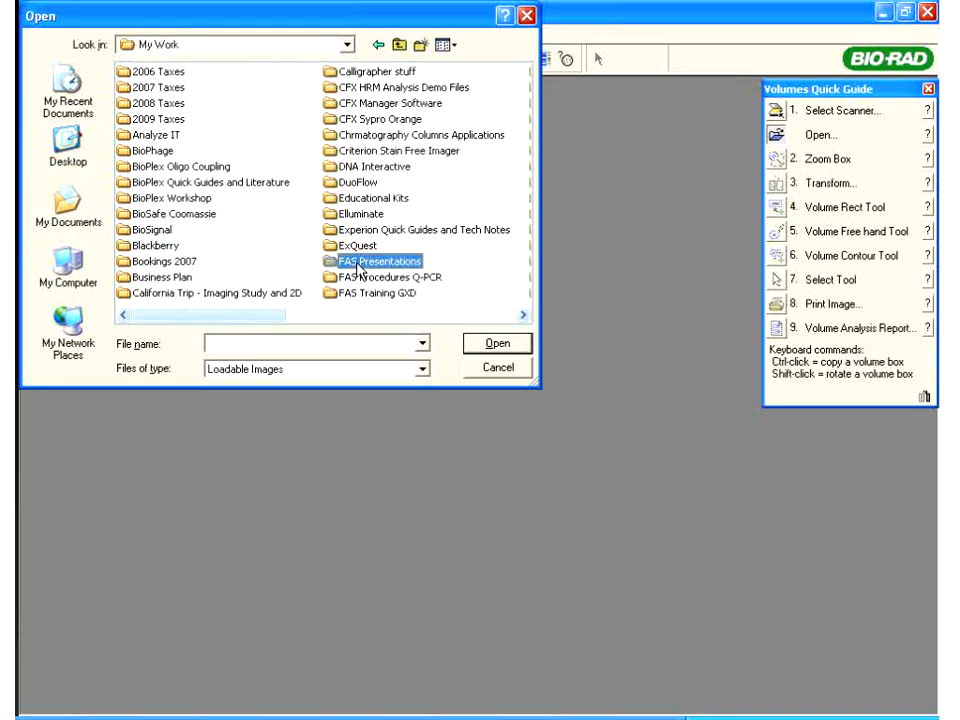
pyautogui.doubleClick(155, 104)
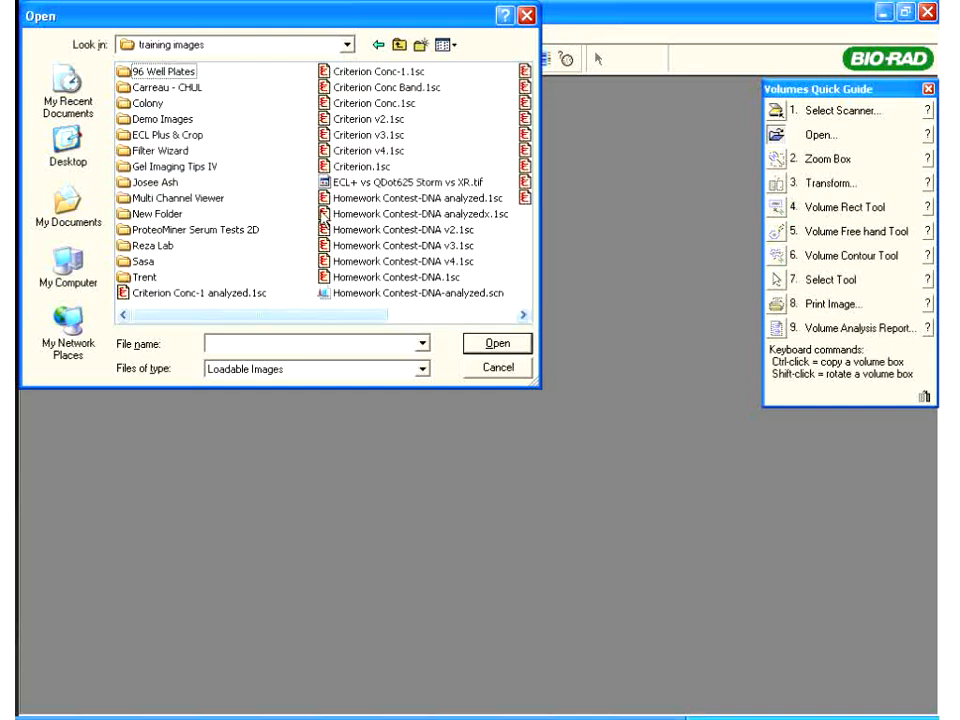
pyautogui.doubleClick(400, 278)
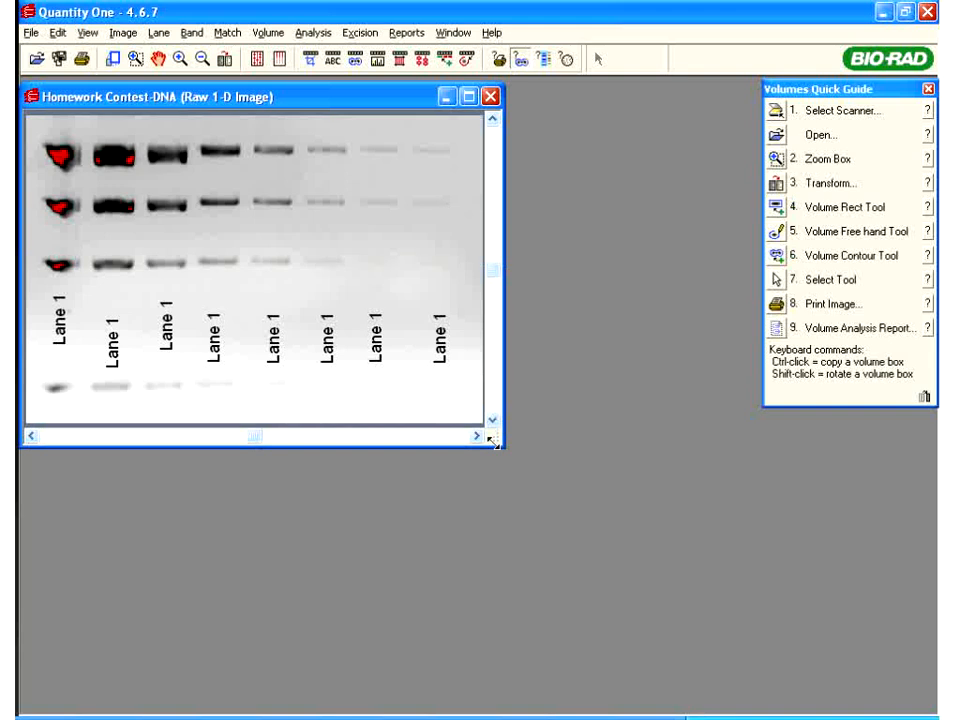
# Resize the Homework Contest-DNA window from its corner so the eight gel lanes appear larger
pyautogui.moveTo(494, 441); pyautogui.dragTo(656, 541)
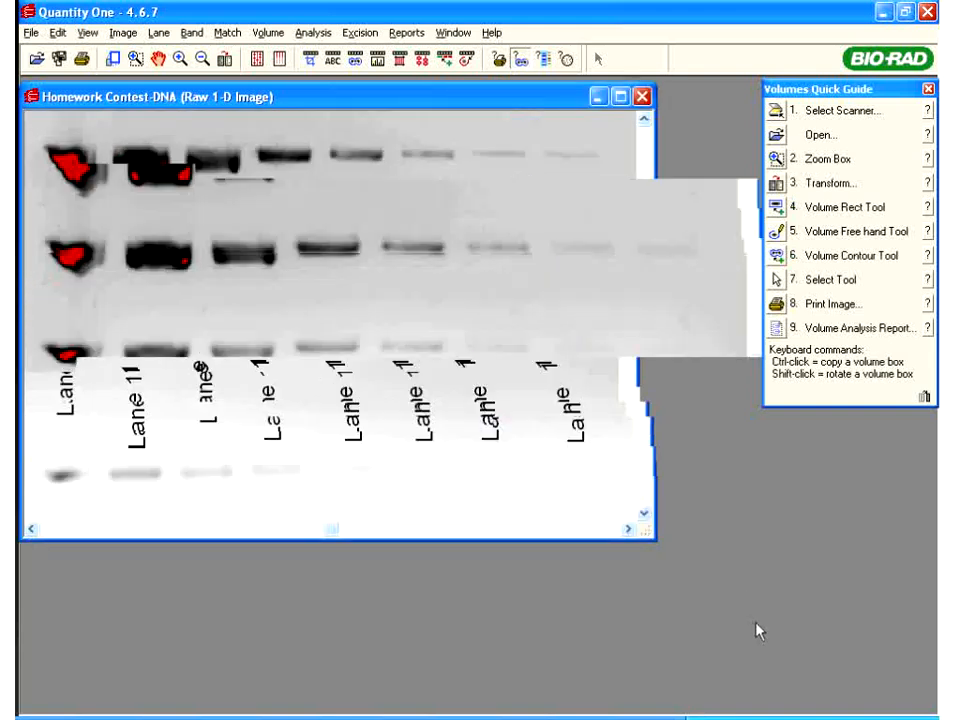
pyautogui.moveTo(756, 630); pyautogui.dragTo(741, 617)
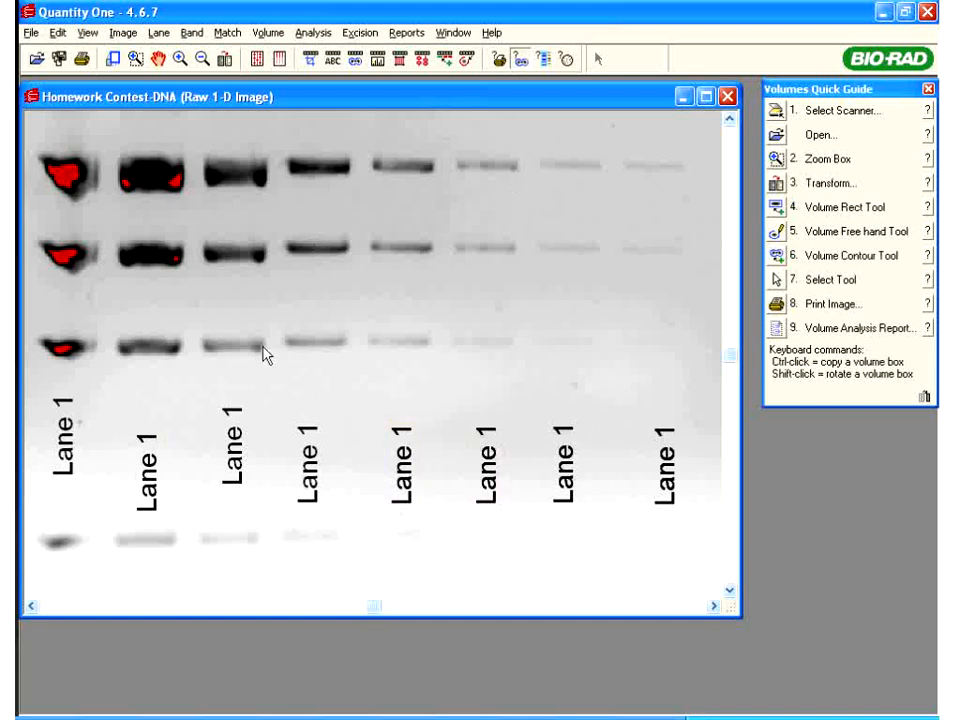
pyautogui.rightClick(310, 135)
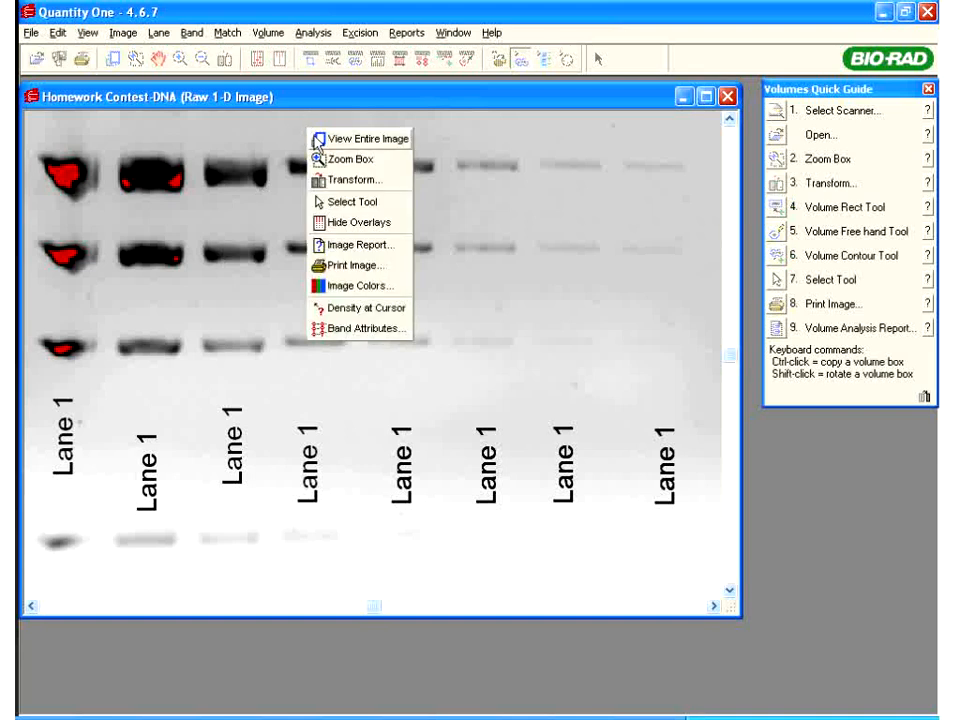
# Review the gel's Image Report (Gel Doc XR, 558 × 377 pixels), then close it
pyautogui.click(346, 250)
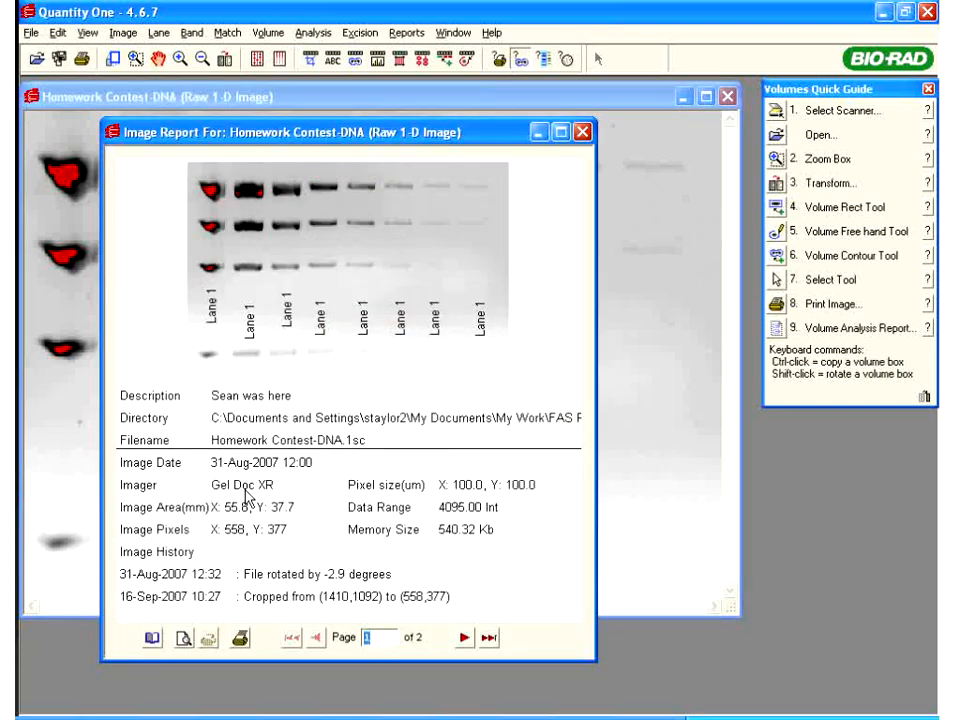
pyautogui.click(582, 131)
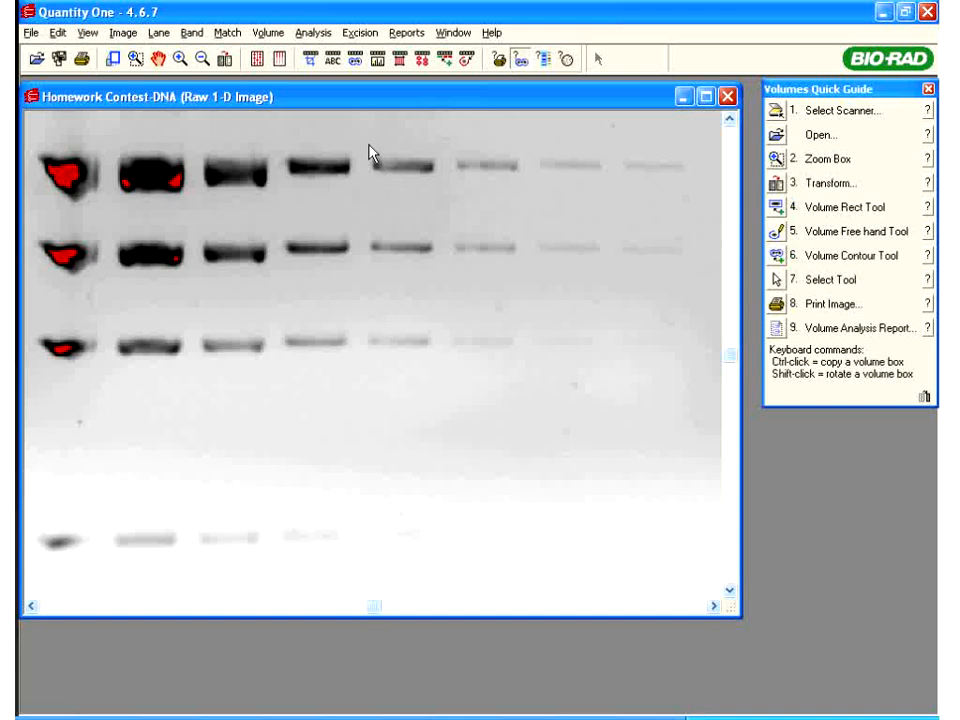
# Fit the whole gel, zoom into the middle bands, restore the full view, then open Transform
pyautogui.rightClick(369, 213)
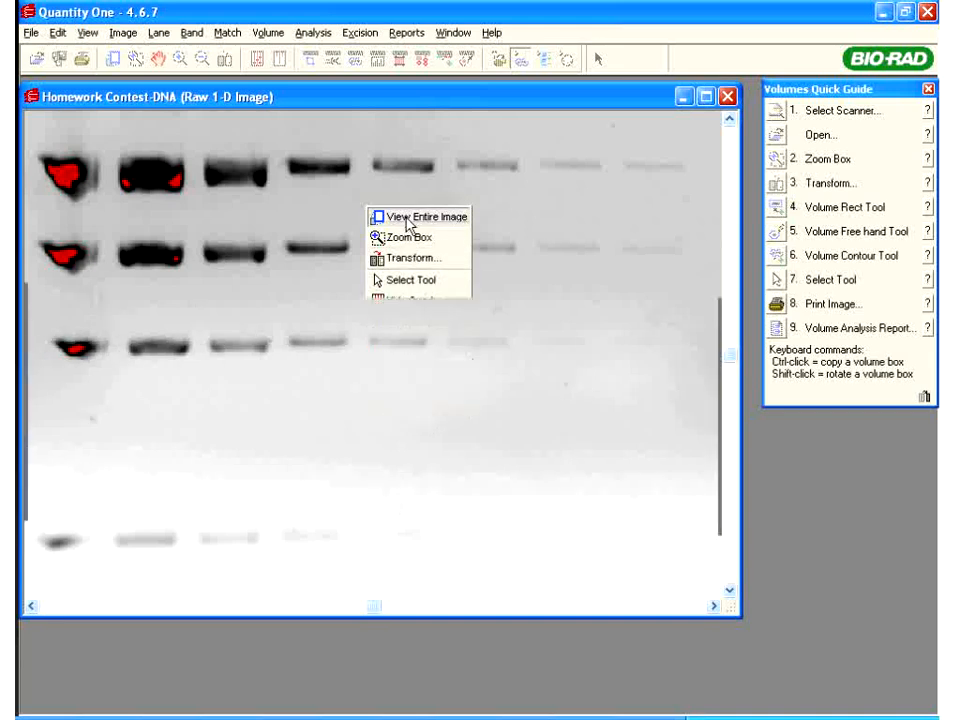
pyautogui.click(406, 220)
pyautogui.rightClick(407, 224)
pyautogui.click(440, 248)
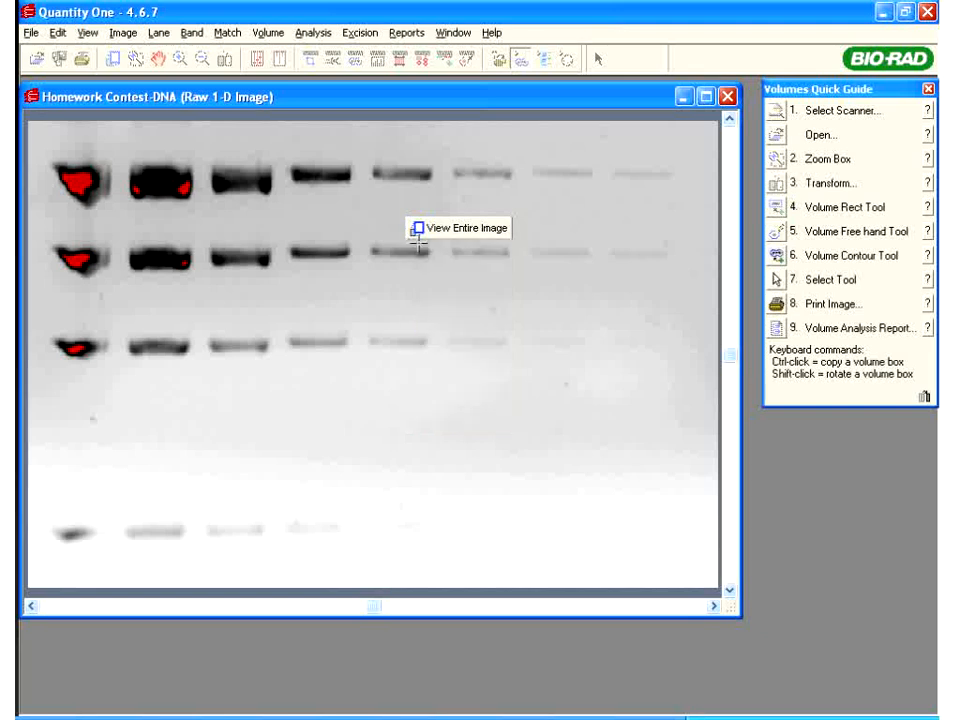
pyautogui.moveTo(208, 268); pyautogui.dragTo(423, 235)
pyautogui.rightClick(423, 235)
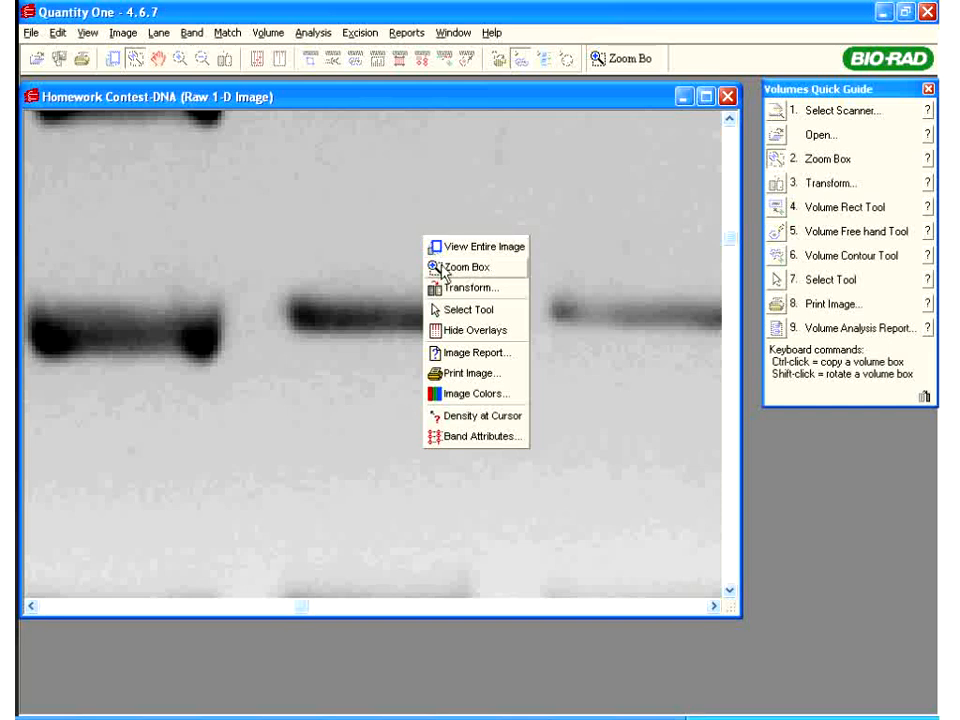
pyautogui.click(442, 249)
pyautogui.rightClick(268, 210)
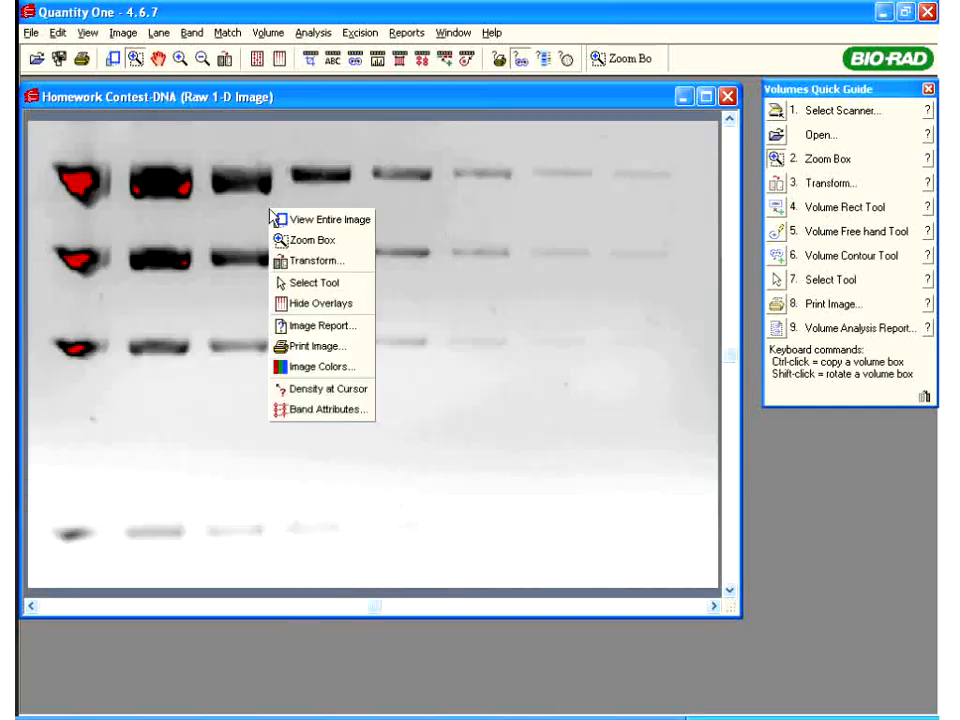
pyautogui.click(304, 262)
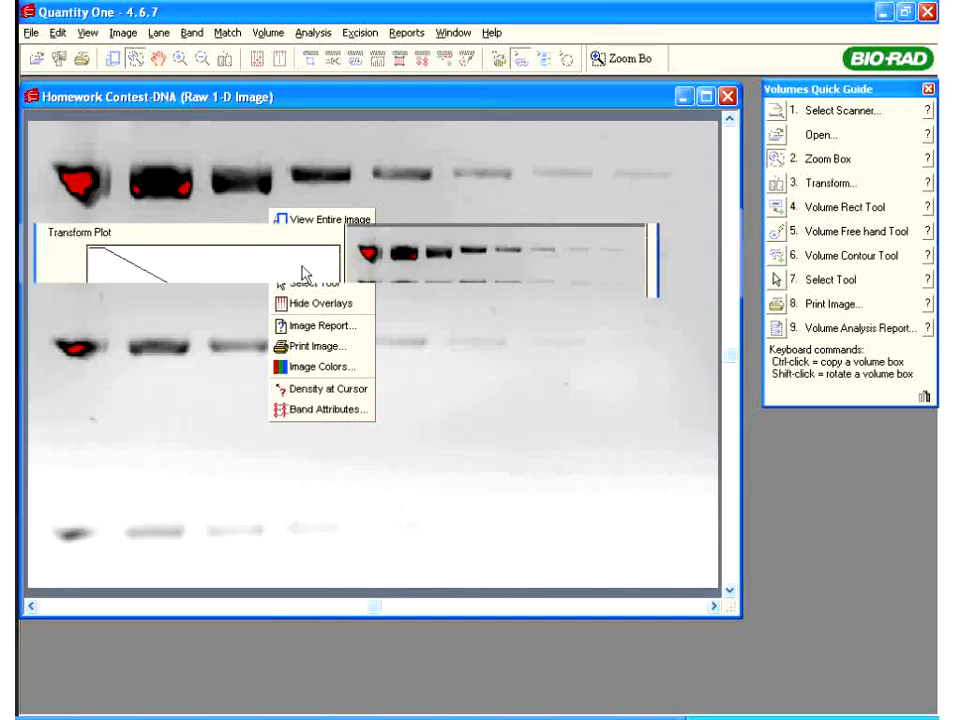
# Lower the High limit to 1802 (Low 230), keeping Invert display and saturated-pixel highlighting on
pyautogui.moveTo(275, 495); pyautogui.dragTo(200, 492)
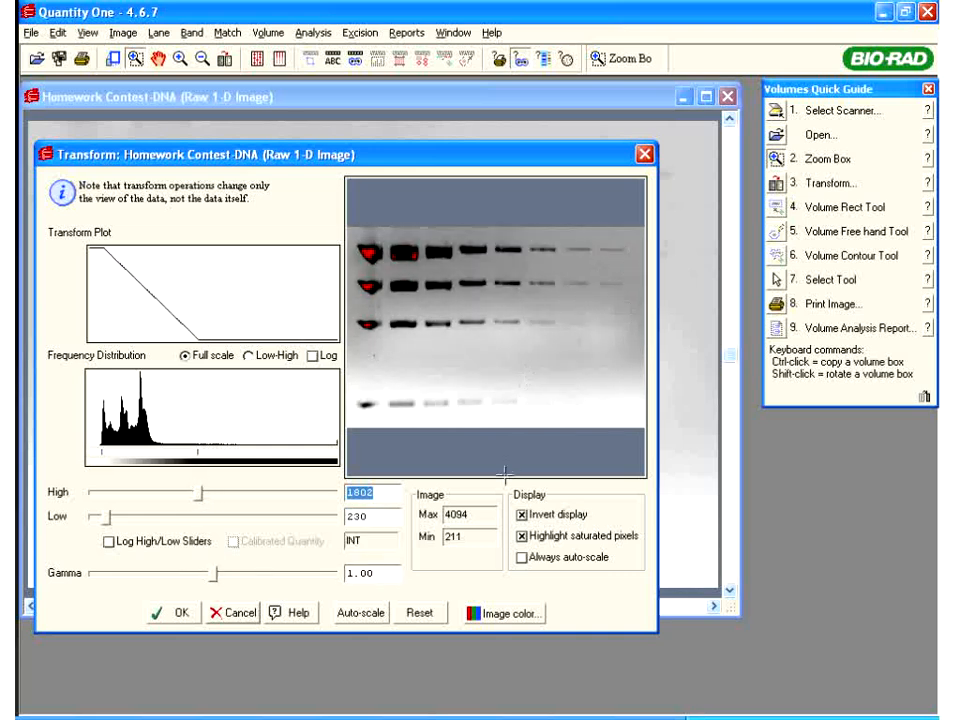
pyautogui.click(521, 515)
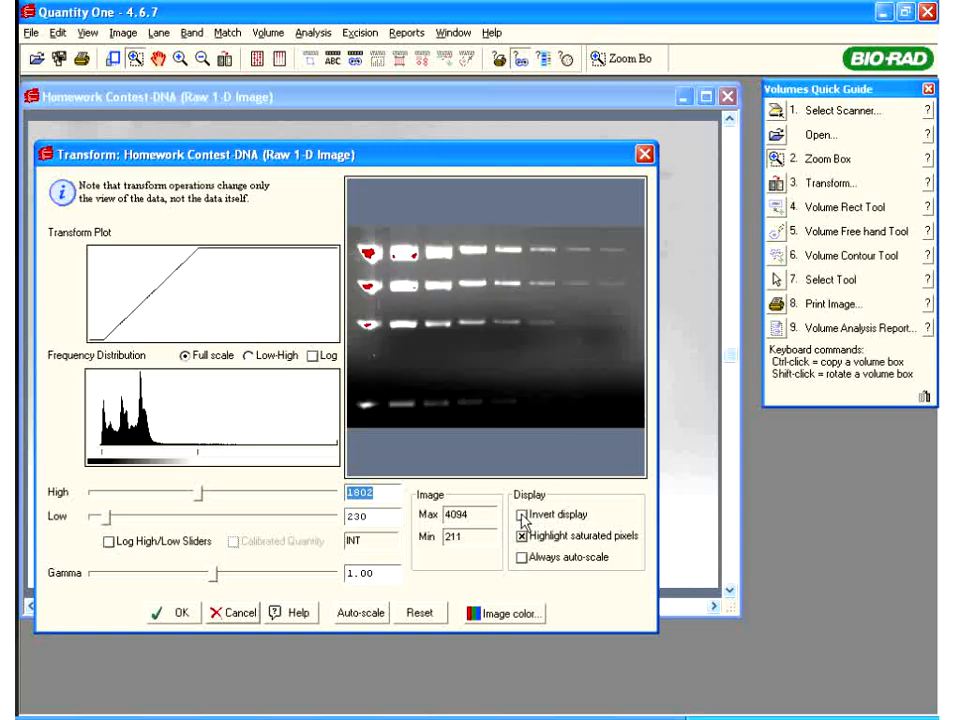
pyautogui.click(521, 515)
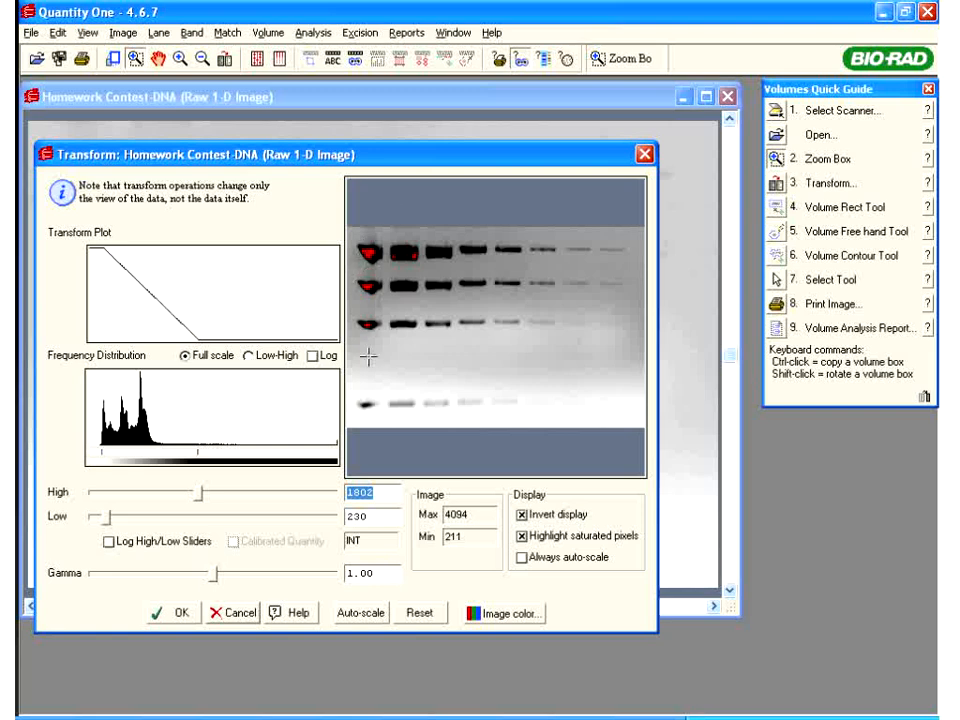
pyautogui.click(522, 536)
pyautogui.click(522, 536)
pyautogui.click(522, 537)
pyautogui.click(521, 536)
pyautogui.click(180, 617)
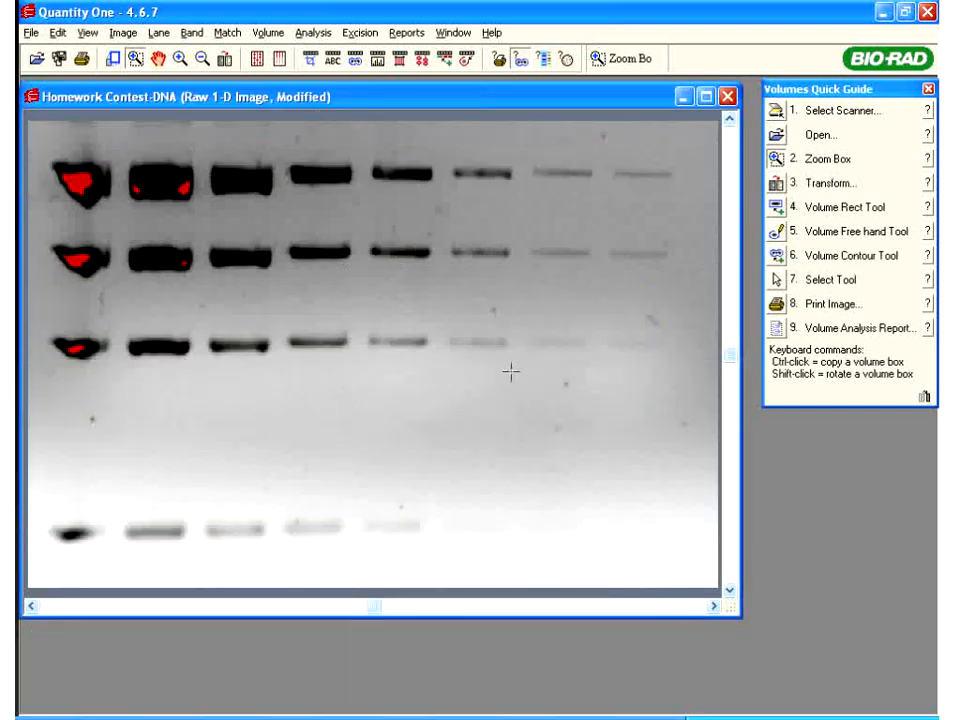
pyautogui.rightClick(385, 240)
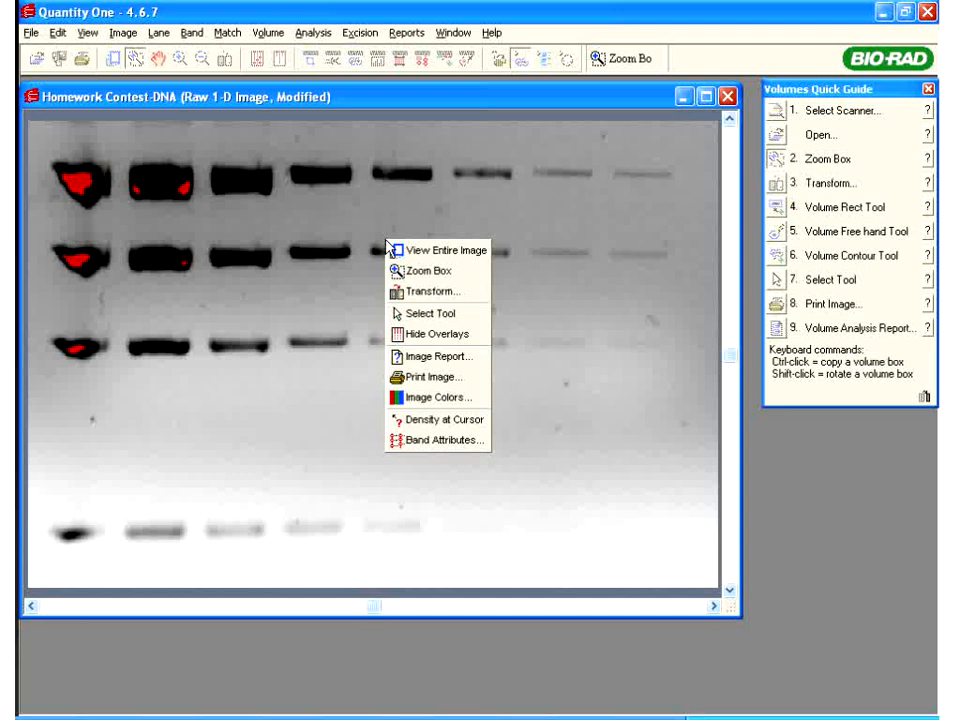
pyautogui.click(421, 334)
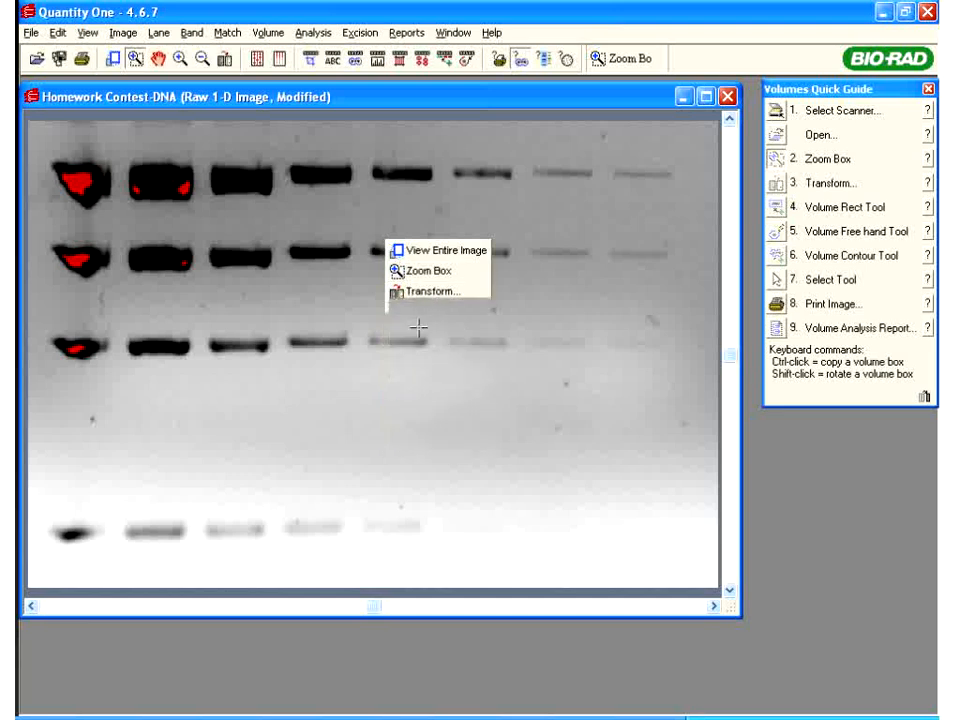
pyautogui.rightClick(379, 287)
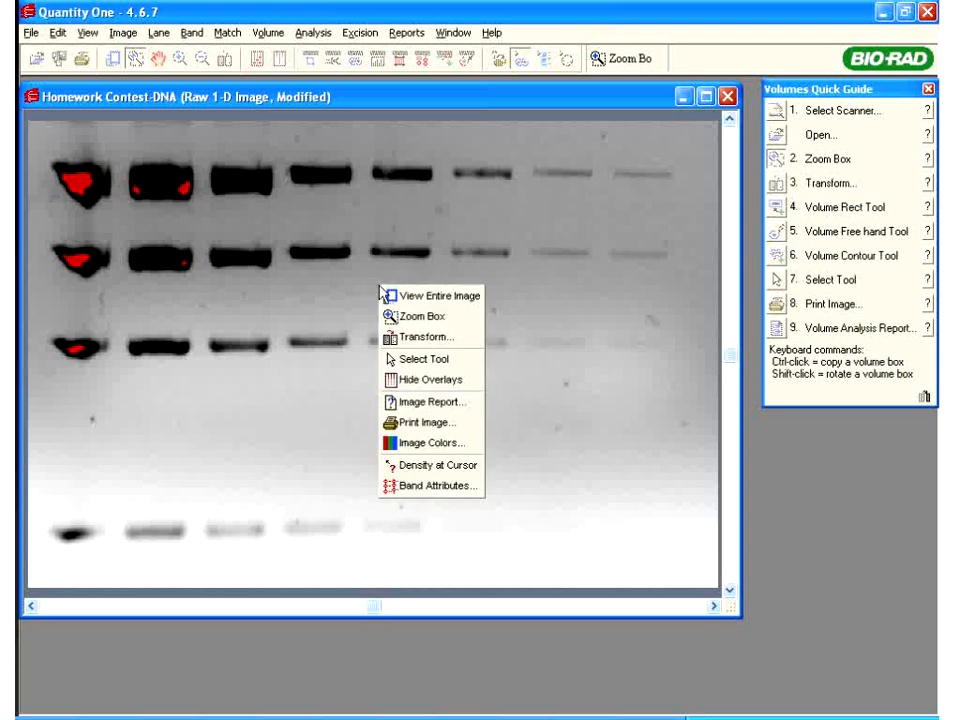
pyautogui.click(420, 402)
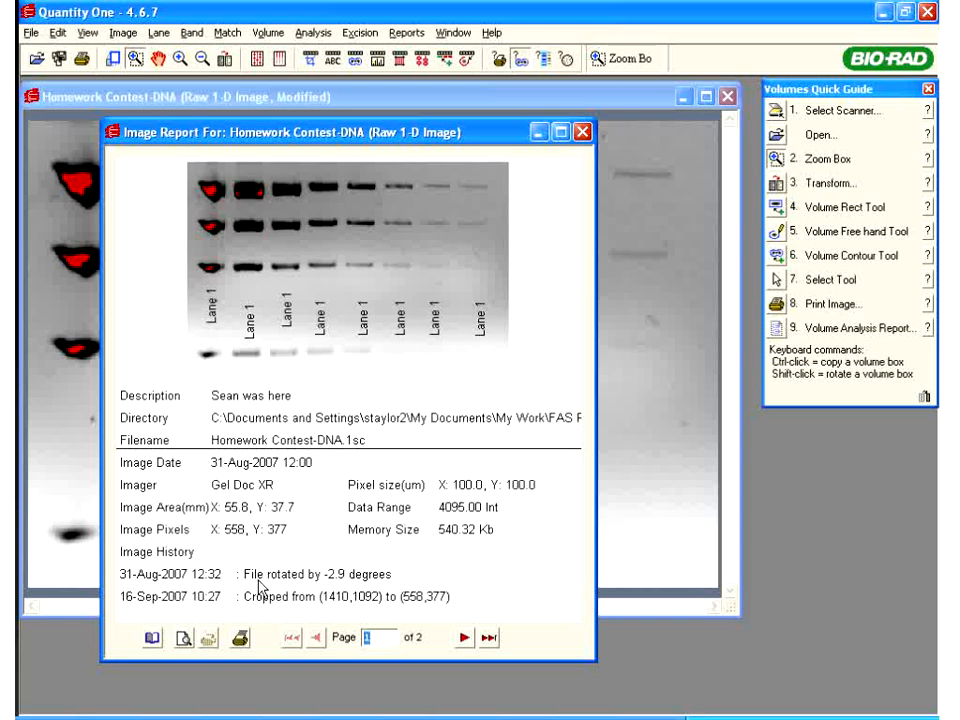
pyautogui.click(464, 637)
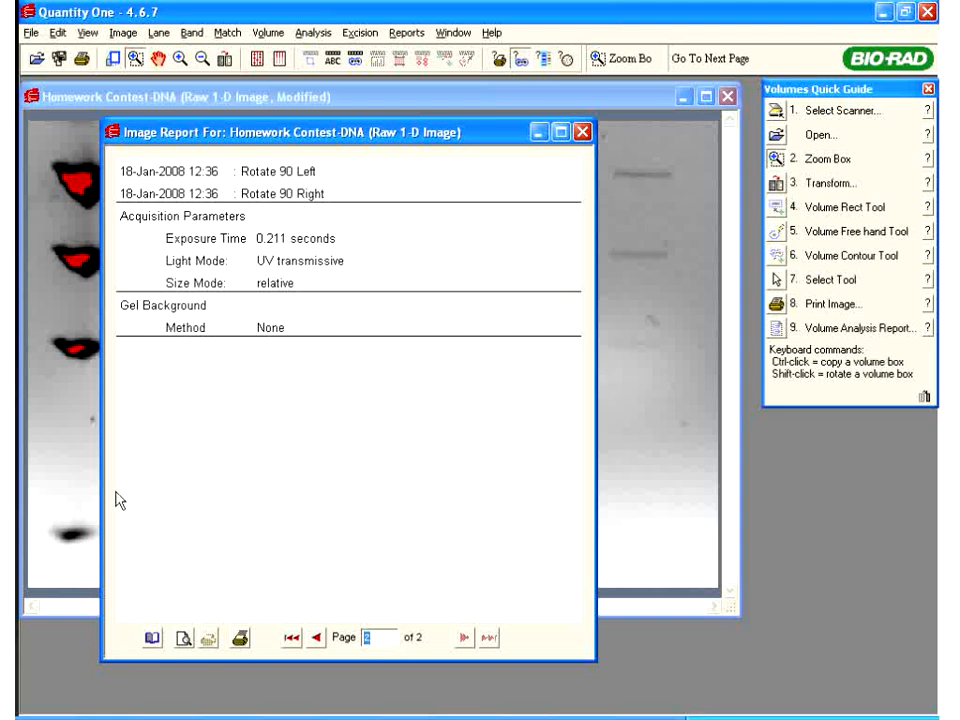
pyautogui.click(20, 553)
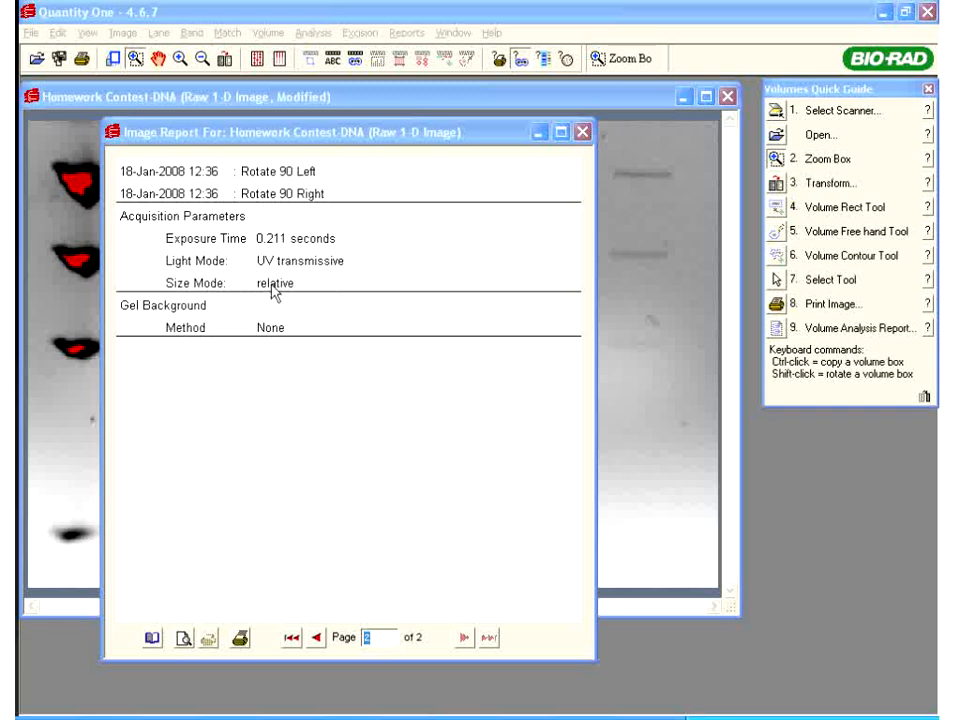
pyautogui.click(583, 134)
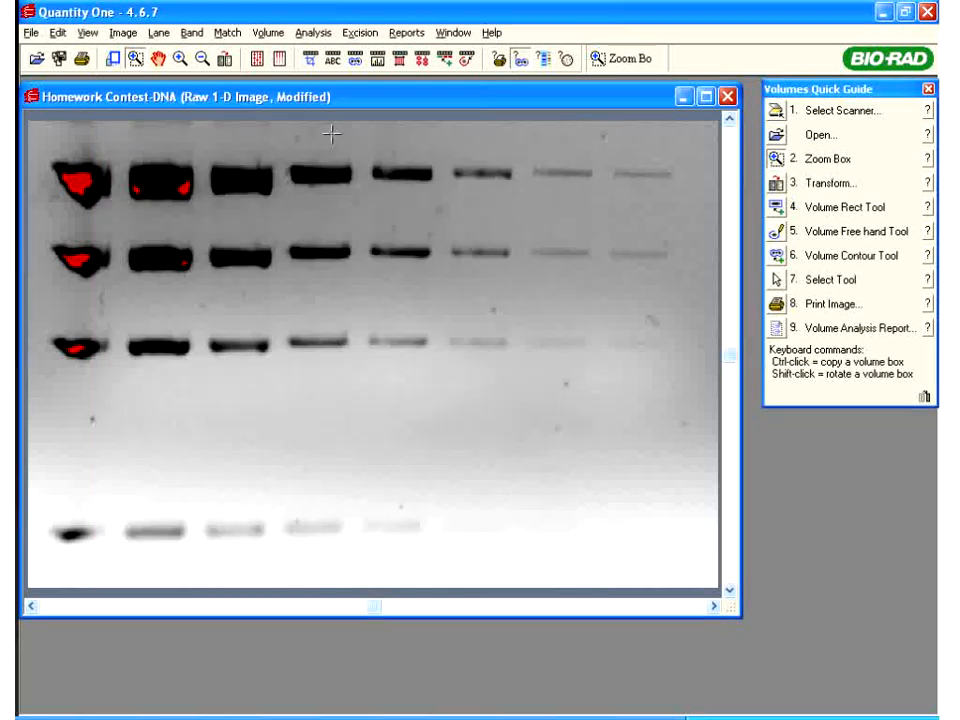
# Dismiss the gel's shortcut menu unused, then bring up the File menu showing Export to JPEG Image
pyautogui.rightClick(334, 148)
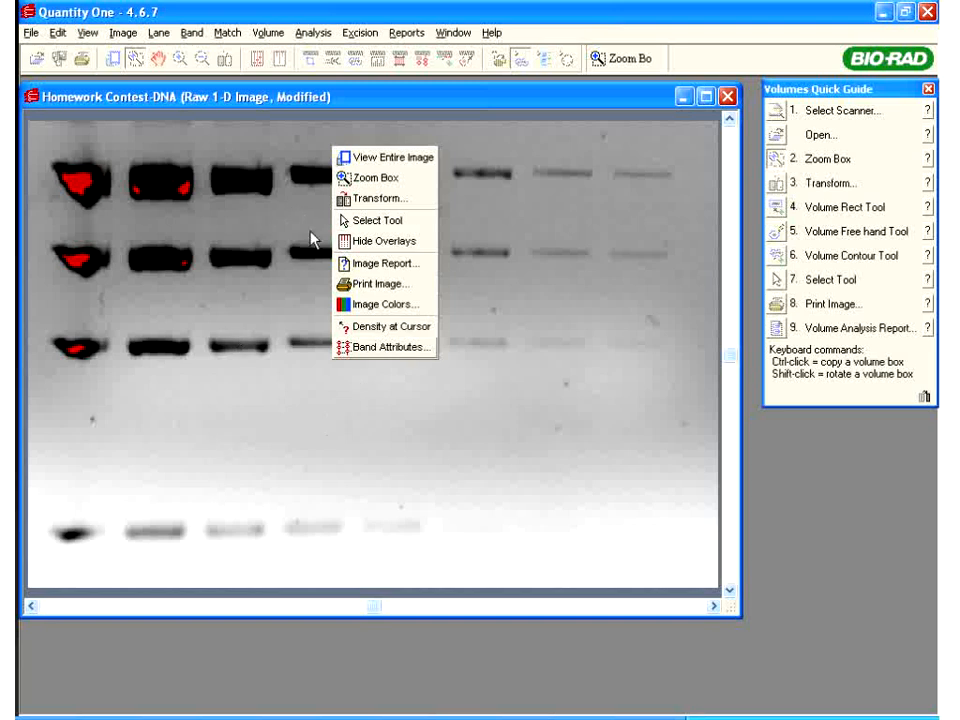
pyautogui.click(375, 407)
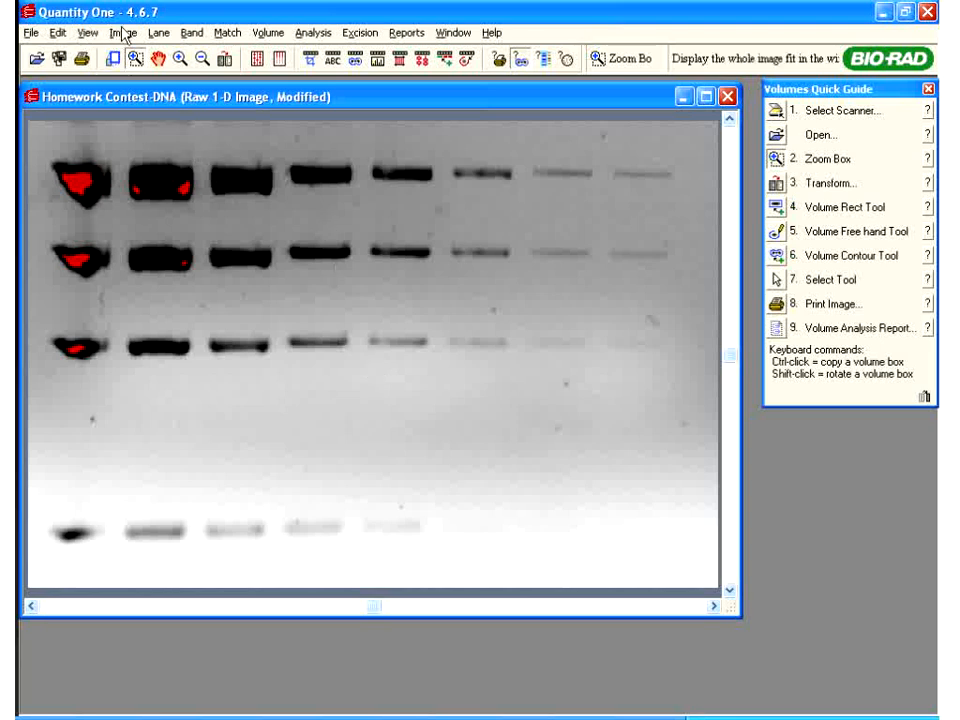
pyautogui.click(31, 33)
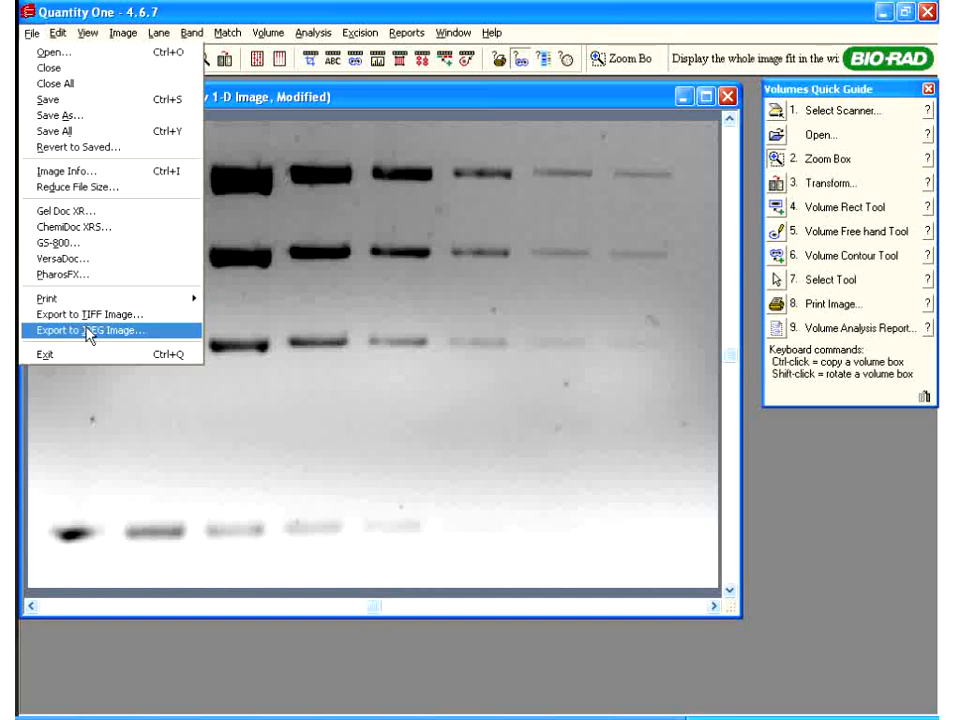
# Use Image > Crop to outline a 419 × 373-pixel region covering the right six lanes
pyautogui.click(247, 133)
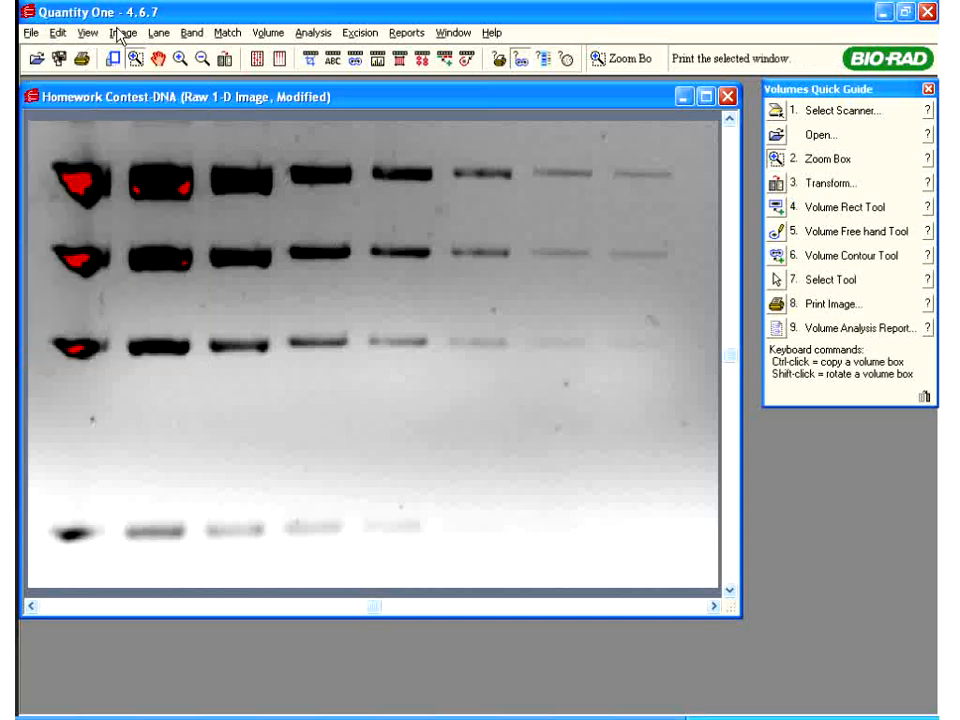
pyautogui.click(58, 33)
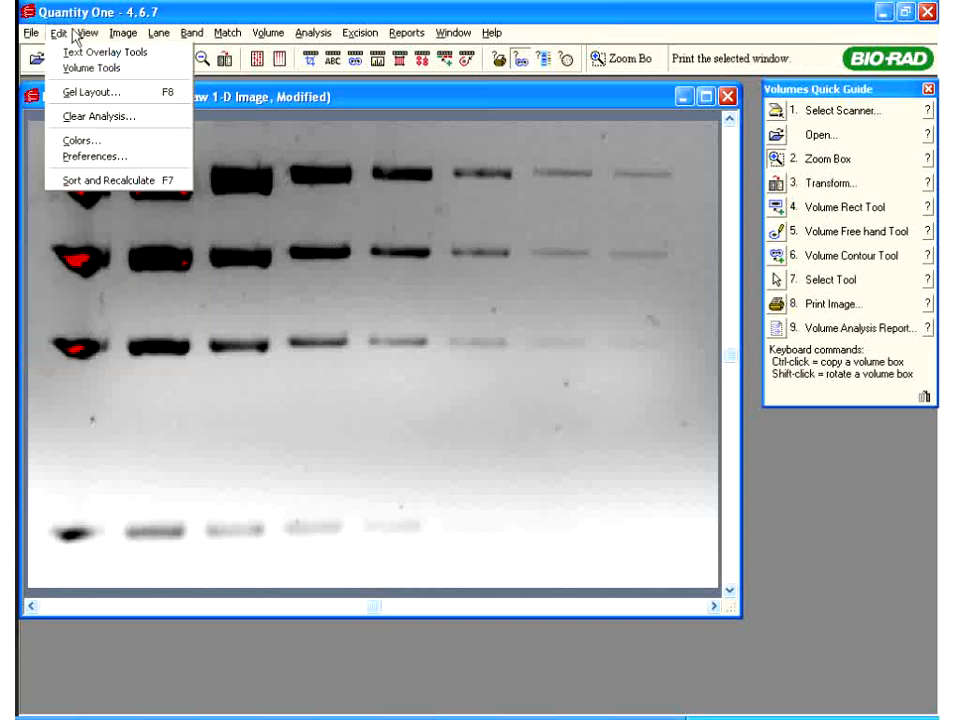
pyautogui.moveTo(105, 34)
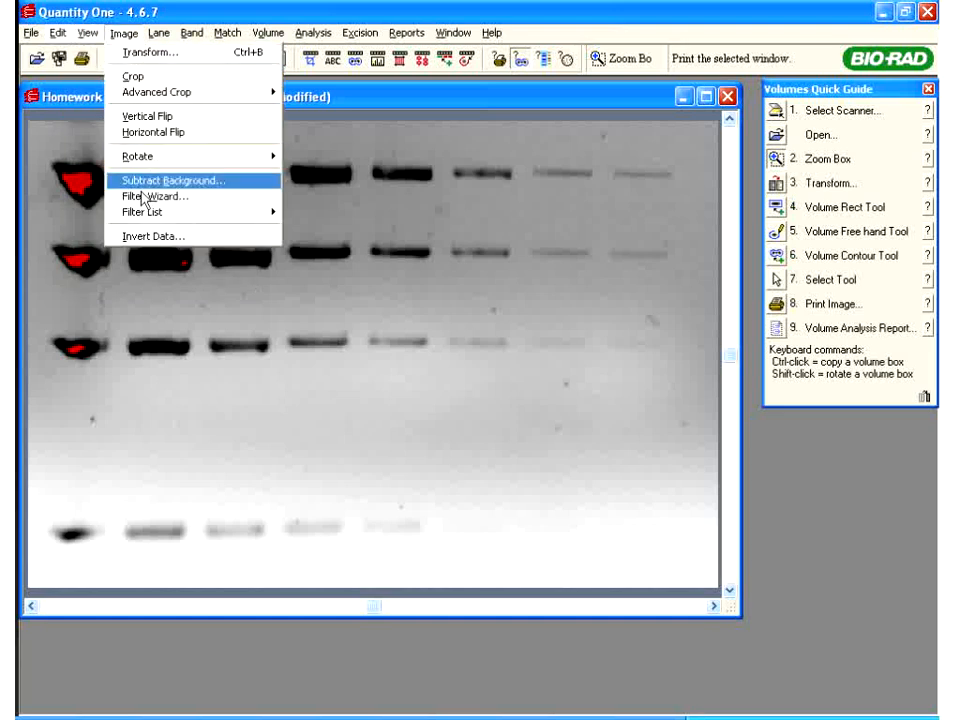
pyautogui.click(140, 77)
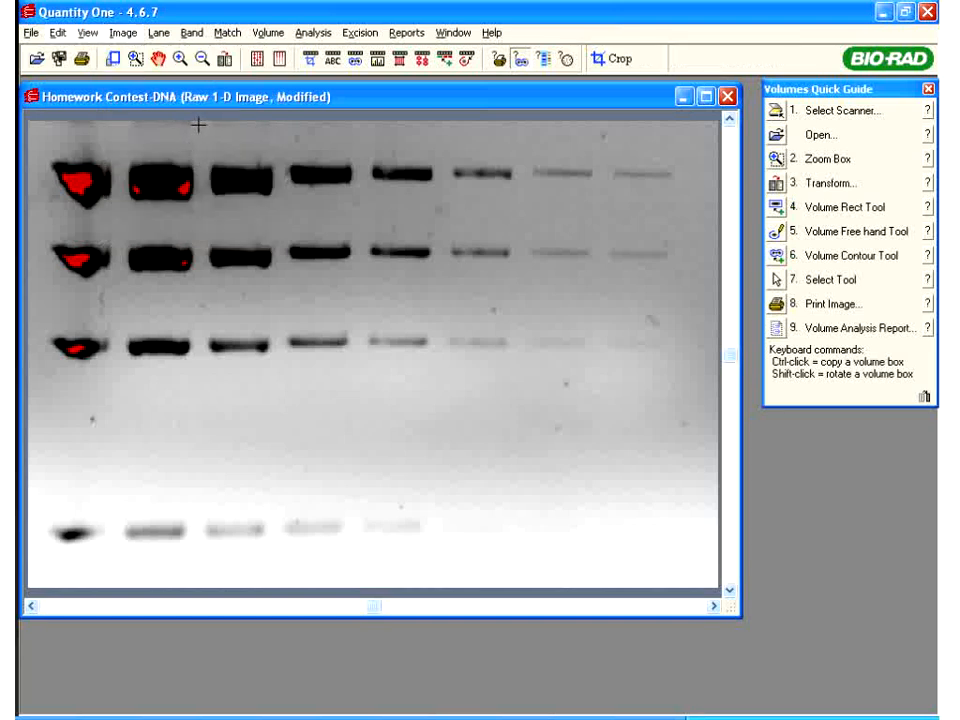
pyautogui.moveTo(198, 124); pyautogui.dragTo(716, 583)
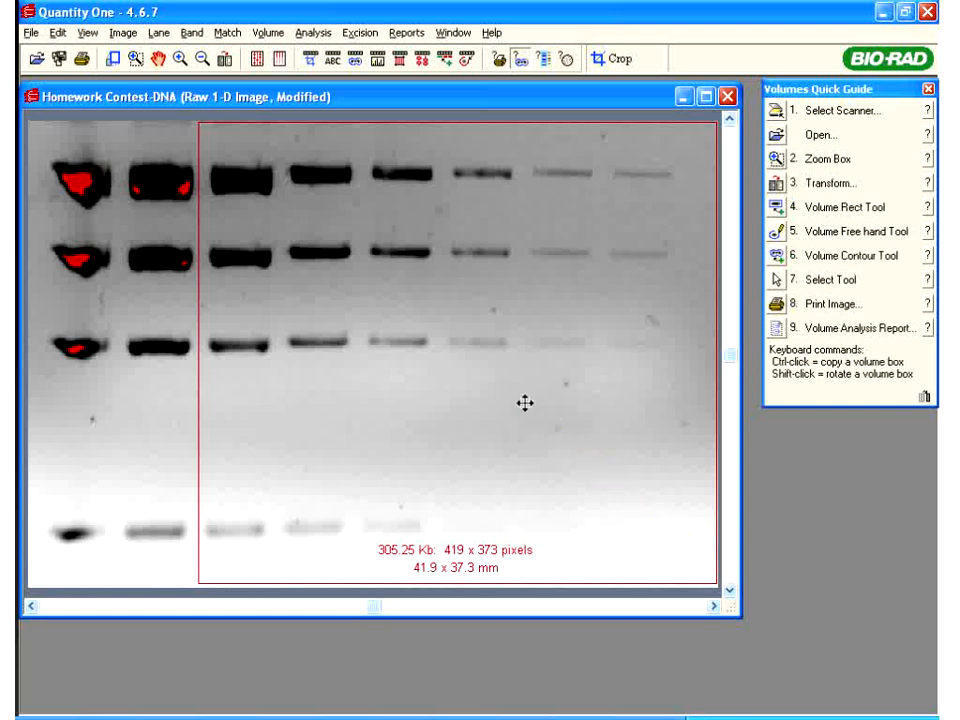
pyautogui.moveTo(510, 385)
pyautogui.mouseDown()
pyautogui.moveTo(444, 390)
pyautogui.moveTo(512, 387)
pyautogui.mouseUp()
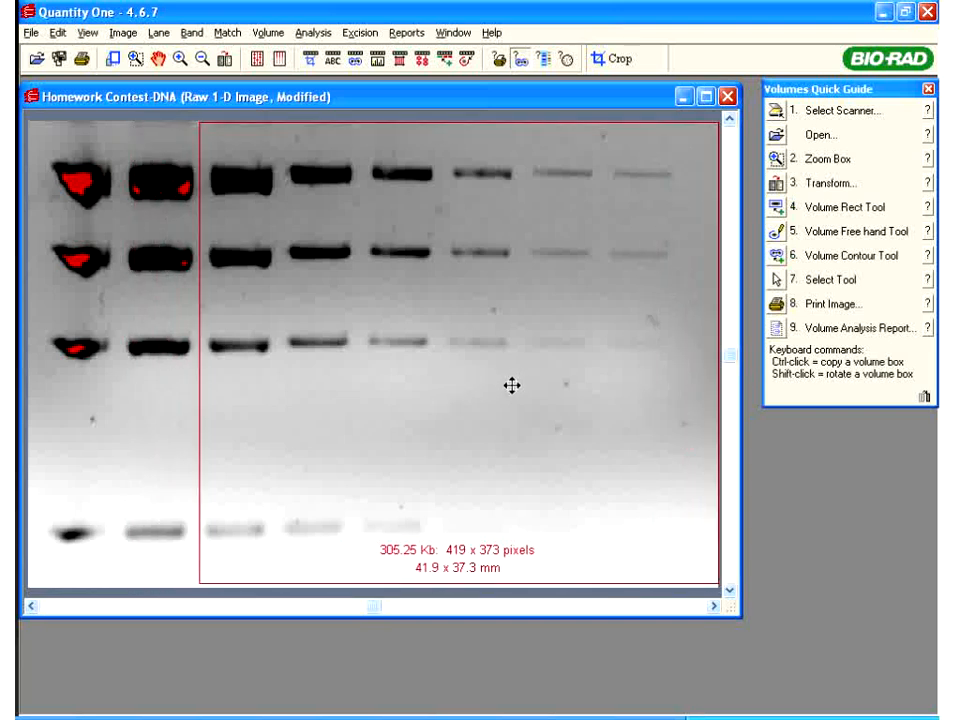
pyautogui.click(579, 469)
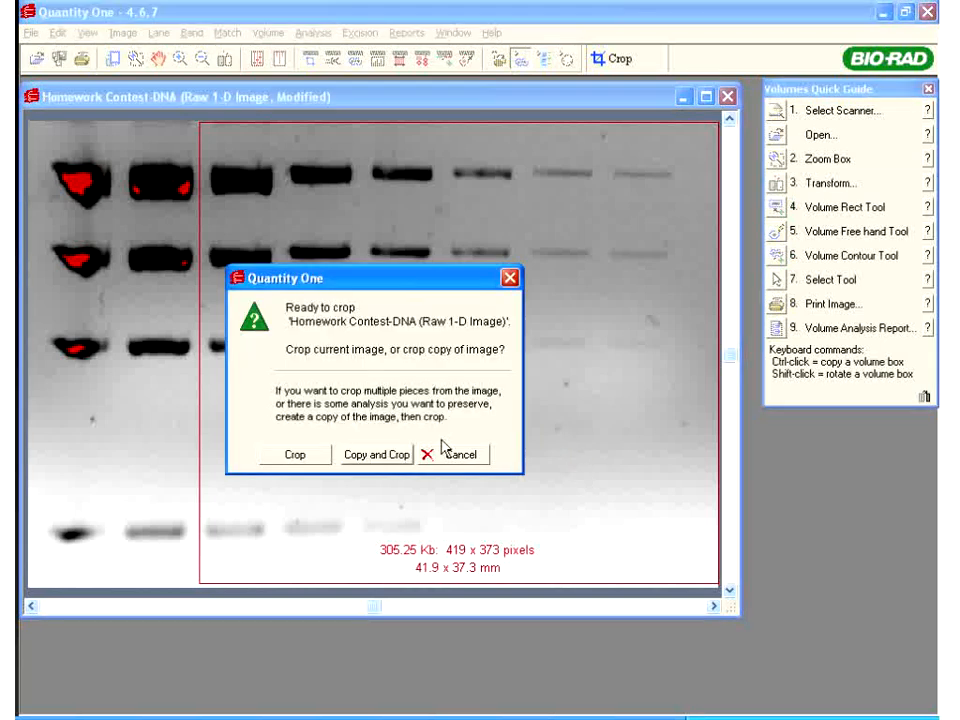
# Crop a copy, save it as Homework Contest-DNA v2.1sc overwriting, and close the original without saving
pyautogui.click(372, 458)
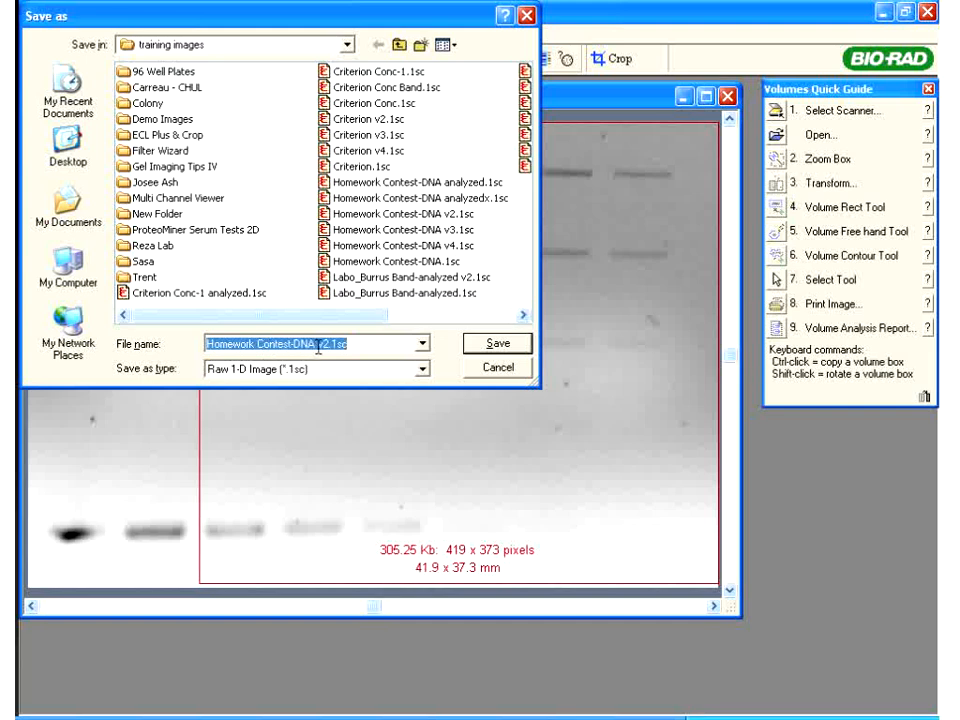
pyautogui.click(498, 349)
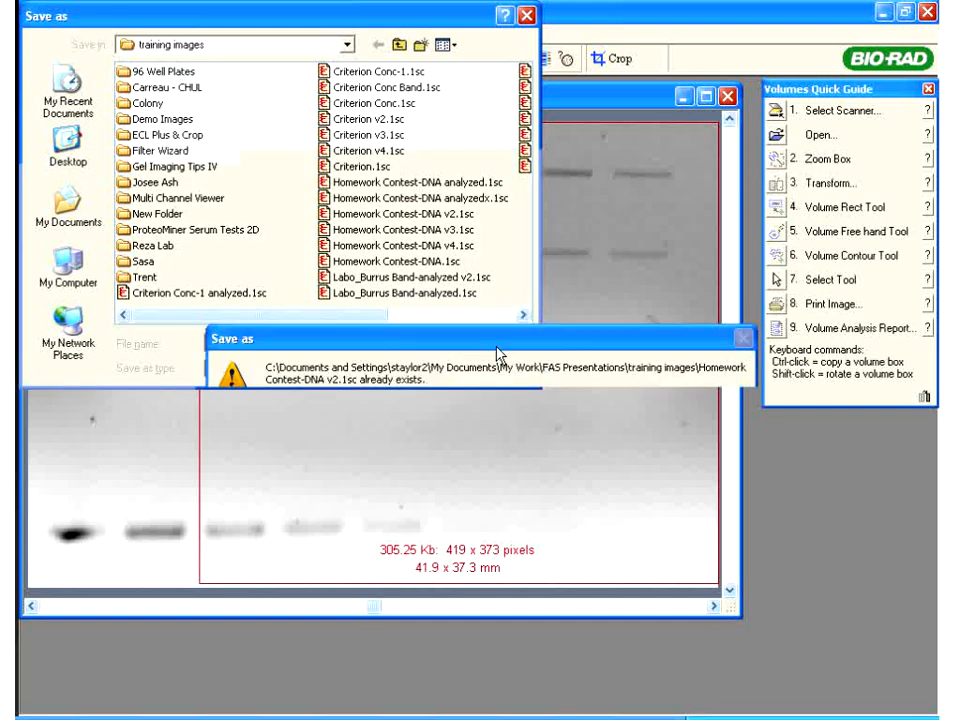
pyautogui.click(390, 482)
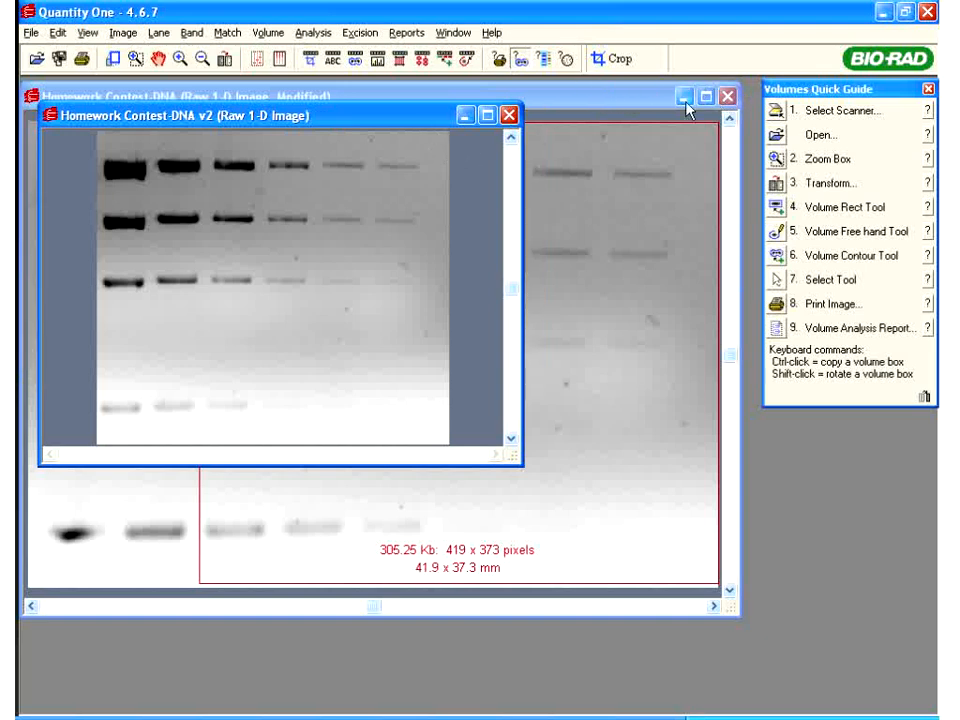
pyautogui.click(727, 97)
pyautogui.click(398, 430)
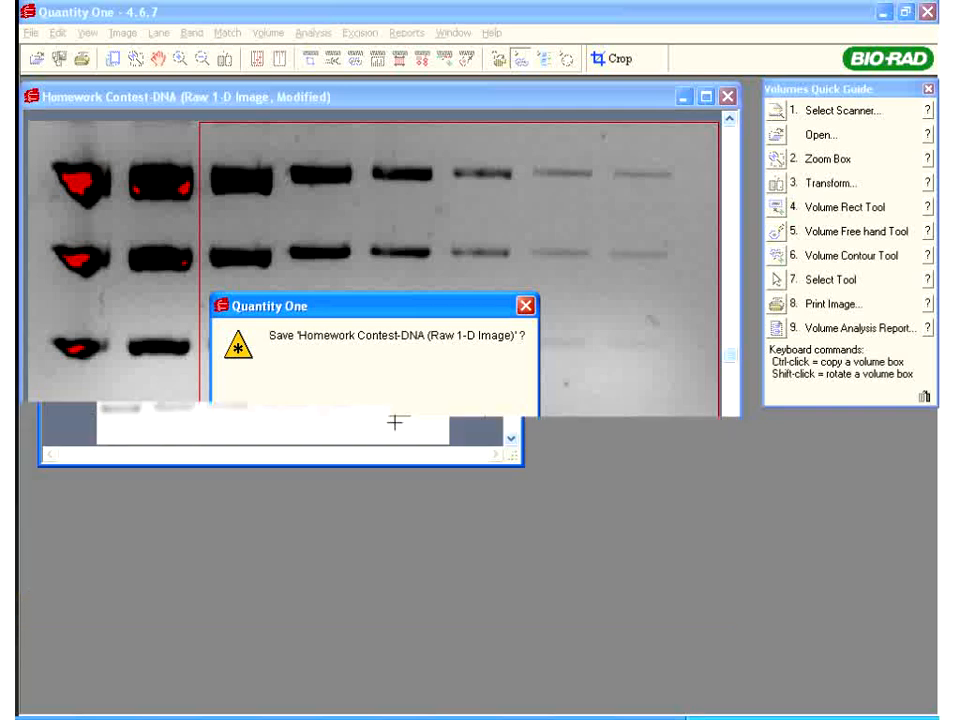
# Enlarge the cropped image's window and fit the entire cropped gel in view
pyautogui.moveTo(517, 472); pyautogui.dragTo(733, 613)
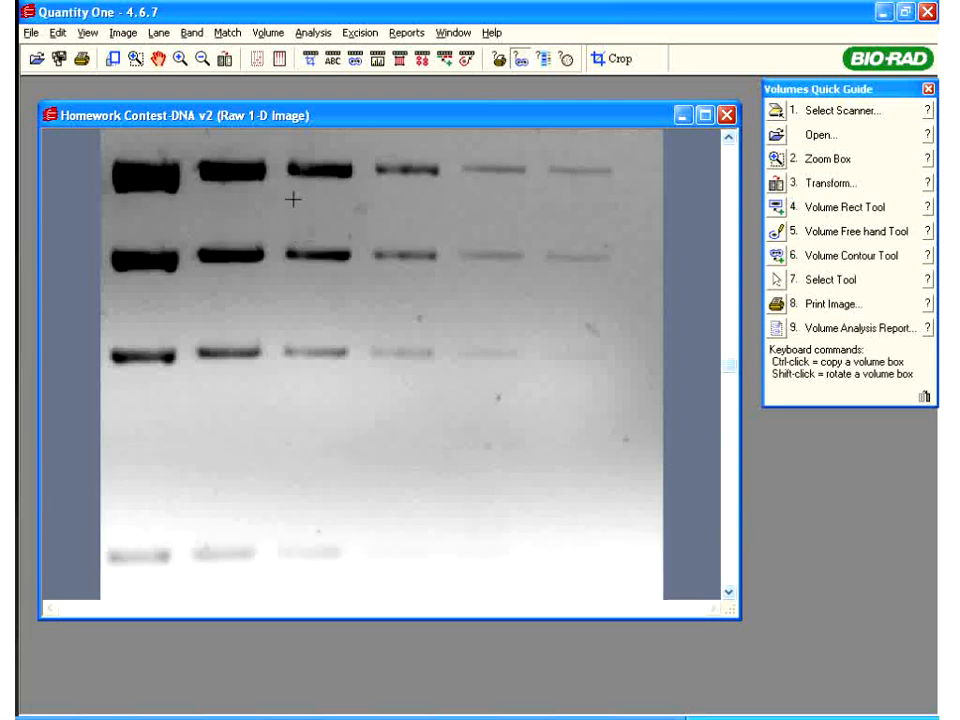
pyautogui.rightClick(293, 200)
pyautogui.click(307, 208)
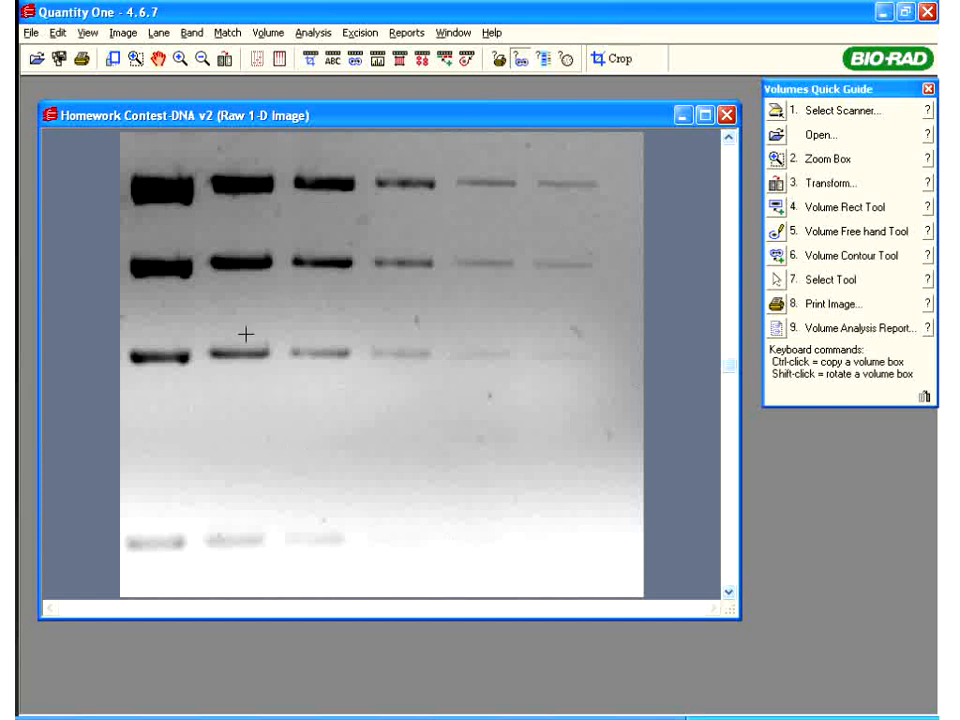
pyautogui.moveTo(181, 116); pyautogui.dragTo(176, 96)
pyautogui.click(60, 33)
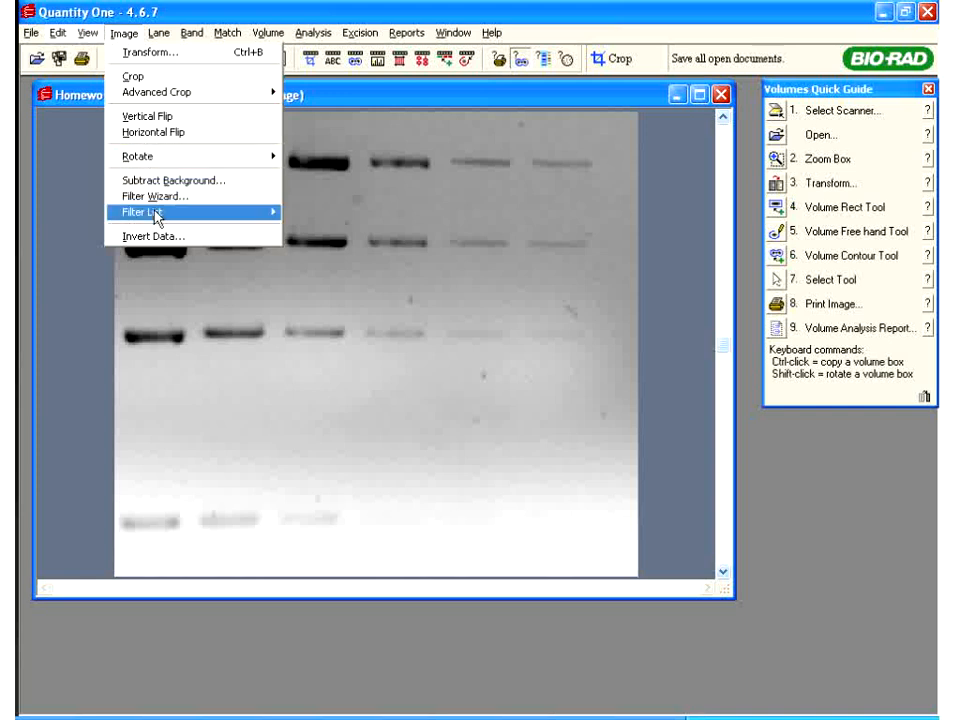
# Leave Rotate without rotating, enlarge the cropped gel window, and close the Volumes Quick Guide
pyautogui.moveTo(163, 163)
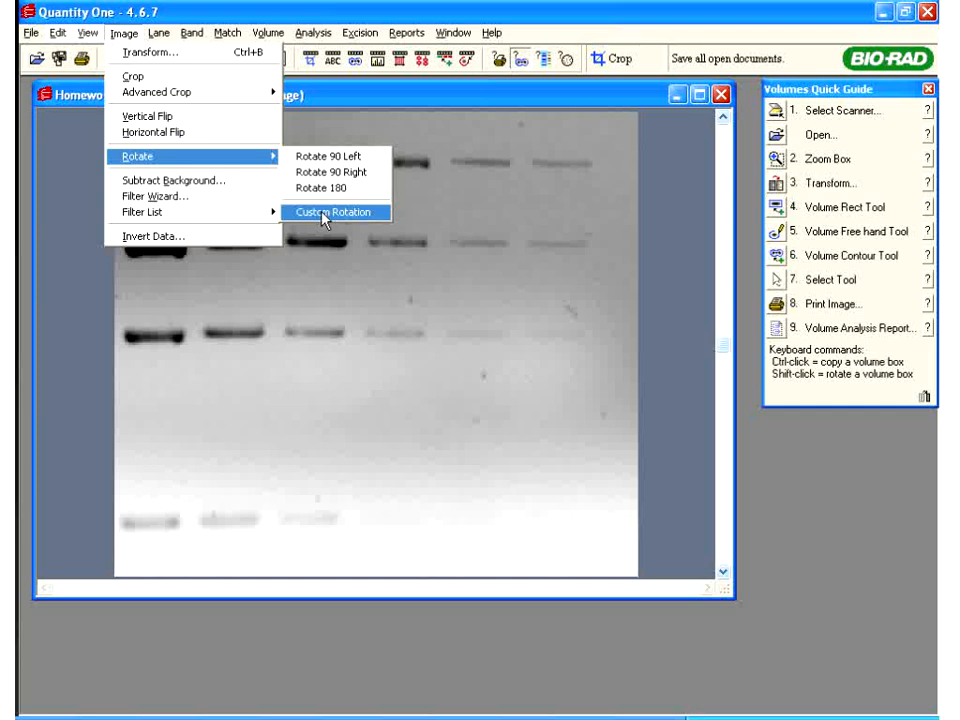
pyautogui.click(407, 296)
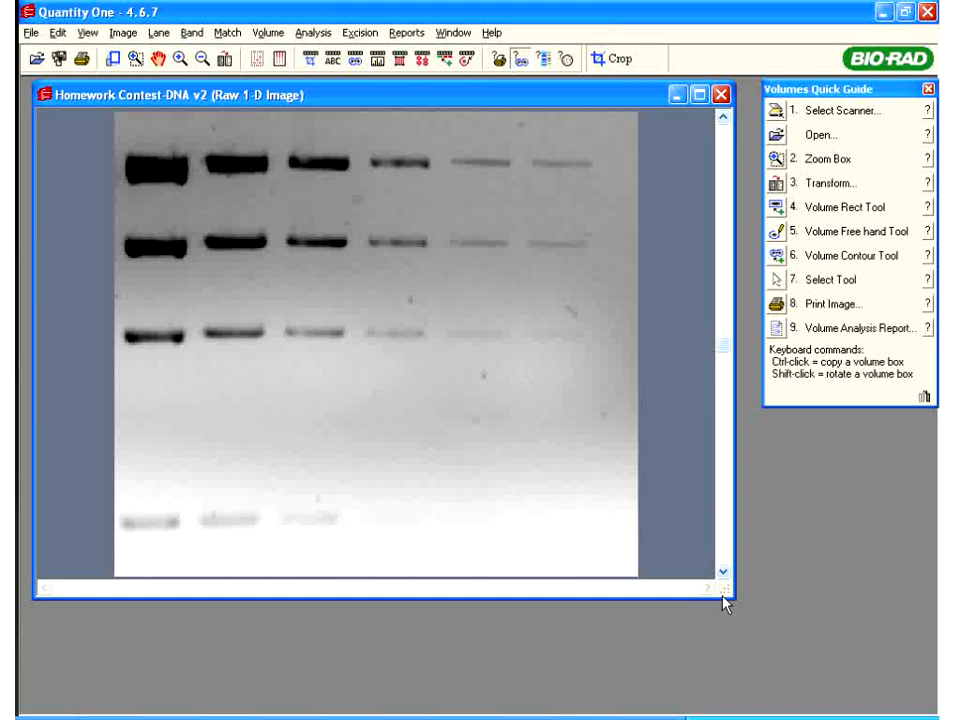
pyautogui.moveTo(722, 591); pyautogui.dragTo(740, 712)
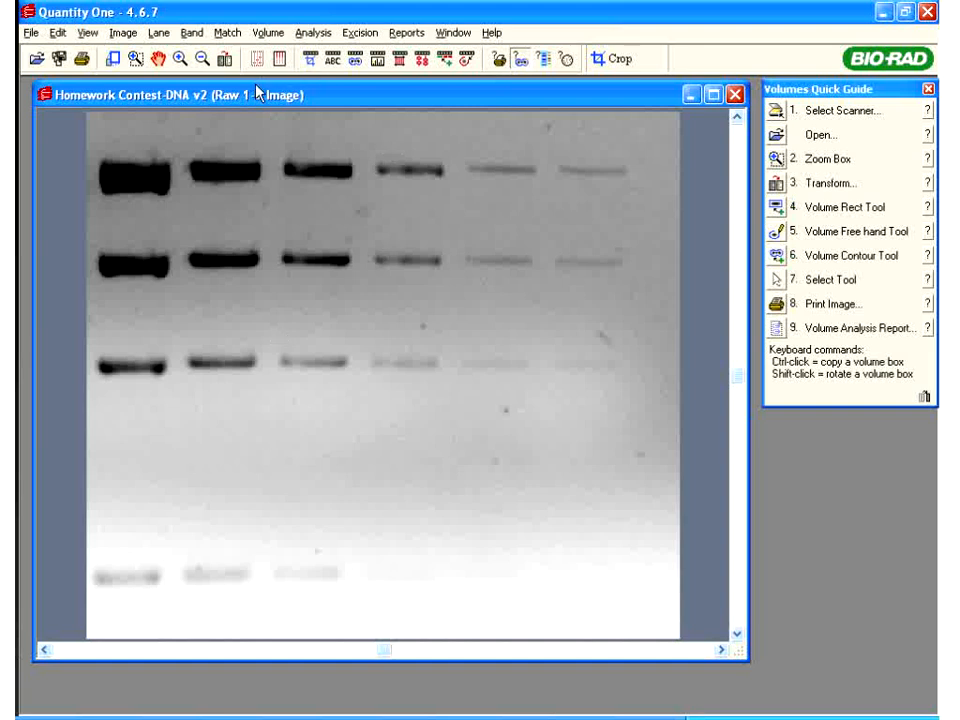
pyautogui.click(928, 89)
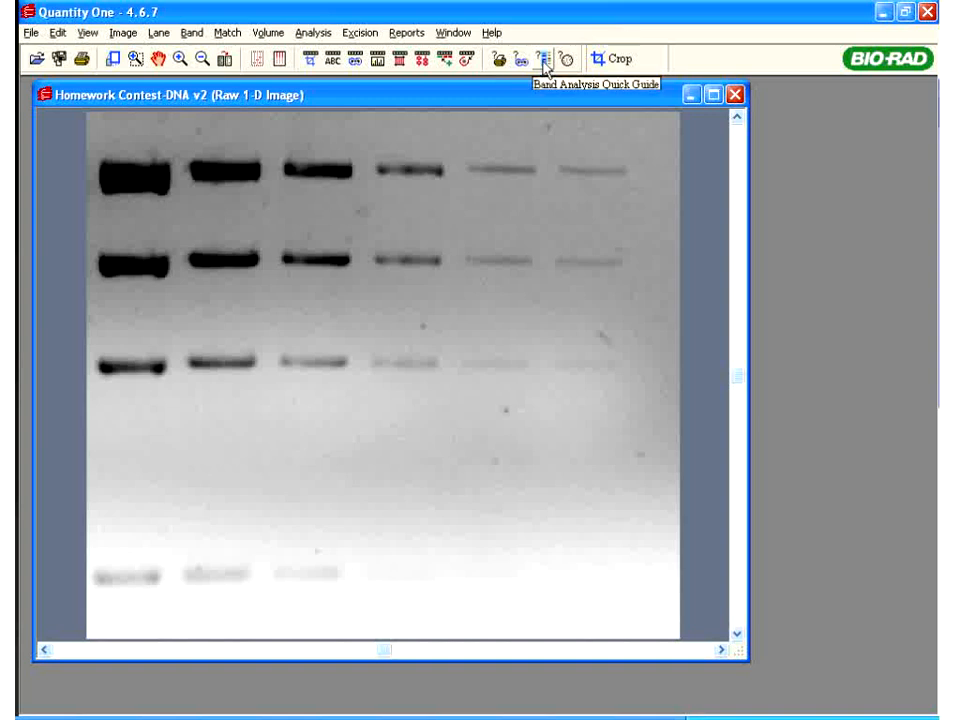
# Start Frame Lanes from the Band Analysis Quick Guide, reaching the lane-count prompt (default 12)
pyautogui.click(545, 62)
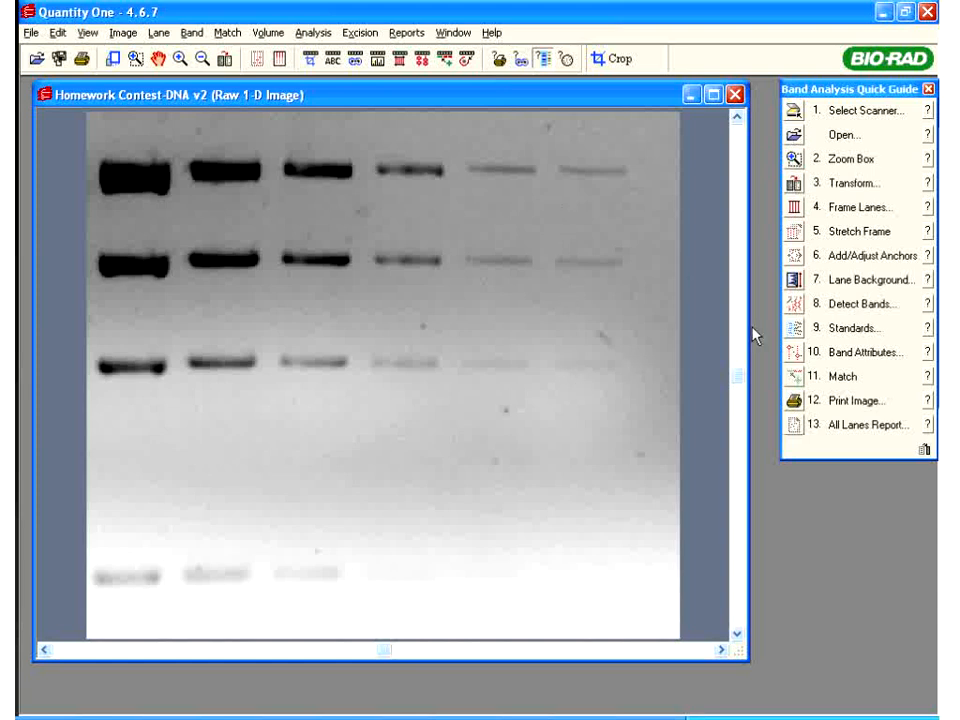
pyautogui.click(795, 205)
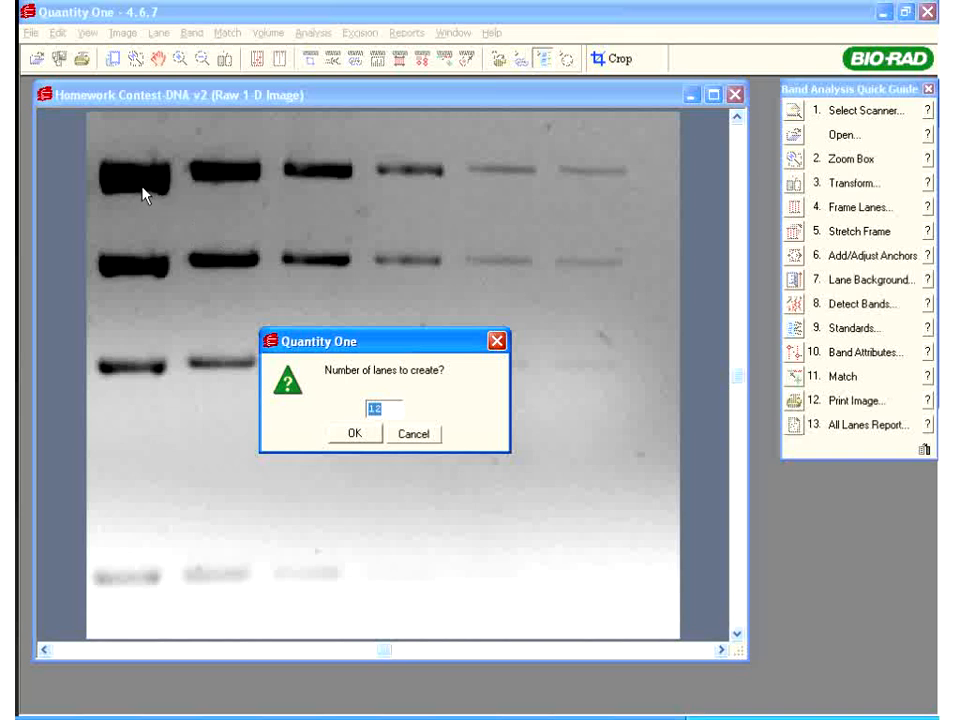
# Create a lane frame with 6 lanes over the gel
pyautogui.moveTo(387, 408); pyautogui.dragTo(376, 408)
pyautogui.write('6')
pyautogui.click(356, 434)
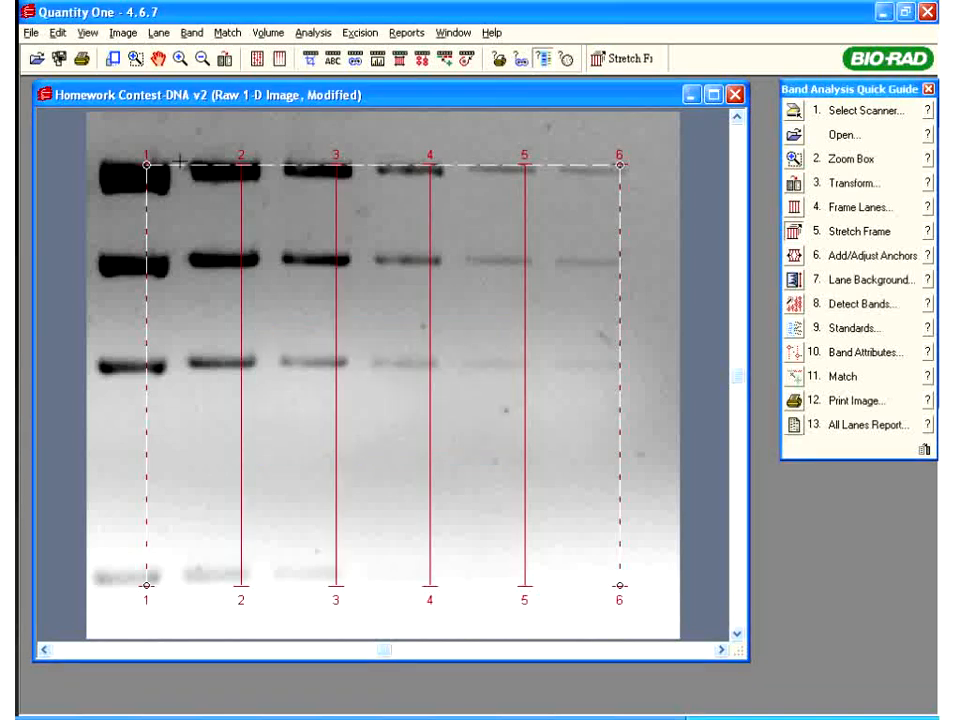
# Drag the frame corners so lanes 1 and 6 sit over the outer band columns
pyautogui.moveTo(146, 164); pyautogui.dragTo(131, 133)
pyautogui.moveTo(134, 585)
pyautogui.mouseDown()
pyautogui.moveTo(130, 614)
pyautogui.moveTo(127, 605)
pyautogui.mouseUp()
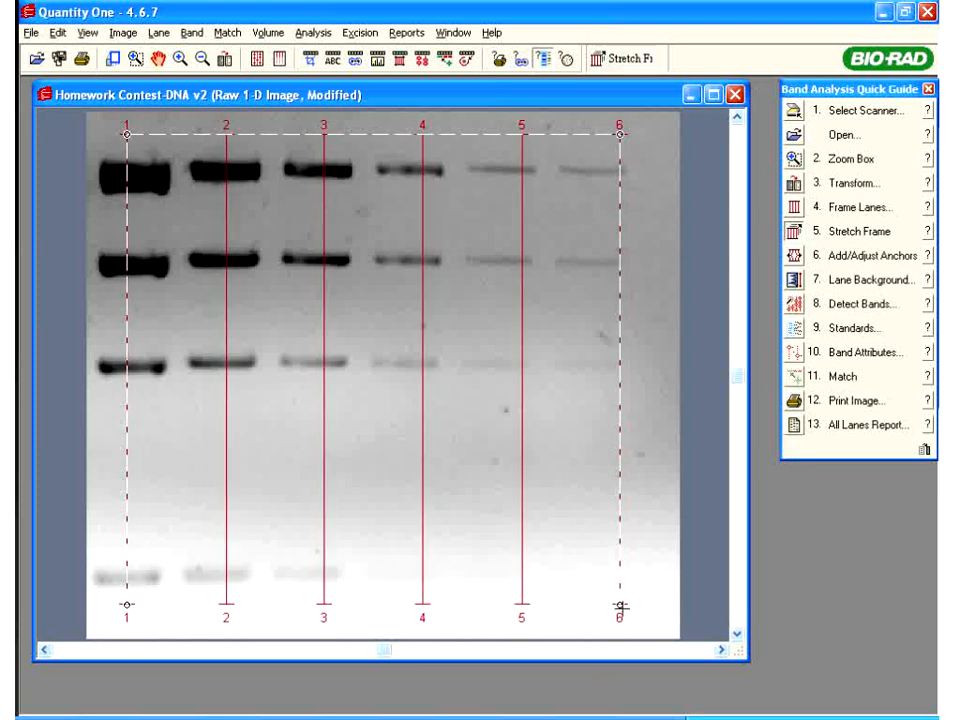
pyautogui.moveTo(619, 604); pyautogui.dragTo(596, 608)
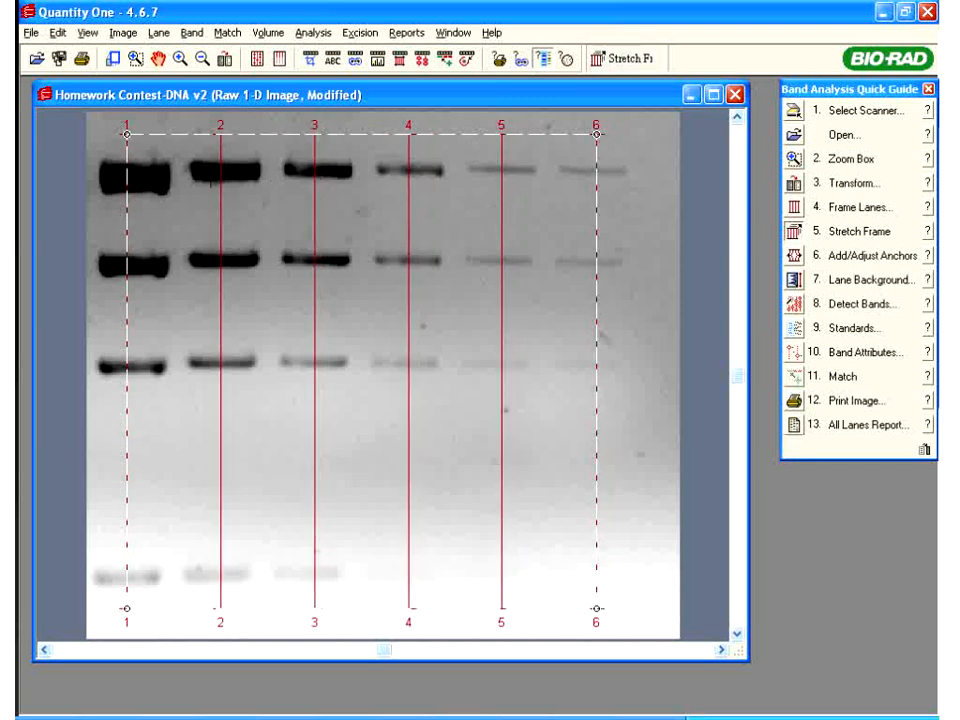
pyautogui.moveTo(126, 135); pyautogui.dragTo(133, 135)
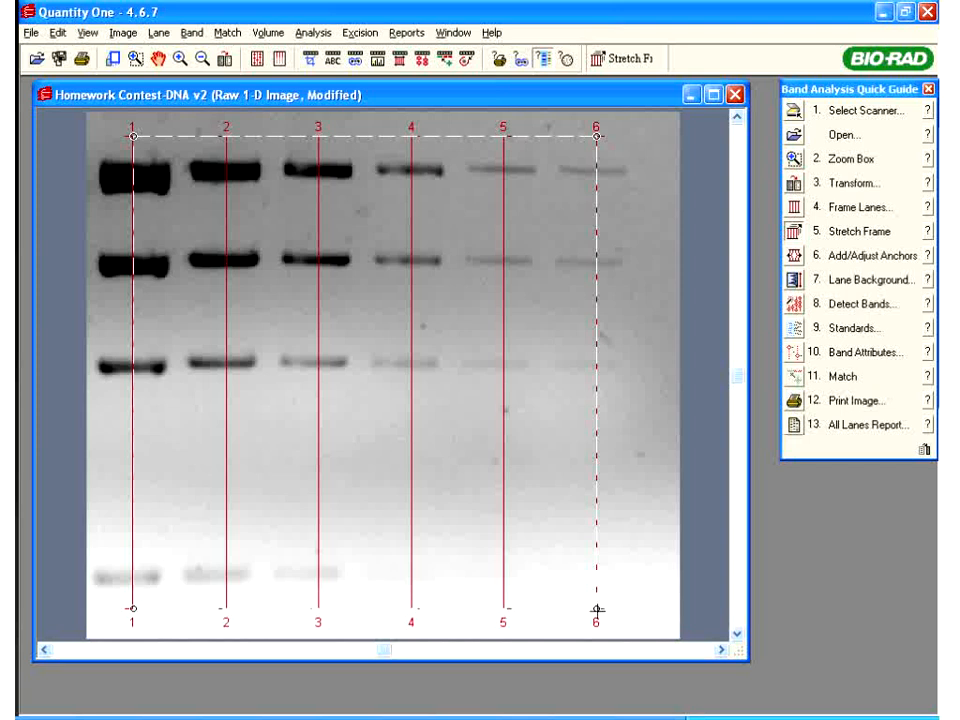
pyautogui.moveTo(596, 607); pyautogui.dragTo(594, 607)
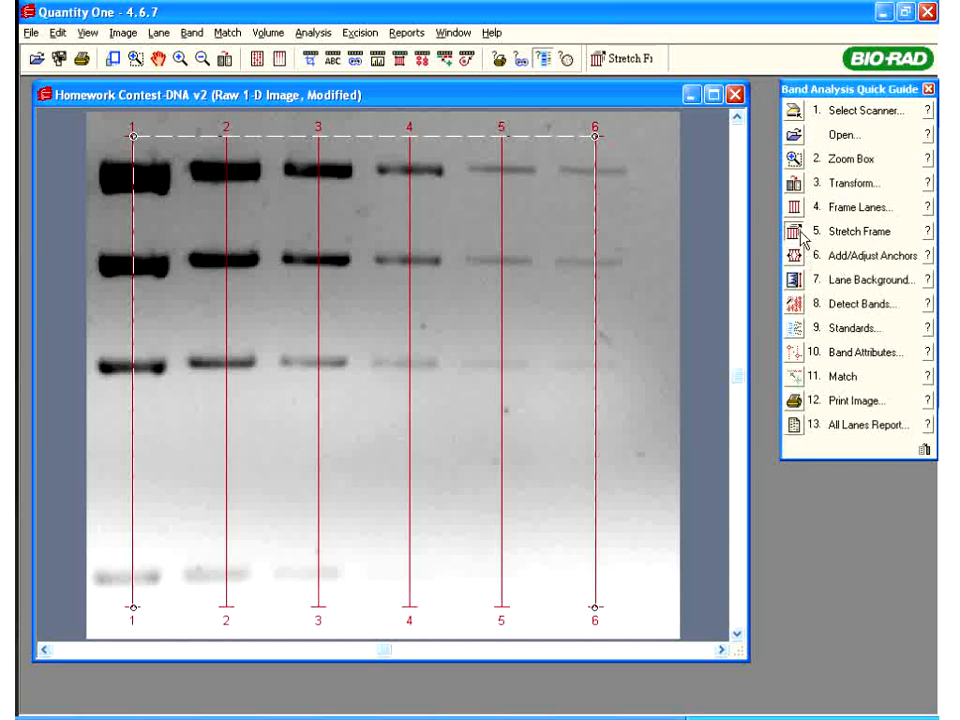
pyautogui.click(929, 207)
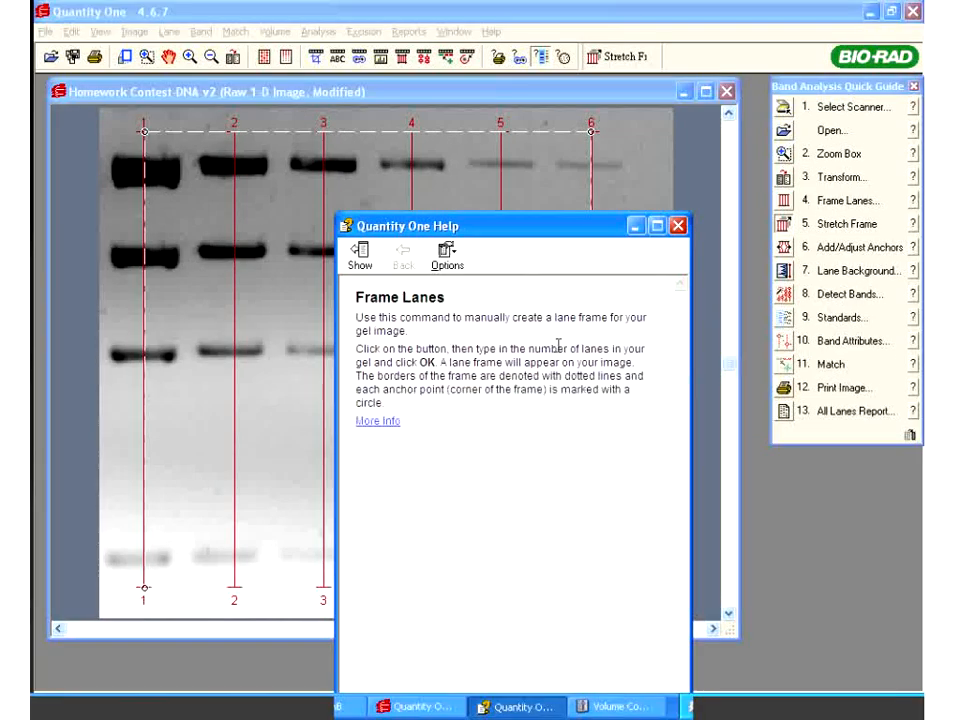
pyautogui.click(380, 422)
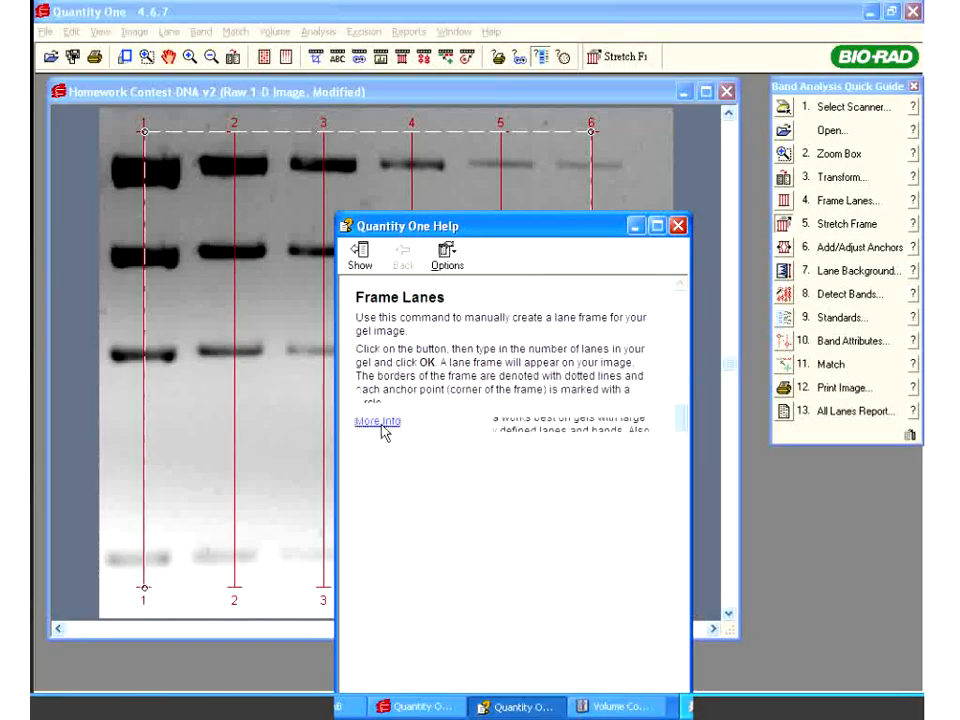
pyautogui.click(677, 225)
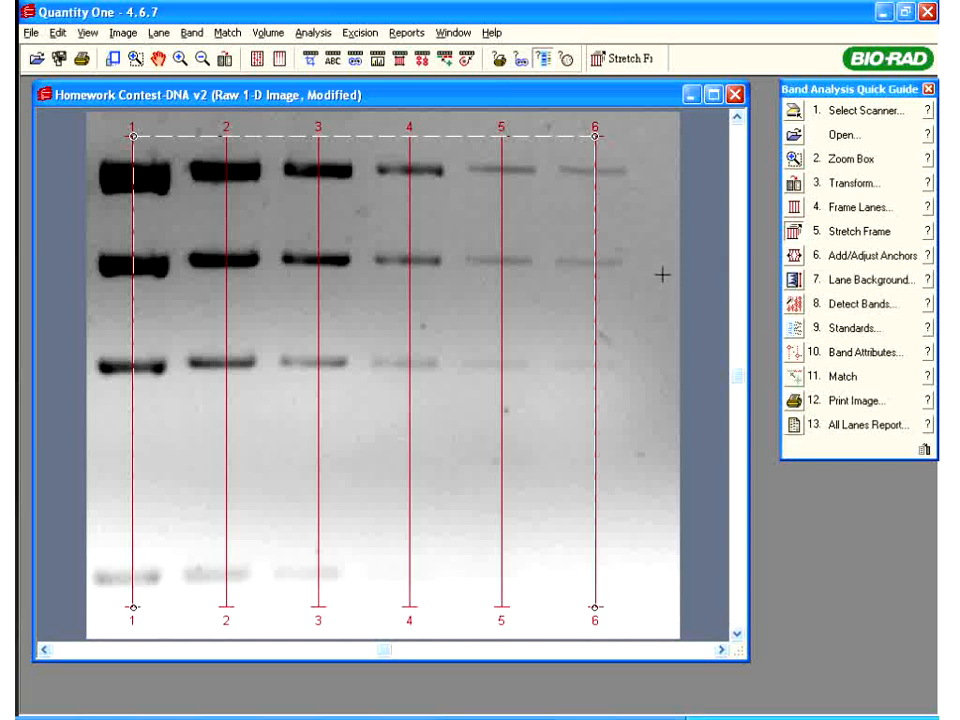
# Add two anchor lines across the frame, at the second and third band rows
pyautogui.click(795, 257)
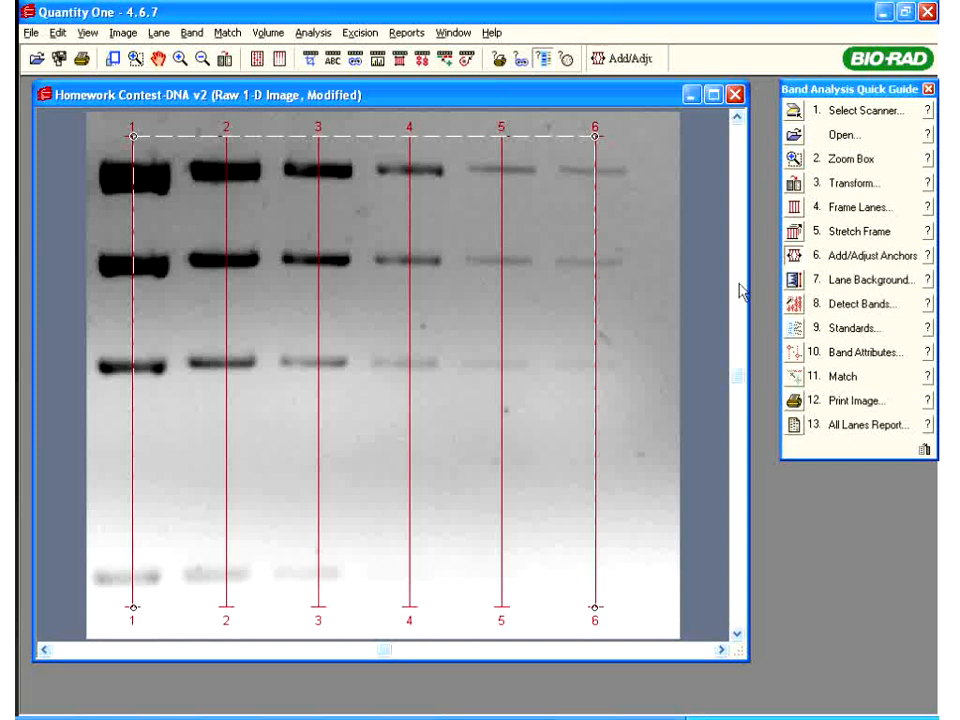
pyautogui.click(594, 229)
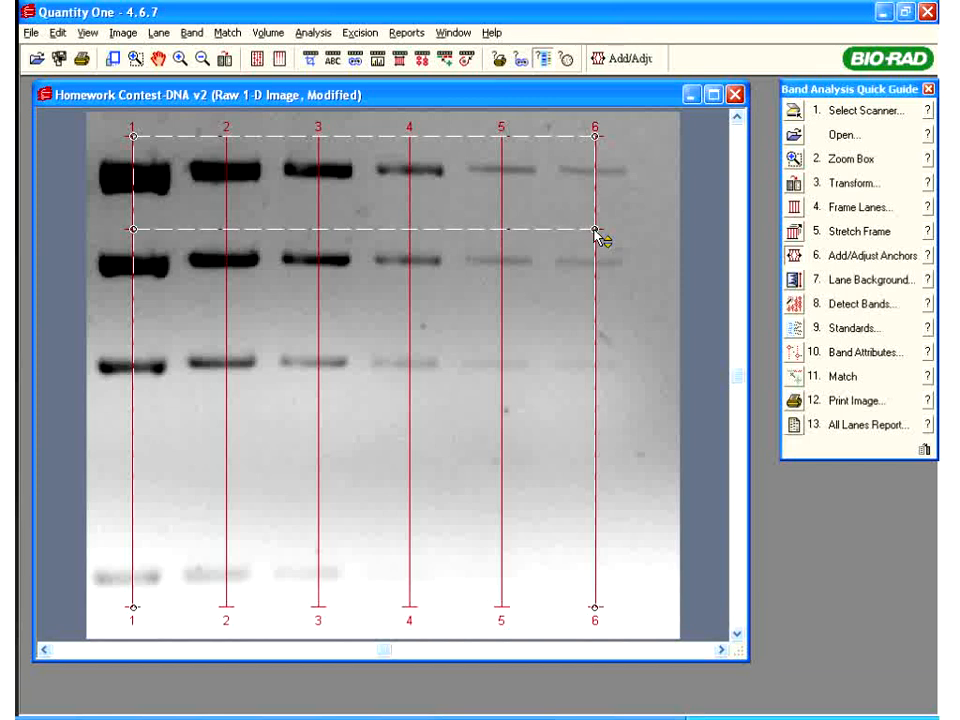
pyautogui.click(594, 340)
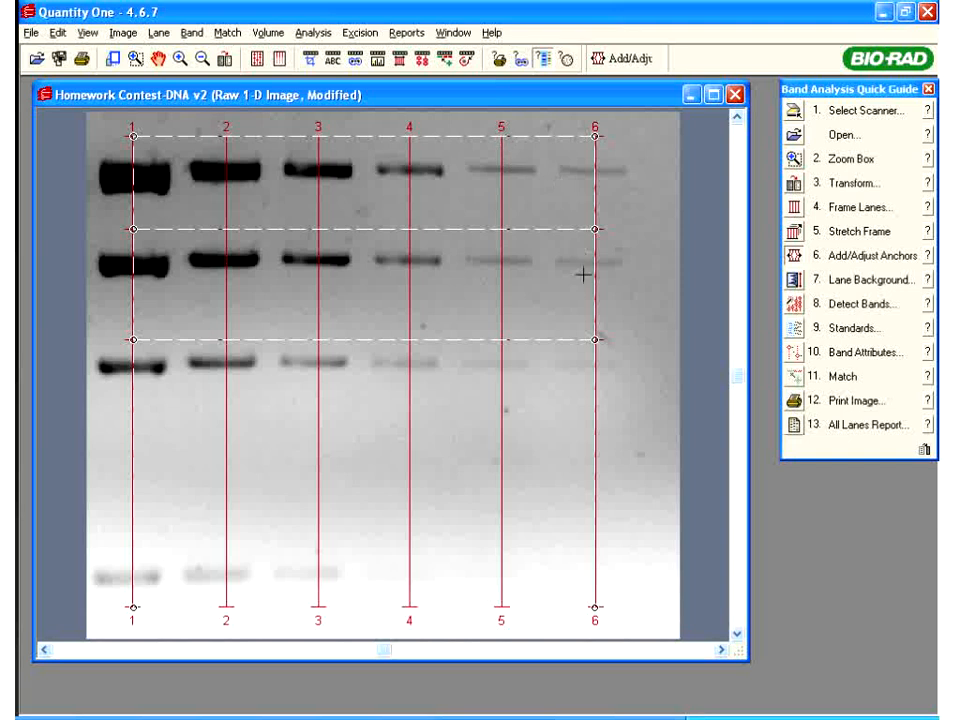
# Bend lane 6 left and lane 5 right at the new anchor lines to follow their bands
pyautogui.click(501, 122)
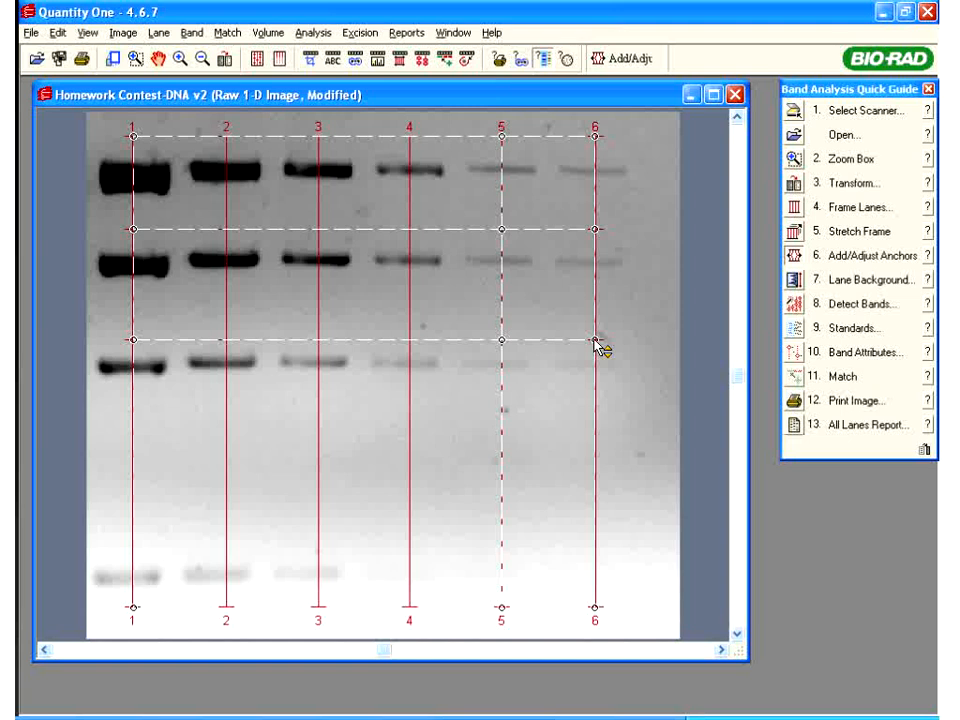
pyautogui.moveTo(597, 342); pyautogui.dragTo(588, 341)
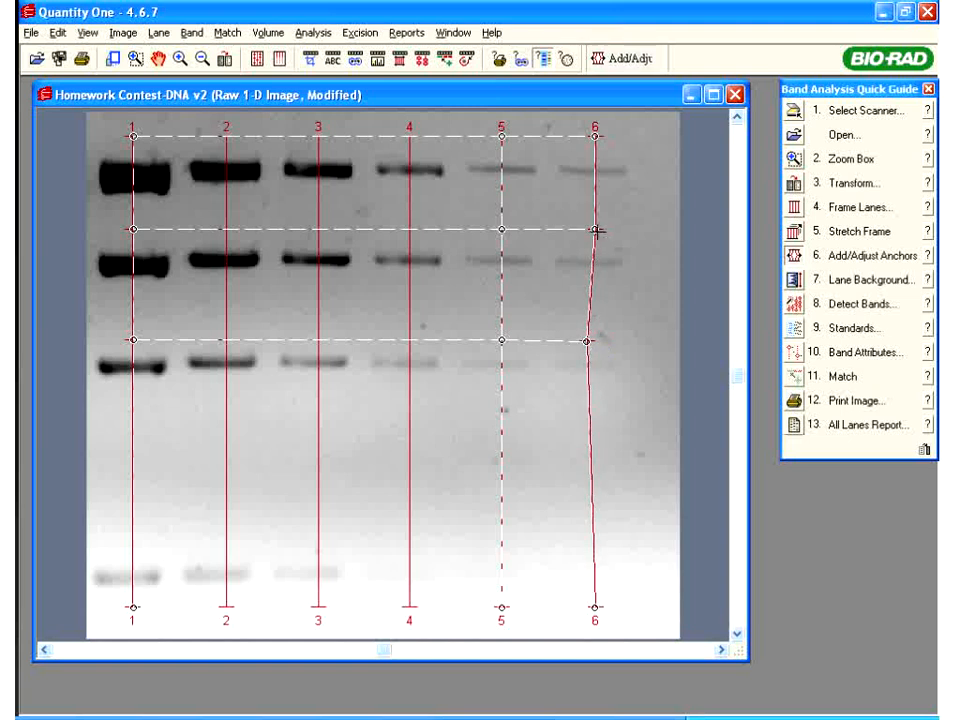
pyautogui.moveTo(597, 232); pyautogui.dragTo(586, 231)
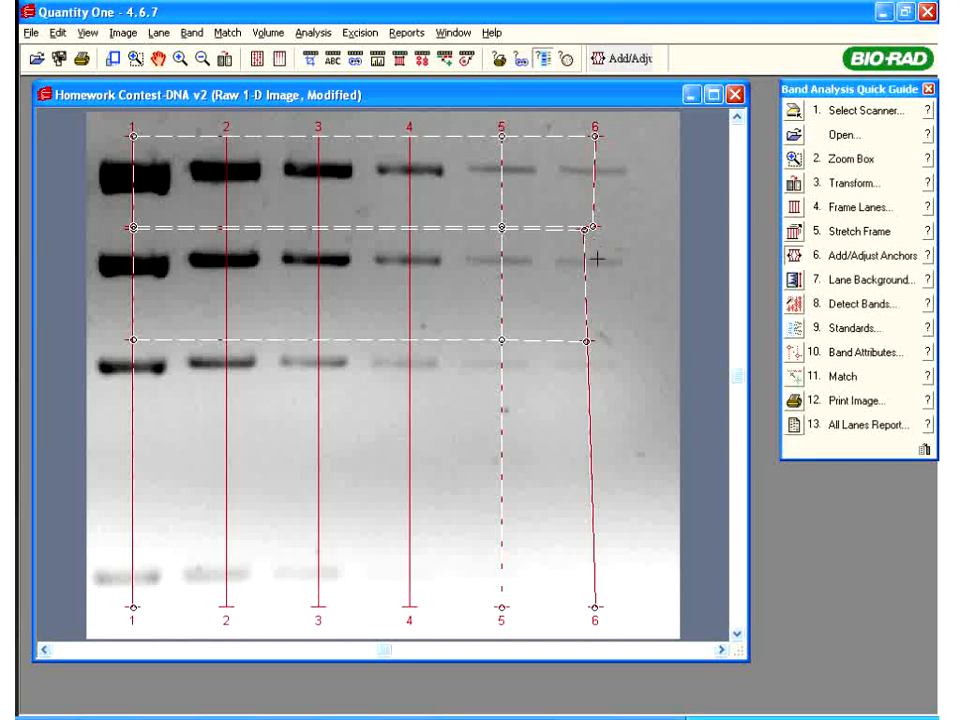
pyautogui.moveTo(508, 236); pyautogui.dragTo(514, 242)
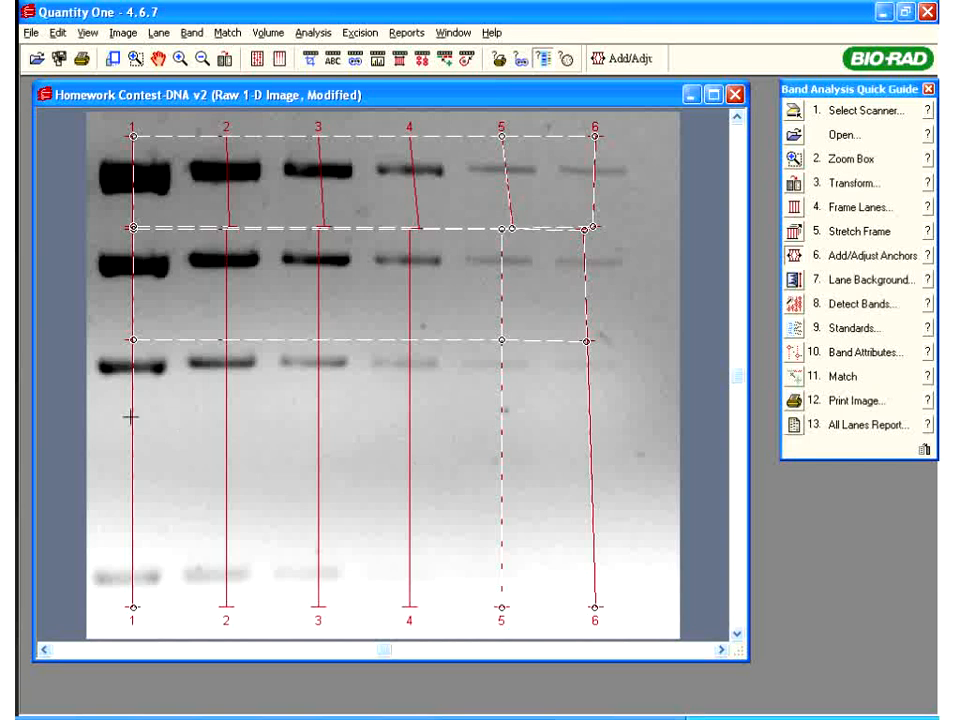
pyautogui.click(17, 600)
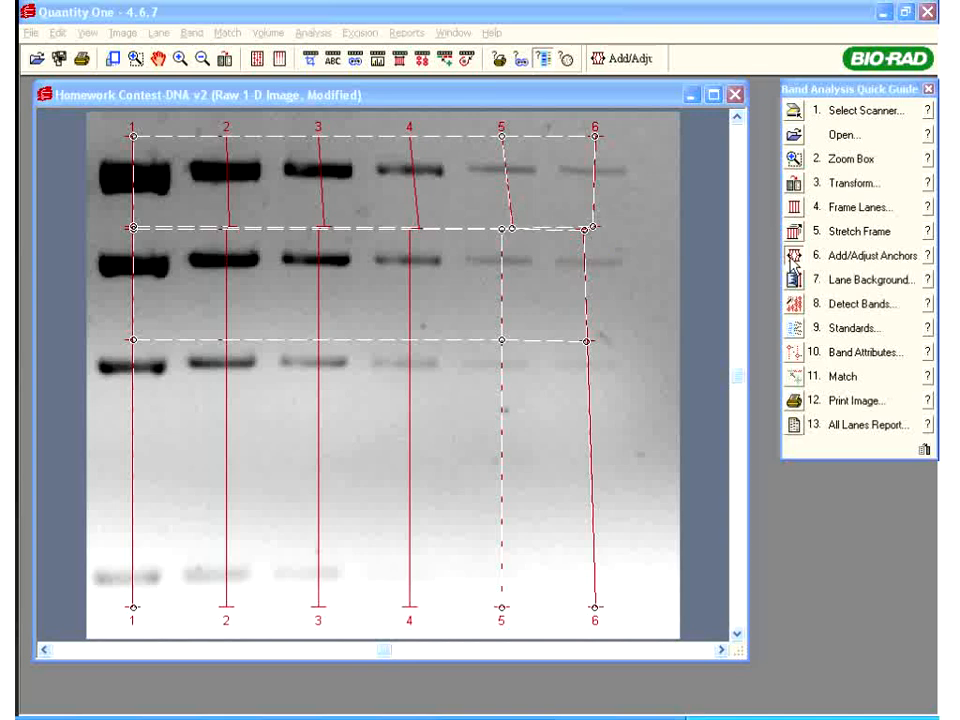
pyautogui.click(928, 256)
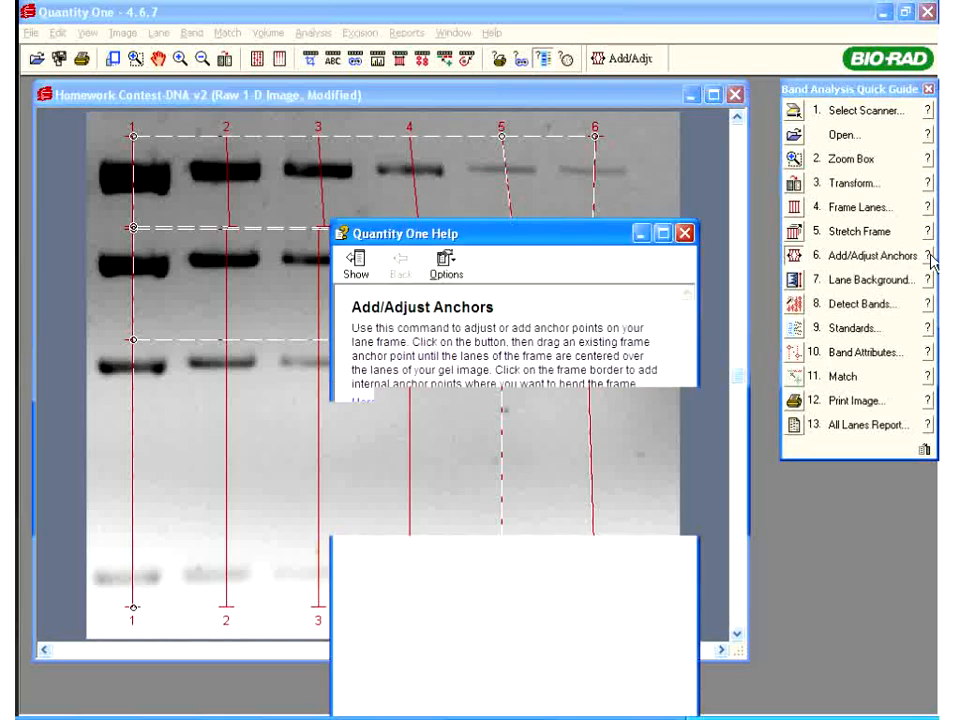
pyautogui.click(386, 405)
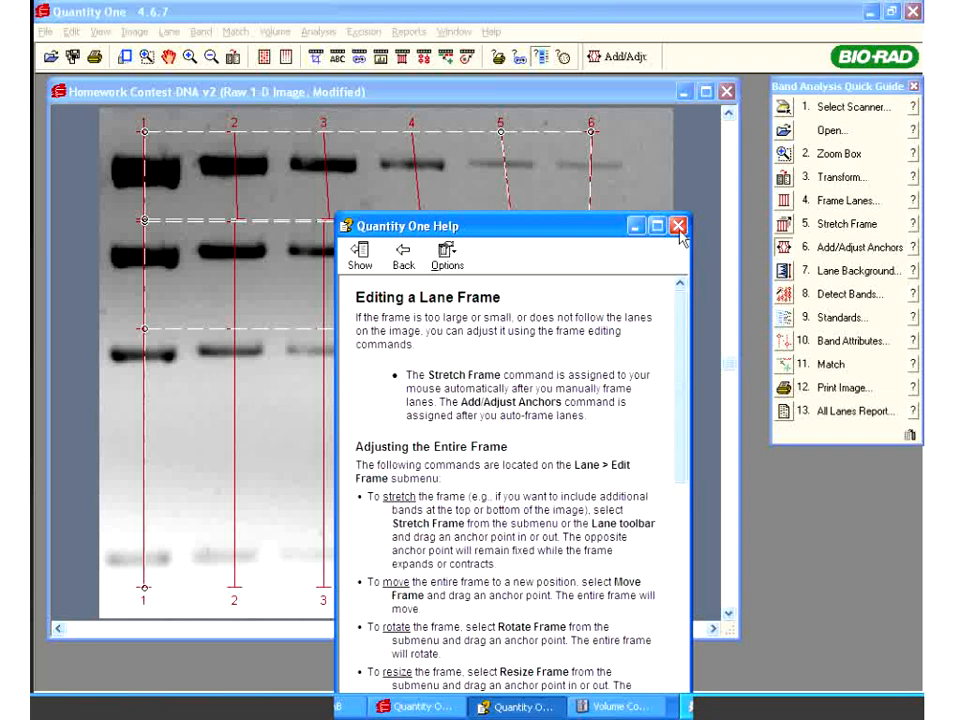
pyautogui.click(505, 166)
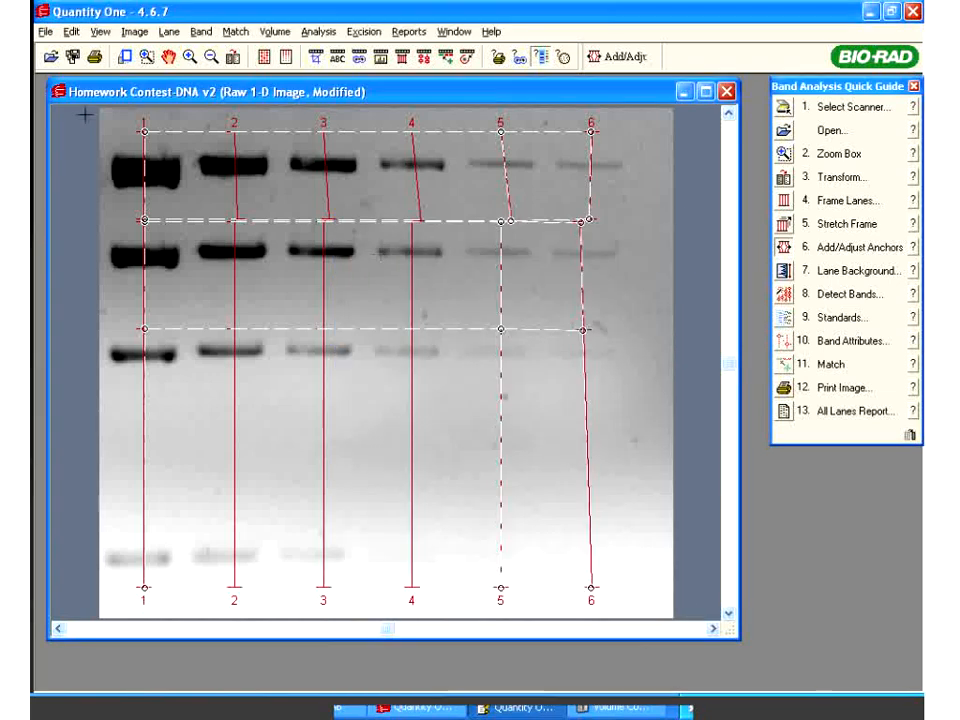
# Use Lane > Edit Frame > Remove Anchors to delete the second and third anchor rows
pyautogui.click(168, 33)
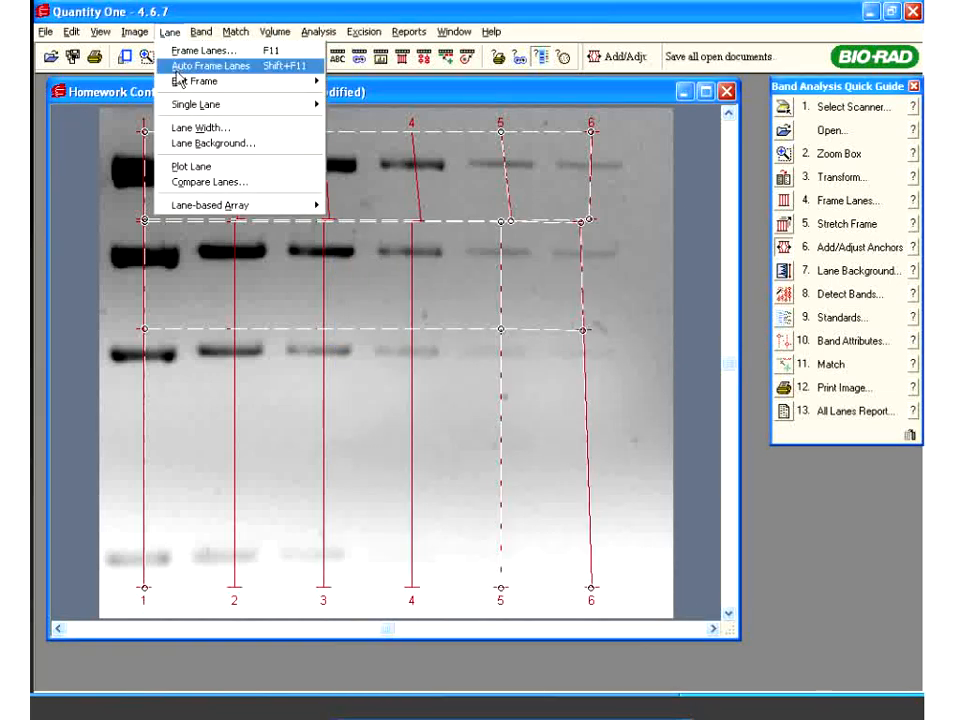
pyautogui.moveTo(264, 86)
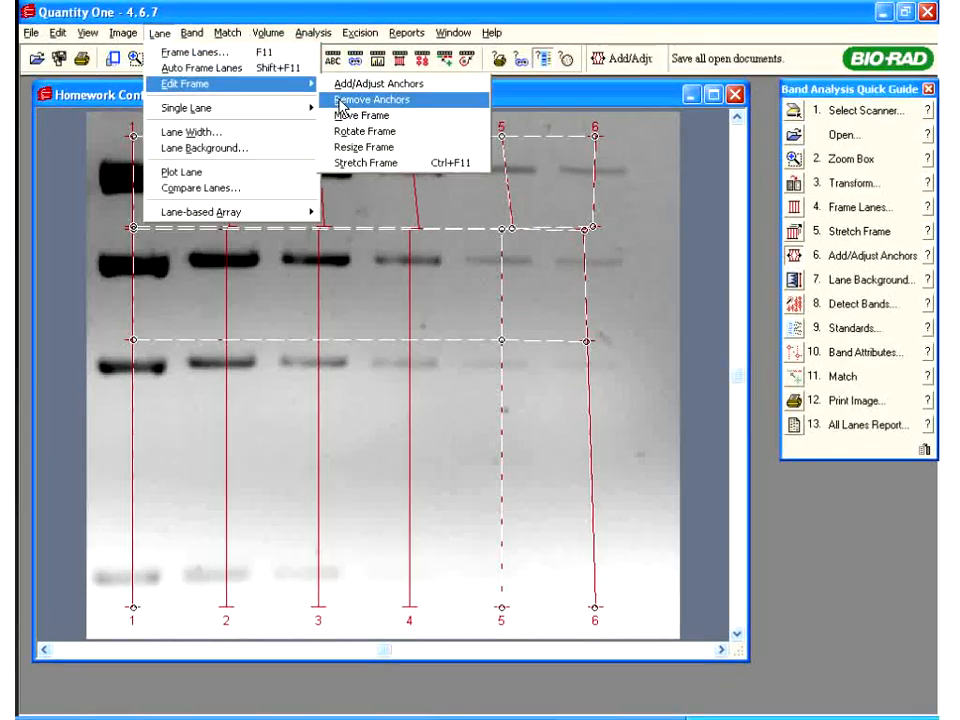
pyautogui.click(345, 97)
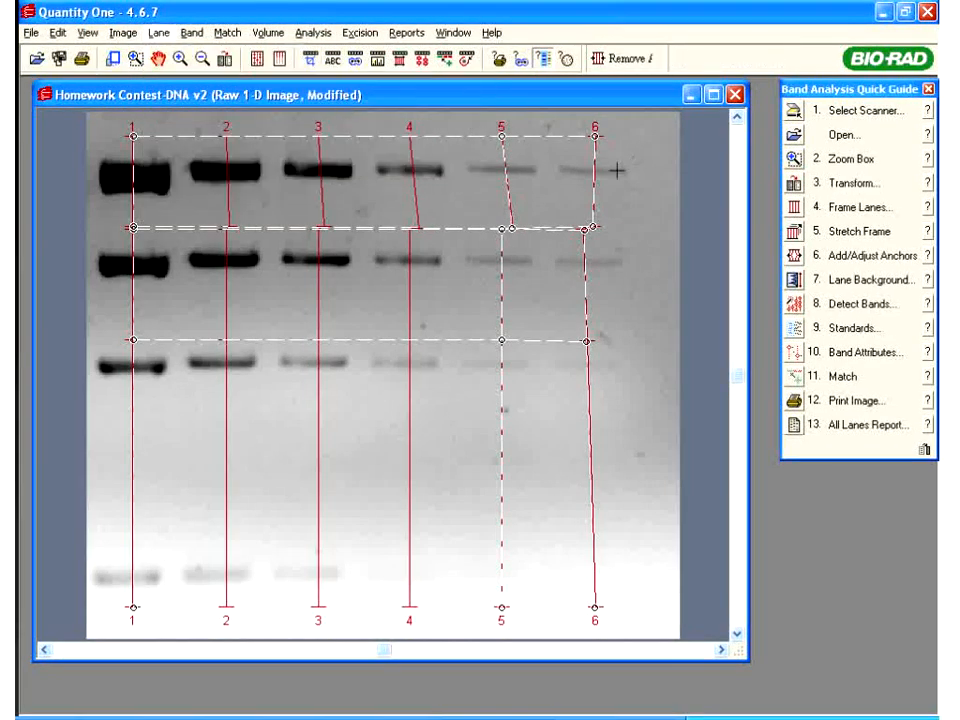
pyautogui.click(588, 229)
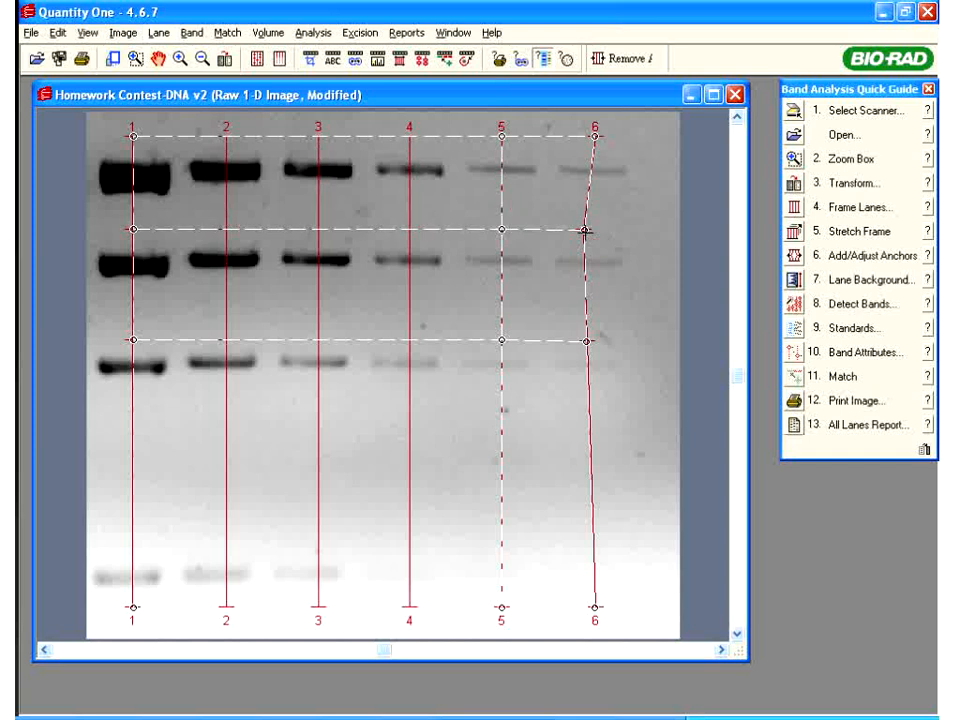
pyautogui.click(587, 231)
pyautogui.click(586, 340)
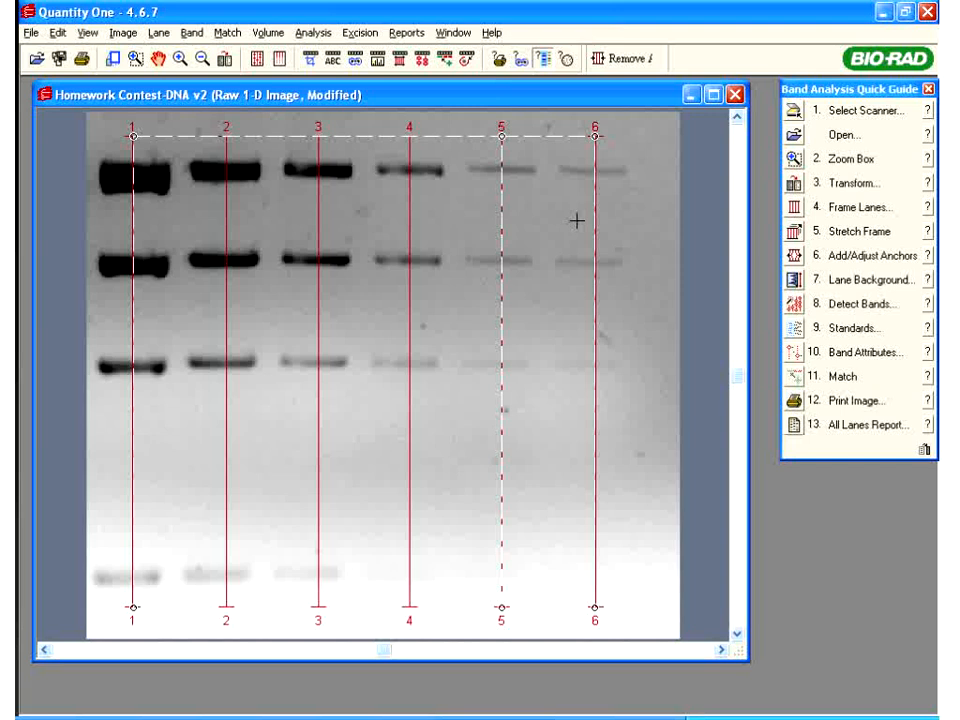
# Open Lane Background for lane 4 and arrange the Quick Guide and subtraction dialog beside its profile
pyautogui.click(794, 281)
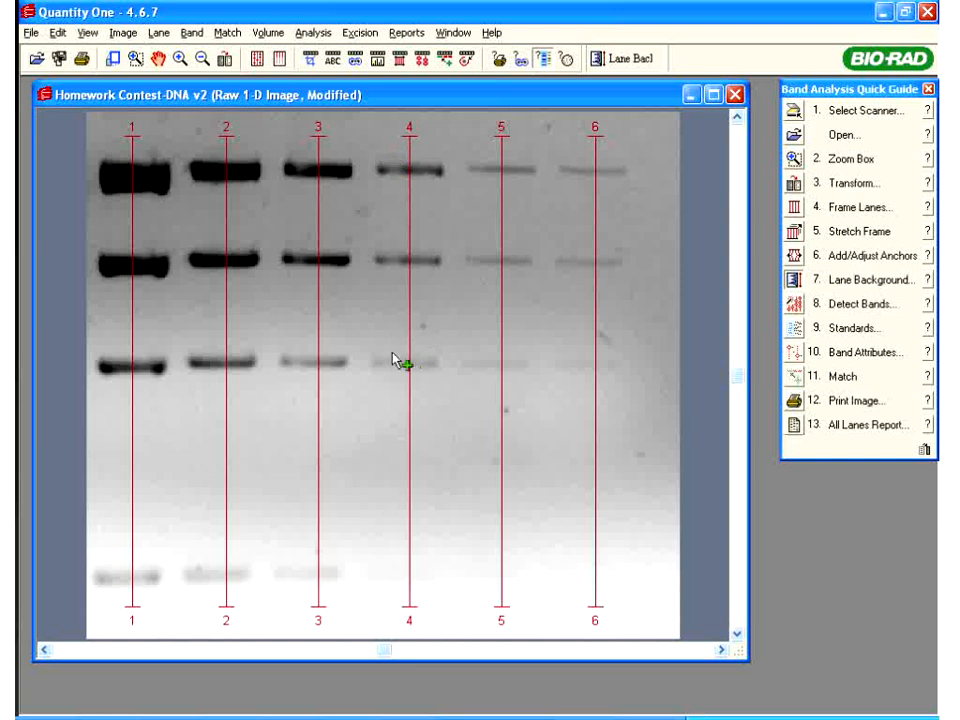
pyautogui.click(409, 163)
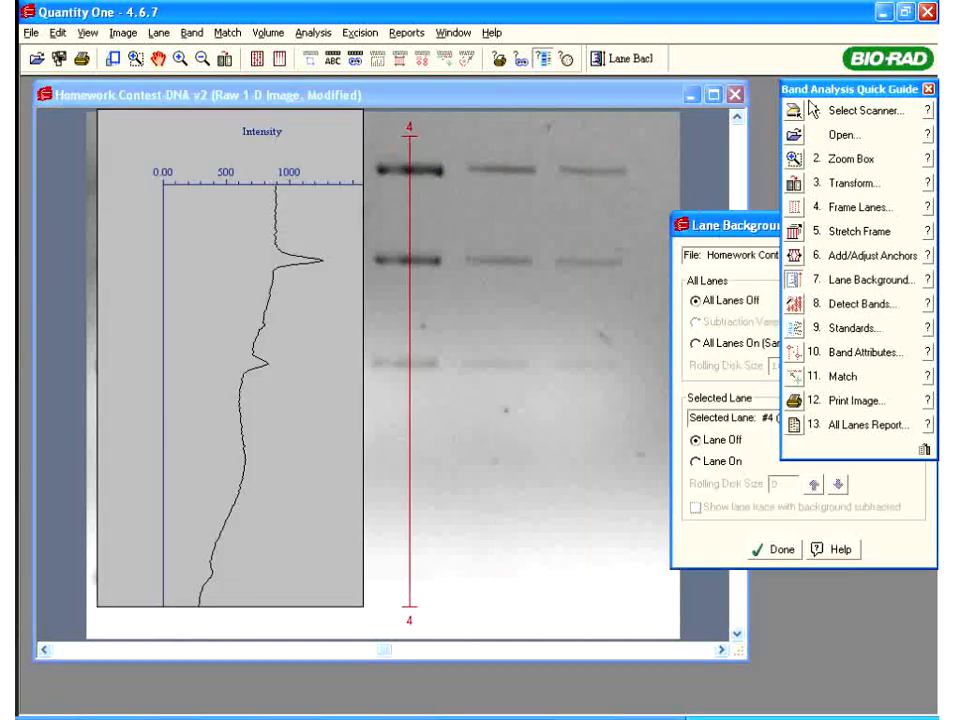
pyautogui.moveTo(812, 89); pyautogui.dragTo(860, 209)
pyautogui.moveTo(786, 229); pyautogui.dragTo(694, 147)
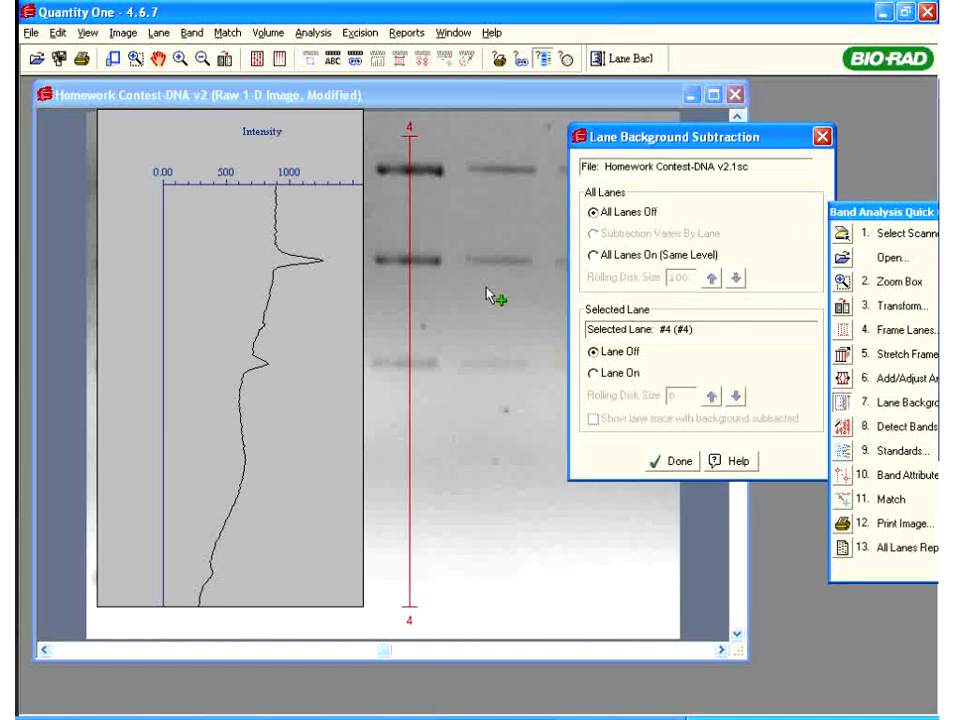
pyautogui.moveTo(650, 142); pyautogui.dragTo(732, 136)
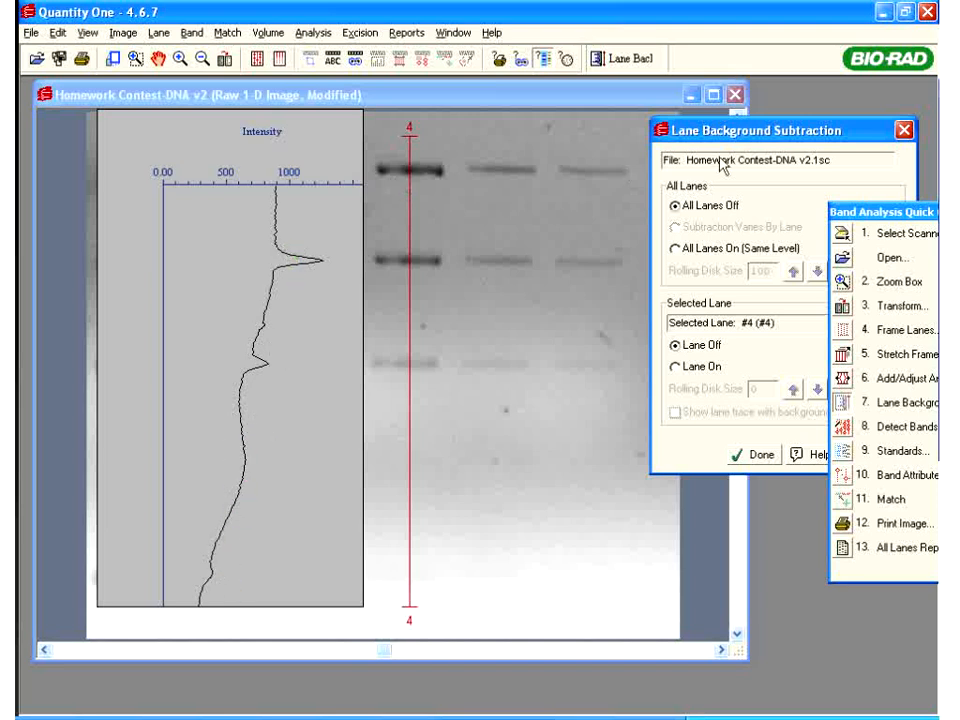
pyautogui.moveTo(745, 129); pyautogui.dragTo(891, 169)
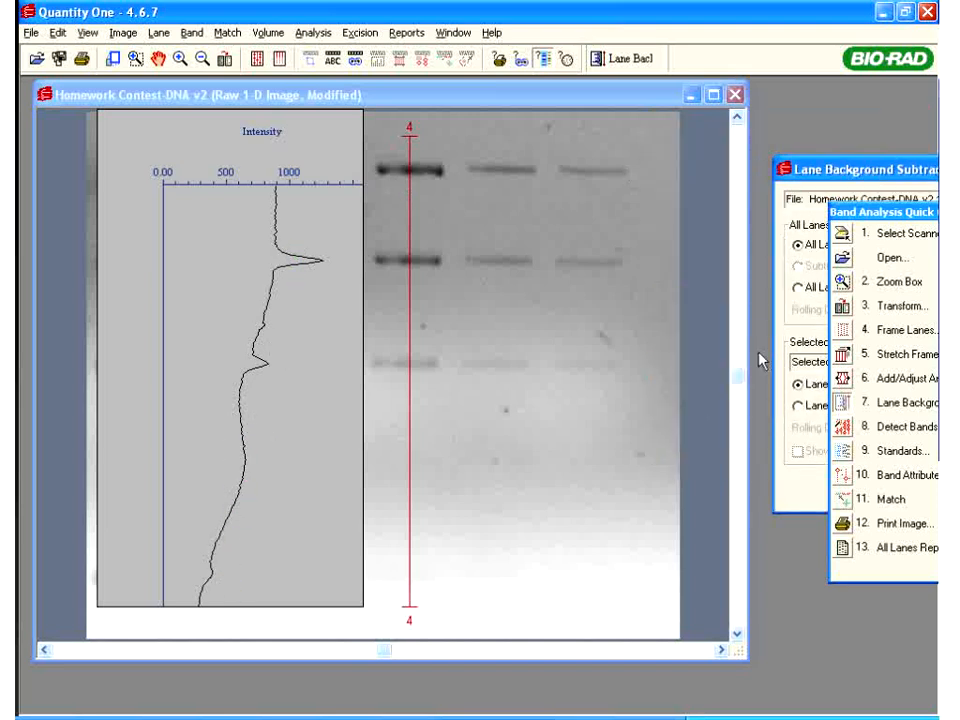
pyautogui.moveTo(738, 345); pyautogui.dragTo(738, 154)
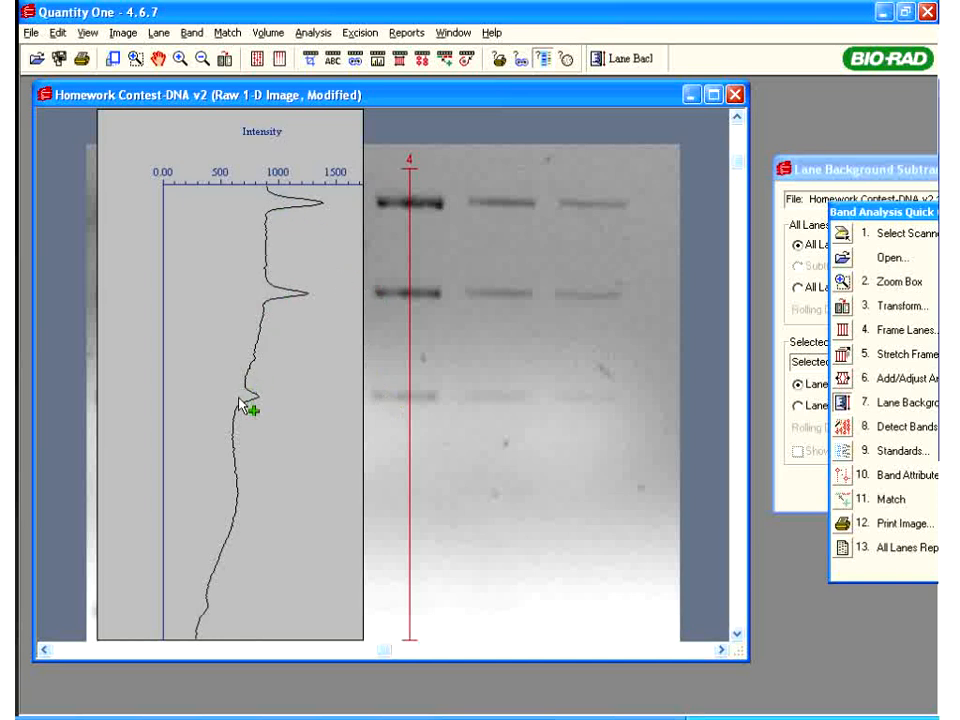
# Place the Lane Background Subtraction dialog beside the trace and set the All Lanes option
pyautogui.click(823, 176)
pyautogui.moveTo(823, 176); pyautogui.dragTo(674, 128)
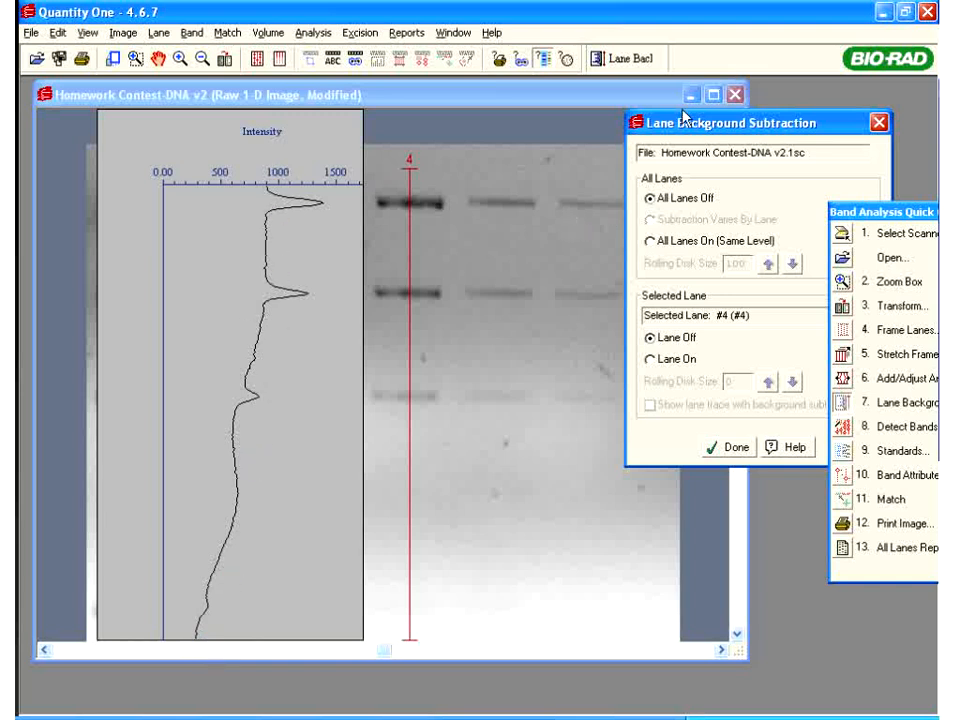
pyautogui.moveTo(710, 137)
pyautogui.mouseDown()
pyautogui.moveTo(650, 128)
pyautogui.moveTo(670, 123)
pyautogui.mouseUp()
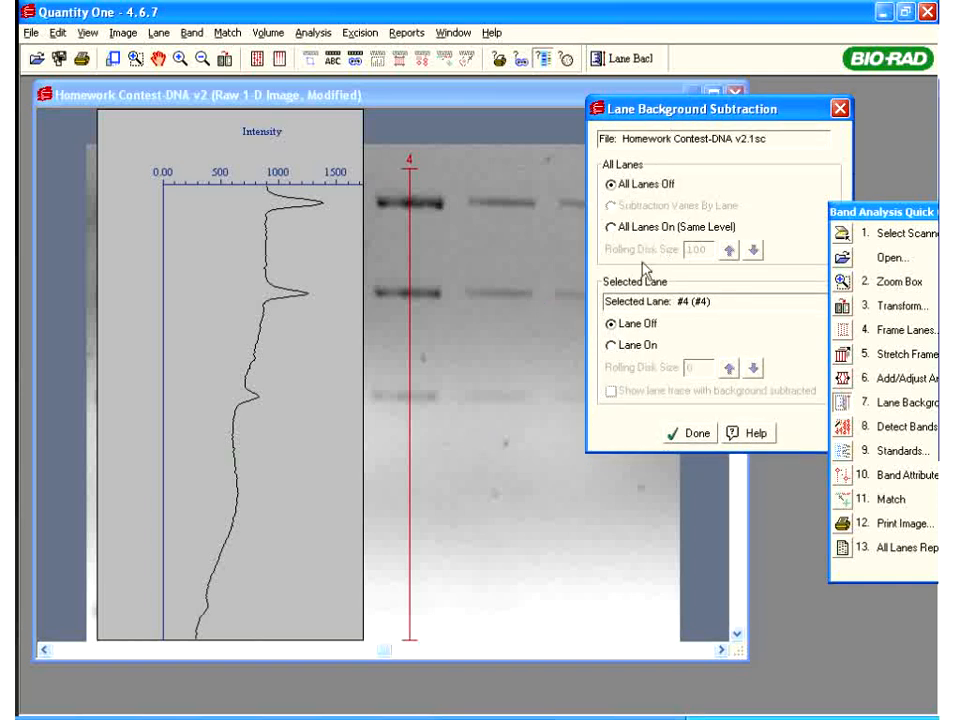
pyautogui.click(611, 228)
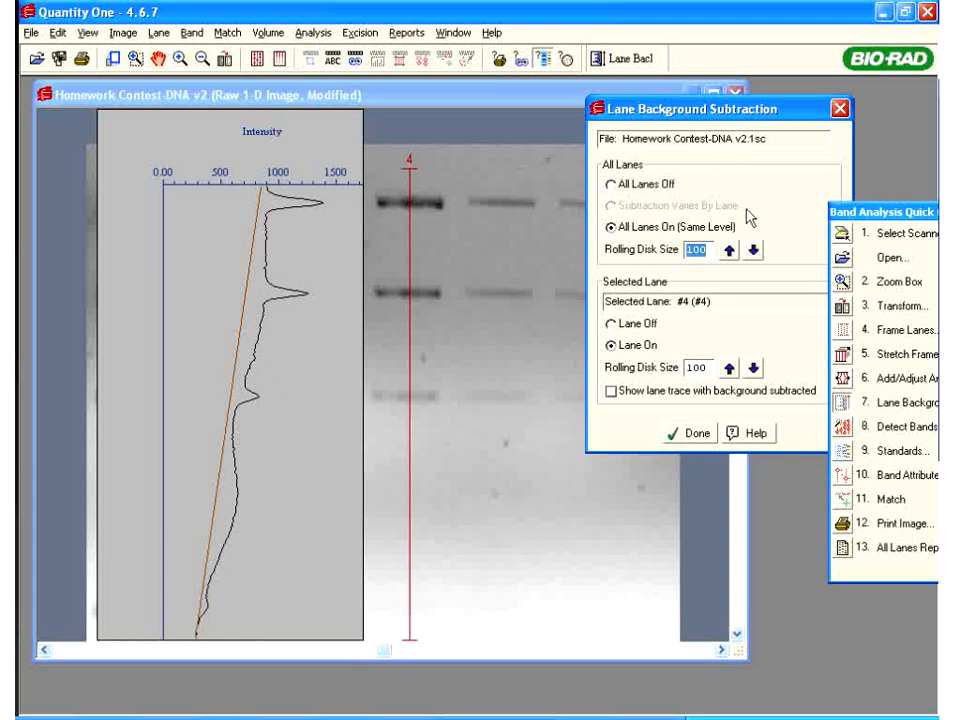
# Lower lane 4's rolling disk size with the arrows, settling on 3
pyautogui.click(753, 369)
pyautogui.click(753, 369)
pyautogui.click(753, 369)
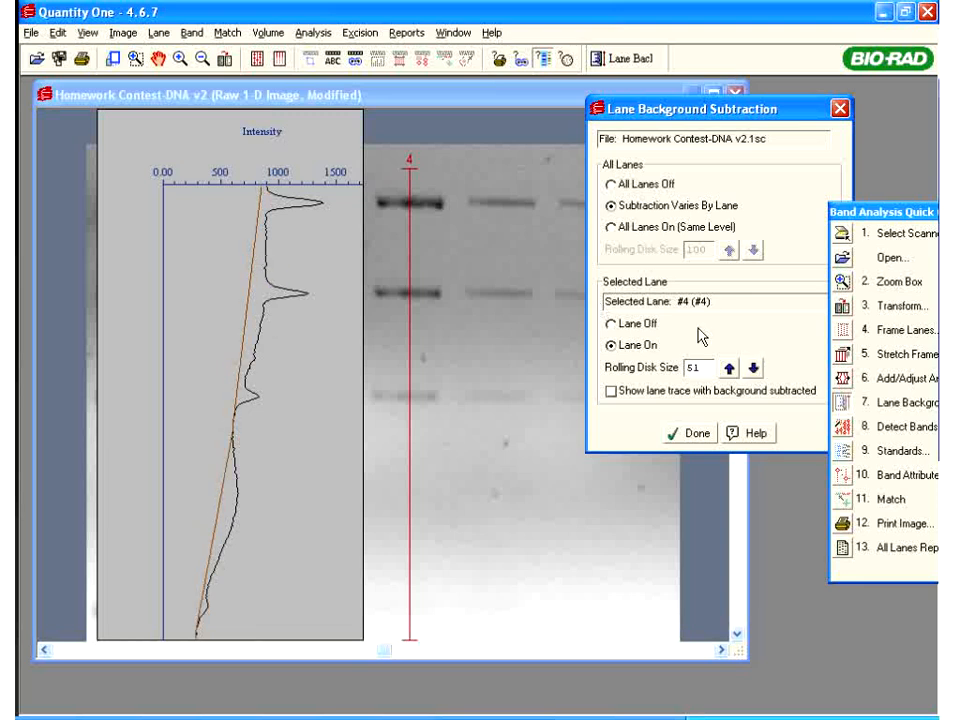
pyautogui.click(753, 369)
pyautogui.click(753, 369)
pyautogui.click(753, 369)
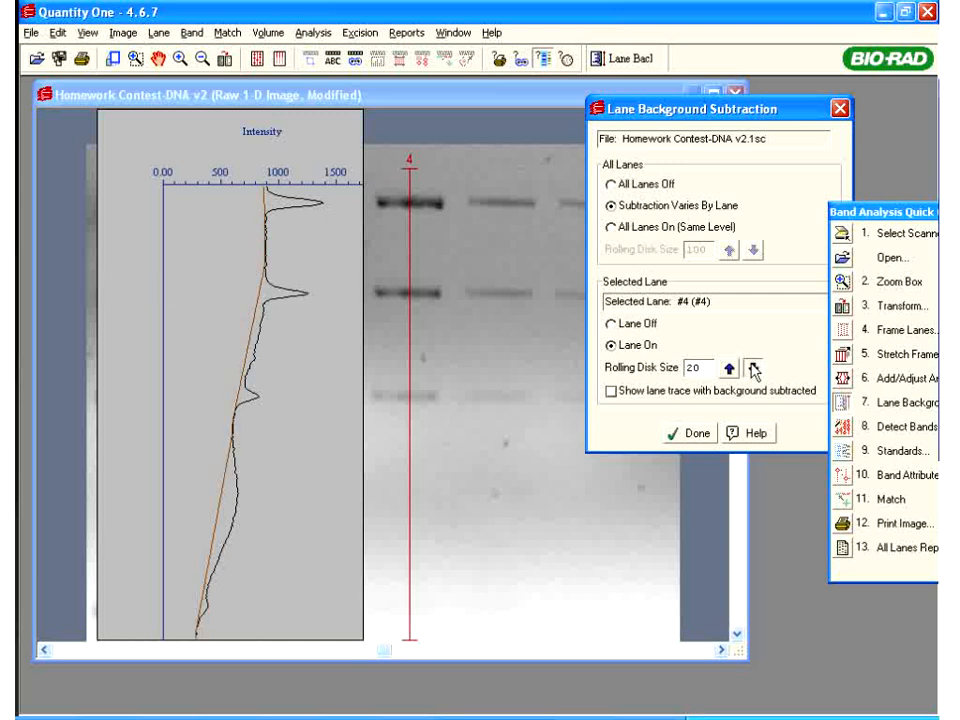
pyautogui.click(753, 369)
pyautogui.click(753, 369)
pyautogui.click(753, 369)
pyautogui.click(753, 369)
pyautogui.click(753, 369)
pyautogui.click(753, 369)
pyautogui.click(753, 369)
pyautogui.click(753, 369)
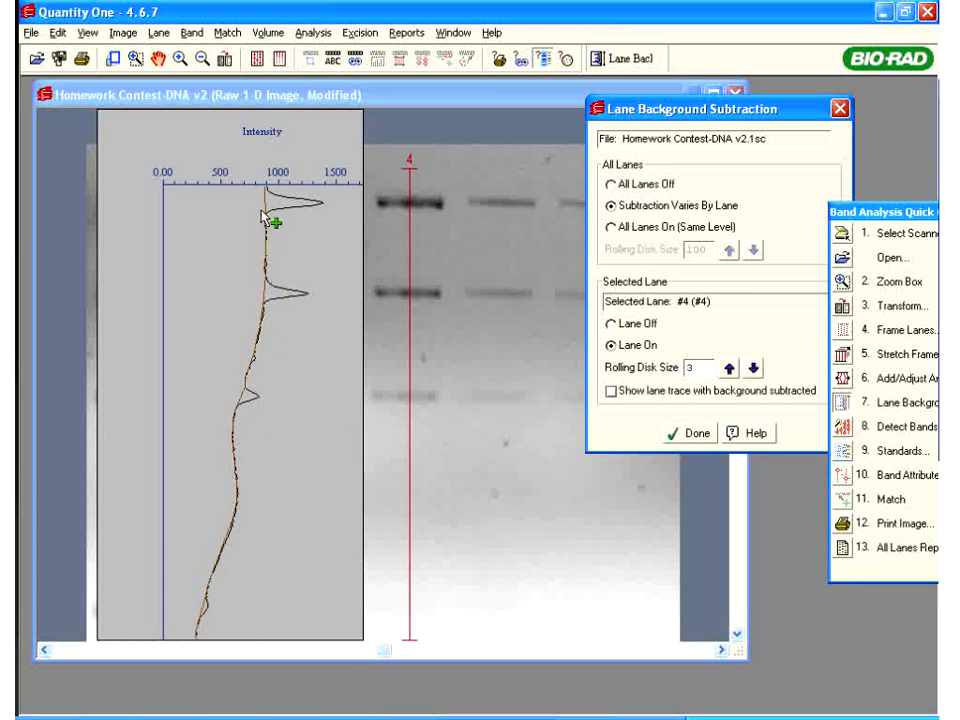
pyautogui.click(753, 369)
pyautogui.click(753, 369)
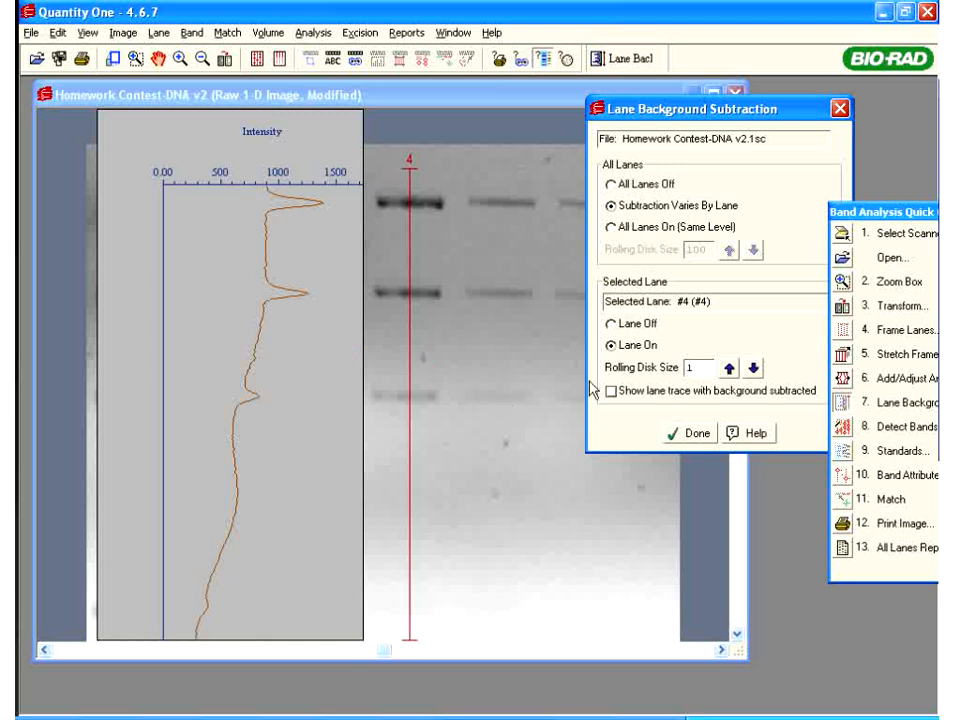
pyautogui.click(729, 368)
pyautogui.click(729, 368)
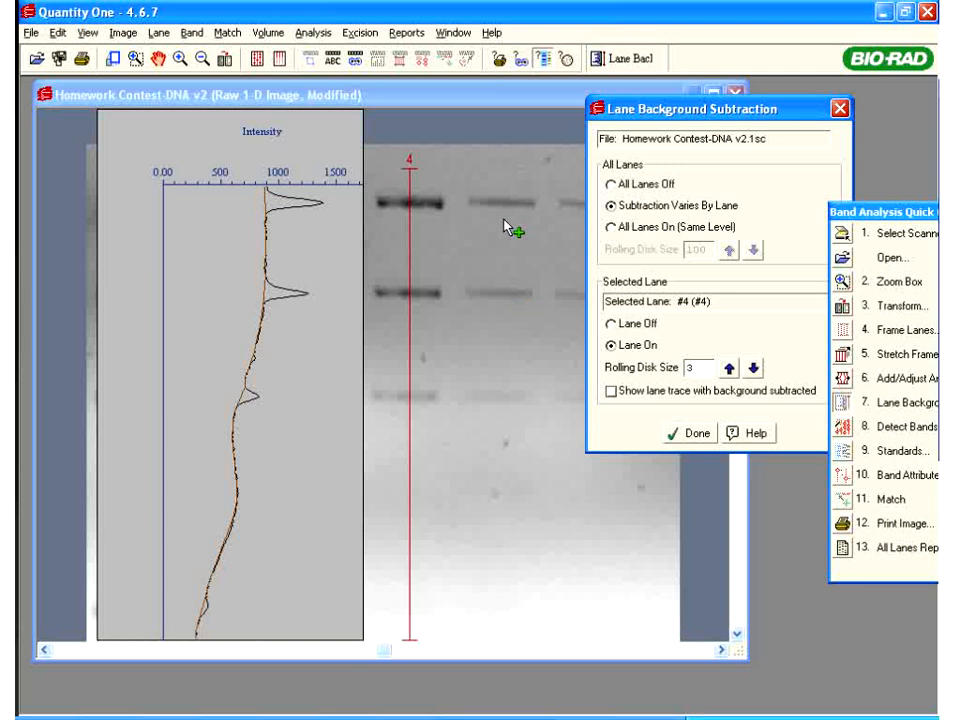
# Select lane 5 to show its profile, keeping the subtraction dialog in view
pyautogui.moveTo(714, 108); pyautogui.dragTo(808, 107)
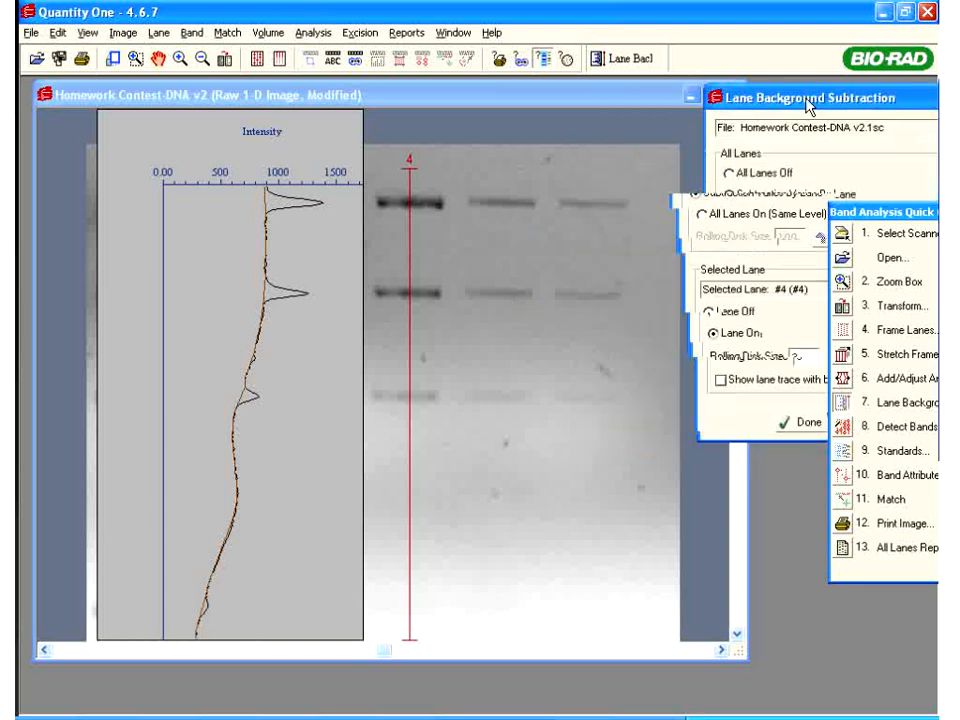
pyautogui.click(503, 188)
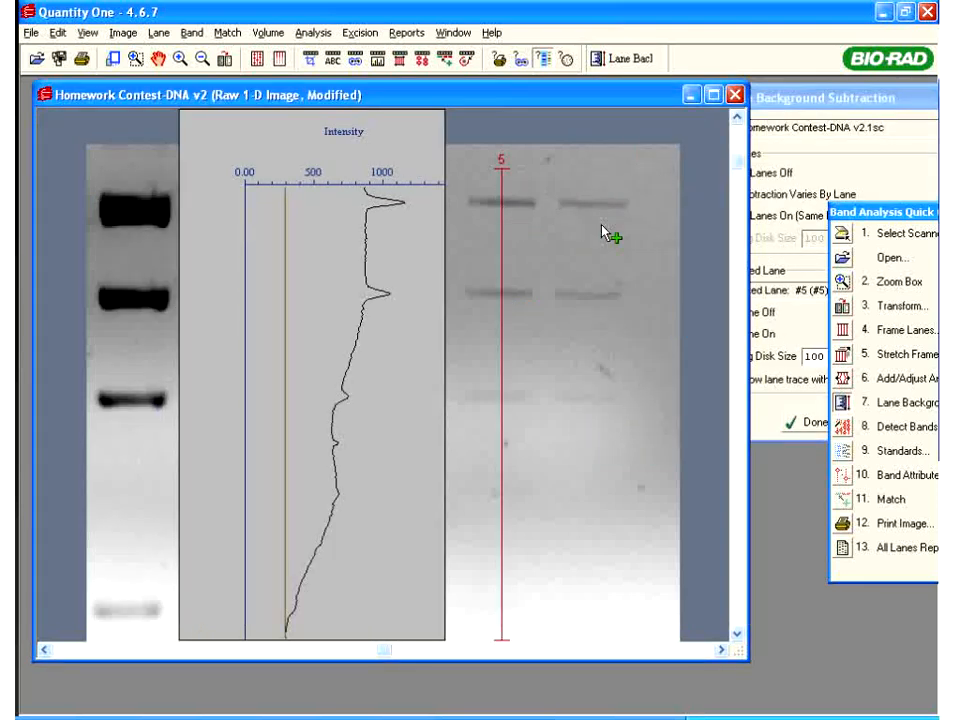
pyautogui.moveTo(891, 106); pyautogui.dragTo(783, 127)
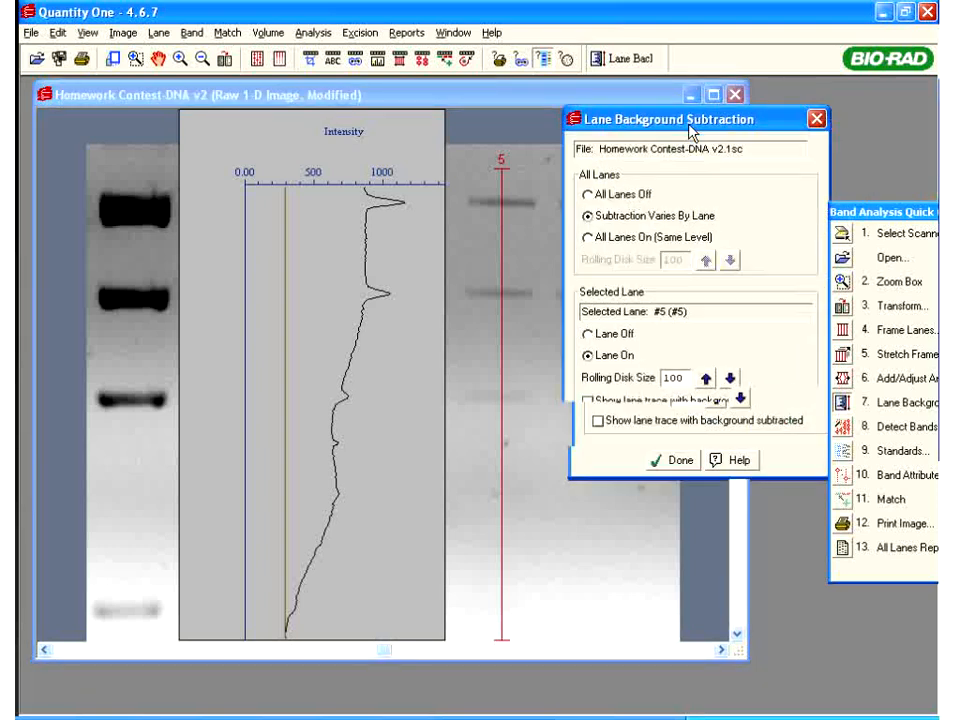
# Set the All Lanes rolling disk size to 3 and move the dialog clear of the gel
pyautogui.click(588, 238)
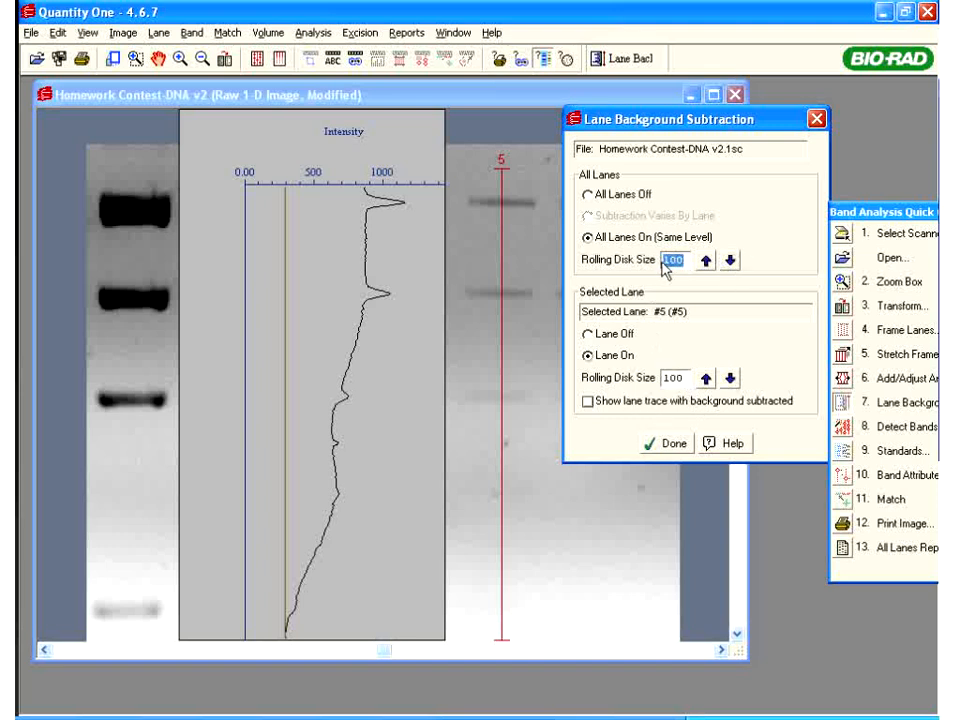
pyautogui.write('3')
pyautogui.press('Tab')
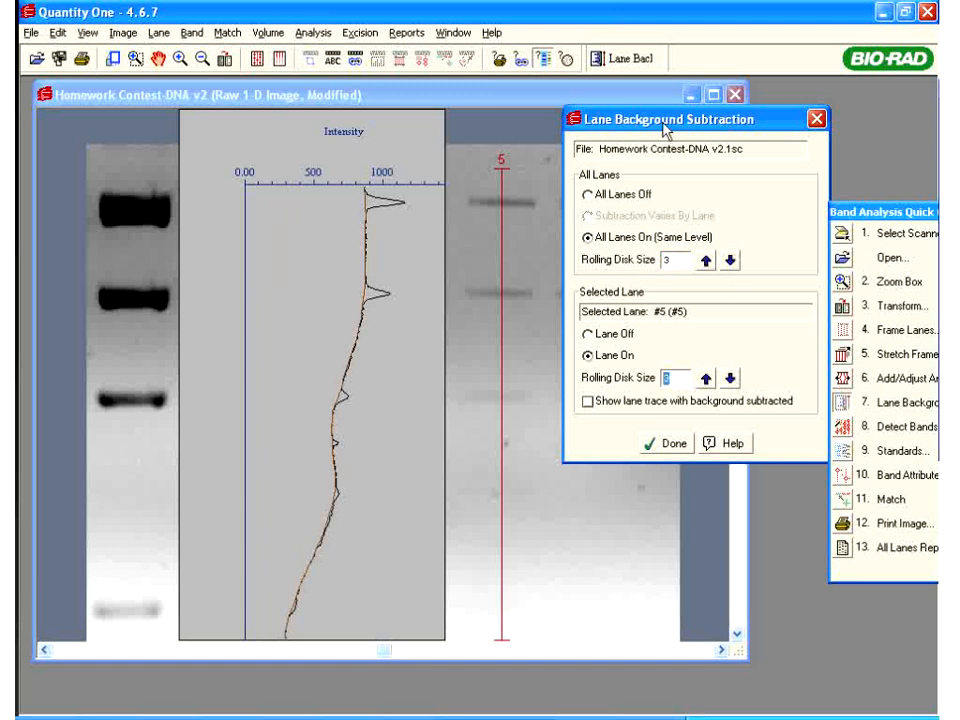
pyautogui.moveTo(606, 124); pyautogui.dragTo(717, 144)
pyautogui.moveTo(617, 77); pyautogui.dragTo(612, 76)
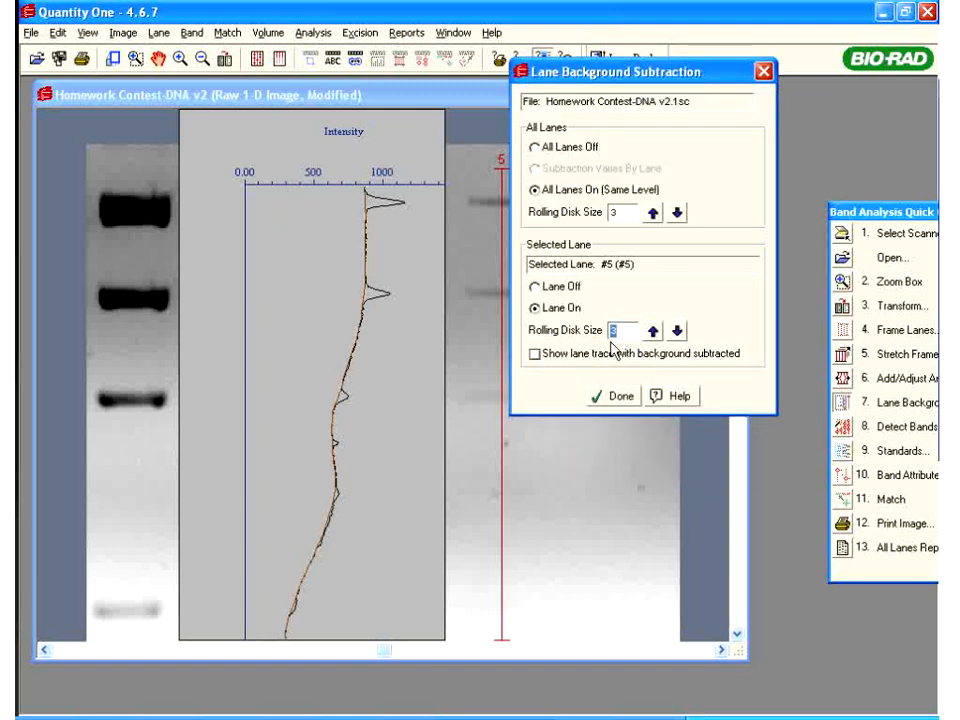
pyautogui.moveTo(600, 72); pyautogui.dragTo(787, 76)
pyautogui.click(600, 213)
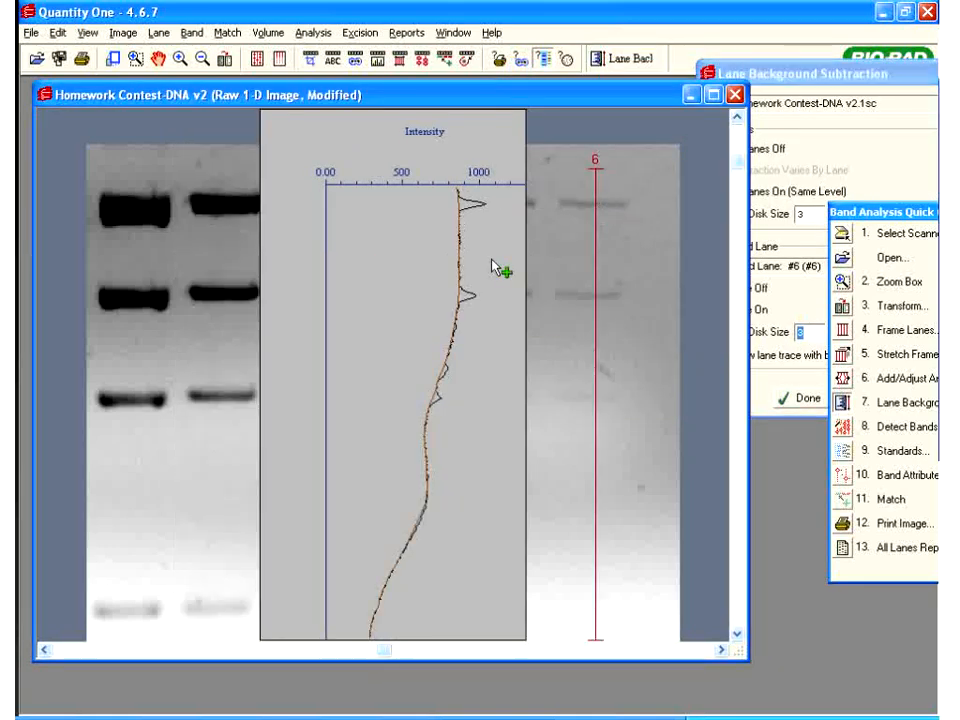
pyautogui.click(388, 216)
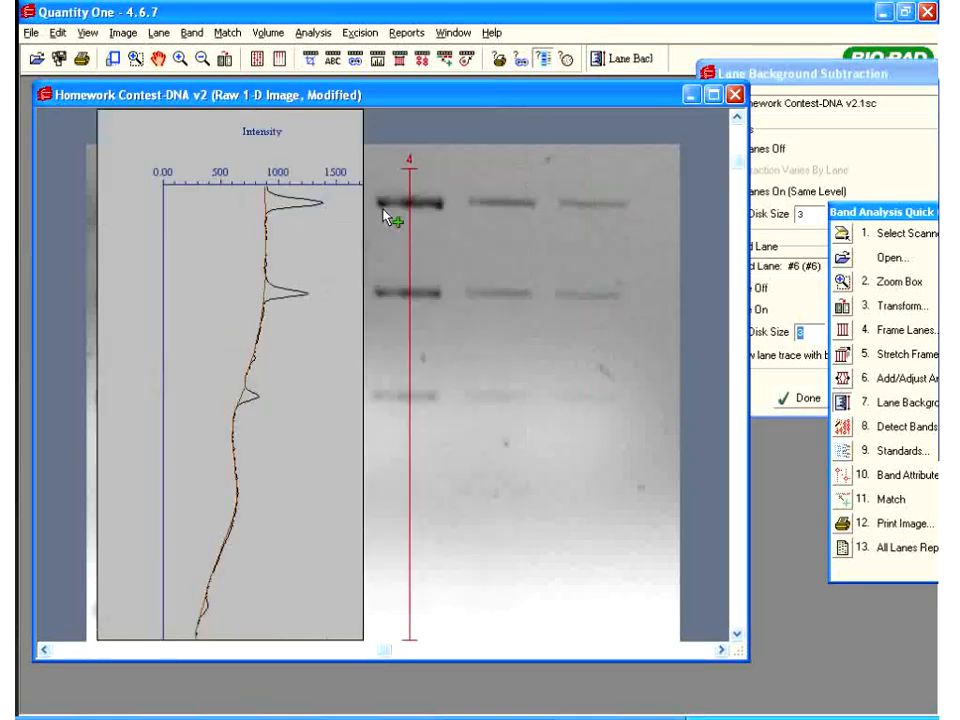
pyautogui.click(287, 214)
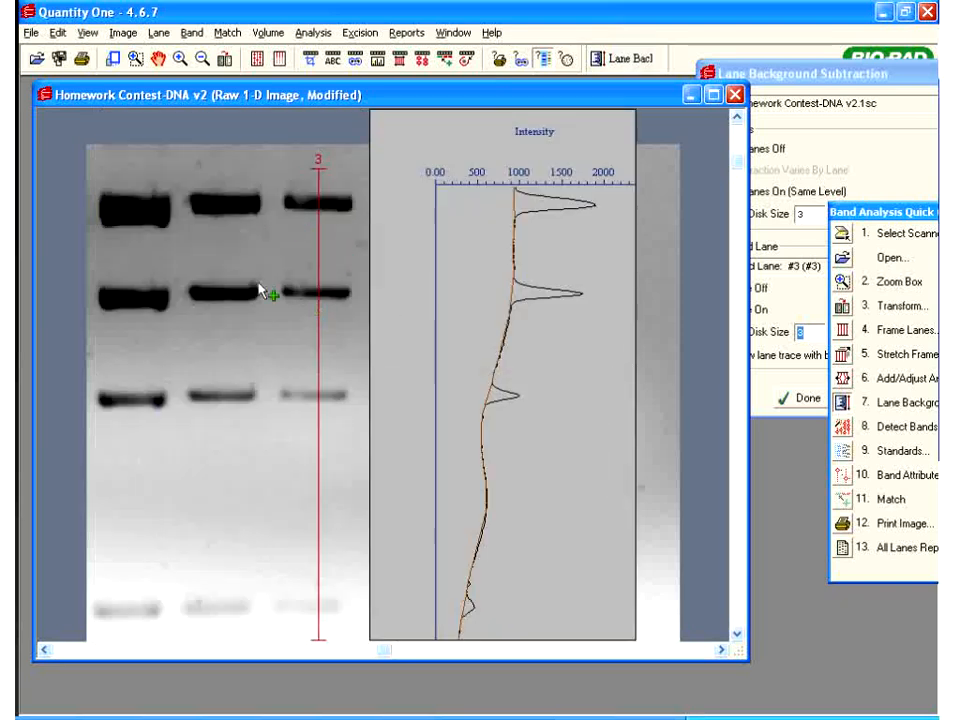
pyautogui.click(225, 248)
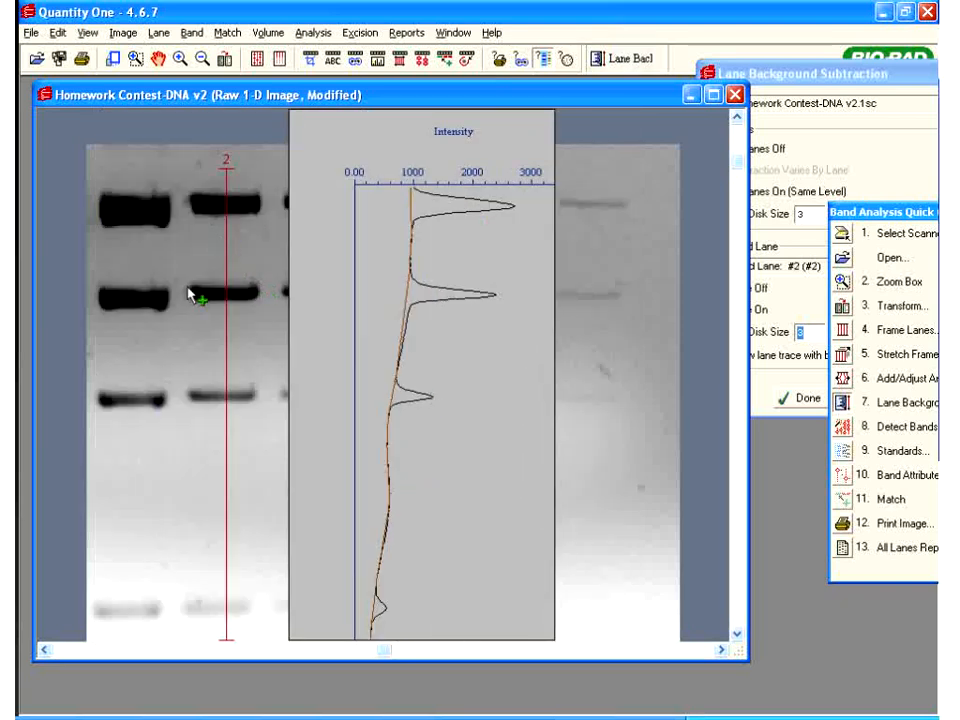
pyautogui.click(152, 262)
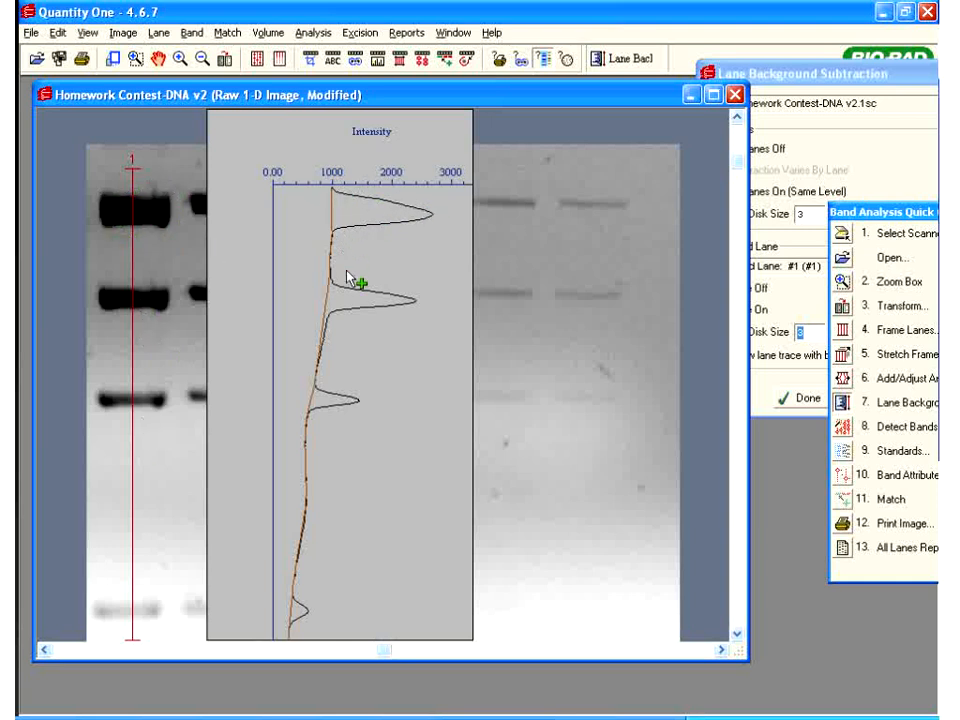
pyautogui.click(208, 210)
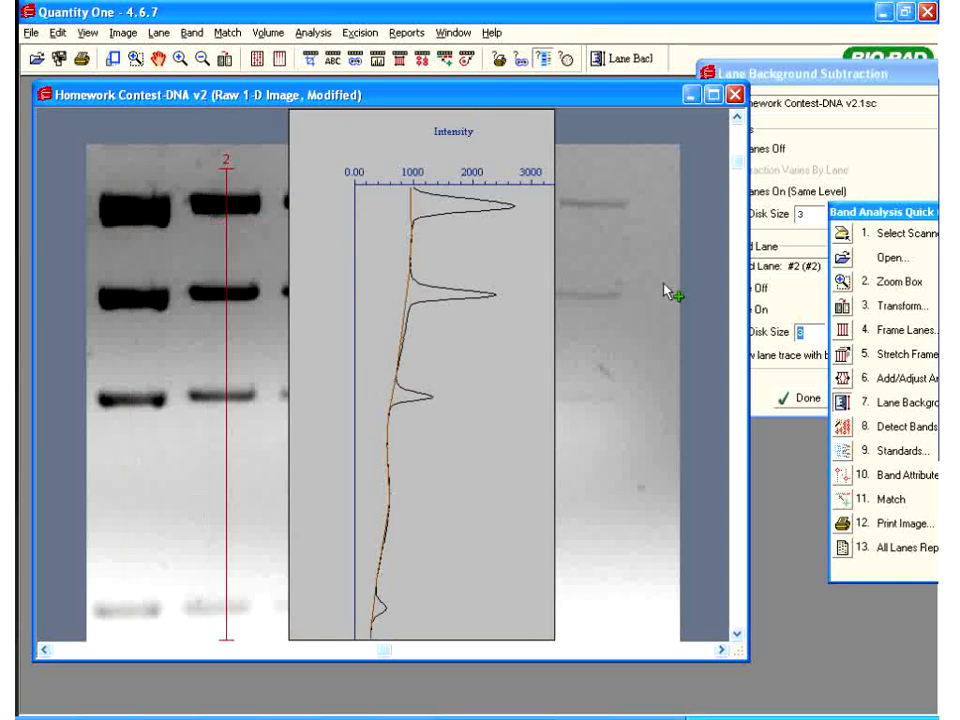
pyautogui.click(800, 80)
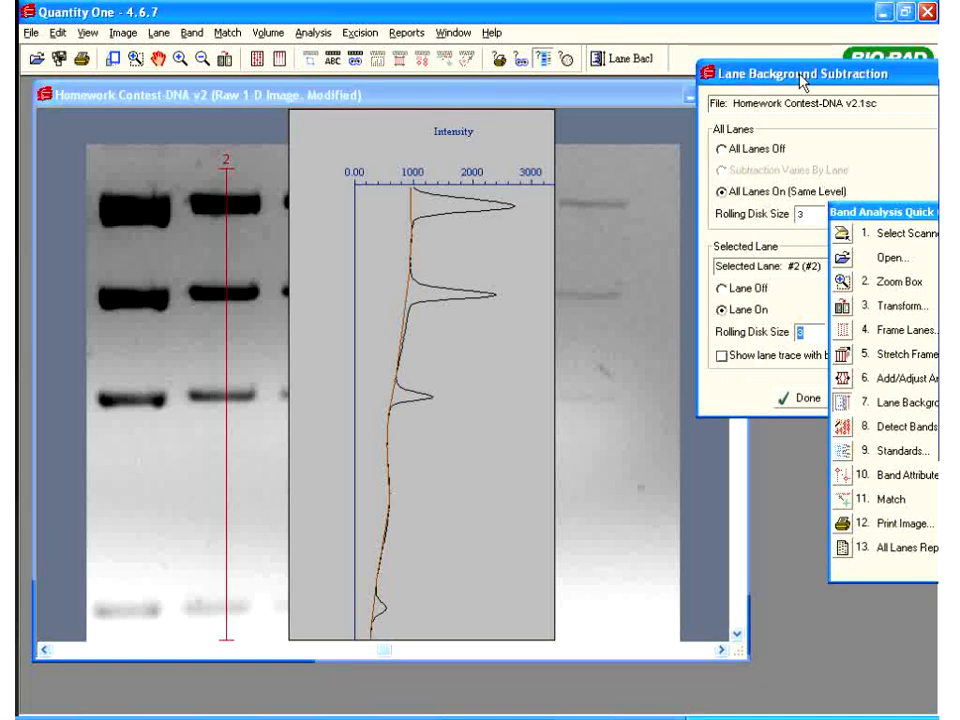
pyautogui.click(829, 211)
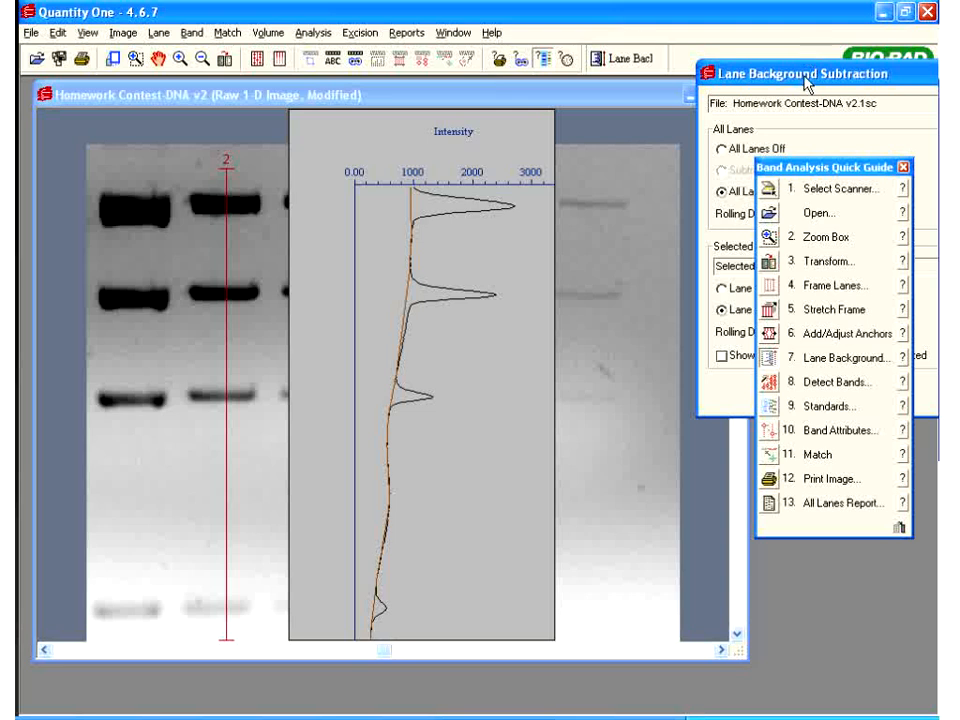
pyautogui.moveTo(808, 78); pyautogui.dragTo(643, 41)
# Finish background subtraction and run Detect Bands to mark bands in all lanes
pyautogui.click(641, 362)
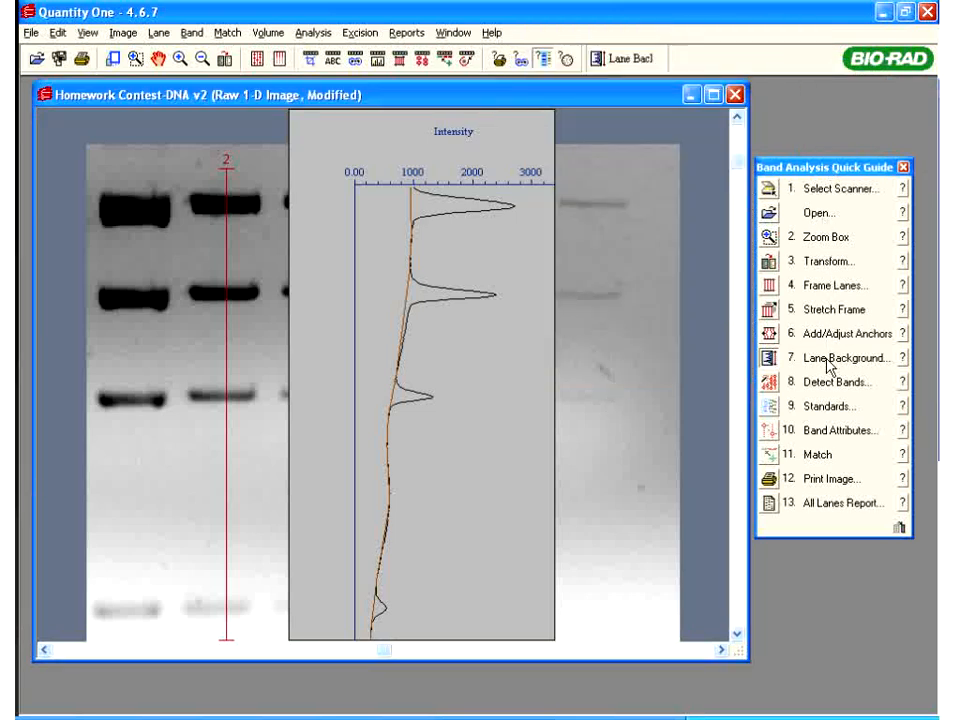
pyautogui.click(769, 382)
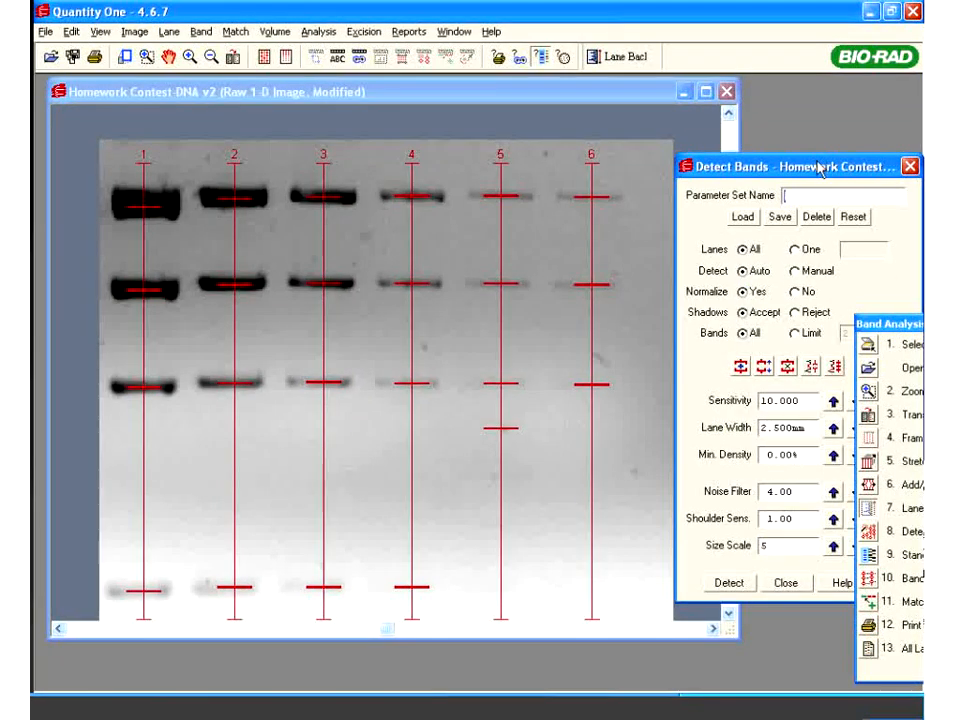
pyautogui.moveTo(820, 170); pyautogui.dragTo(787, 42)
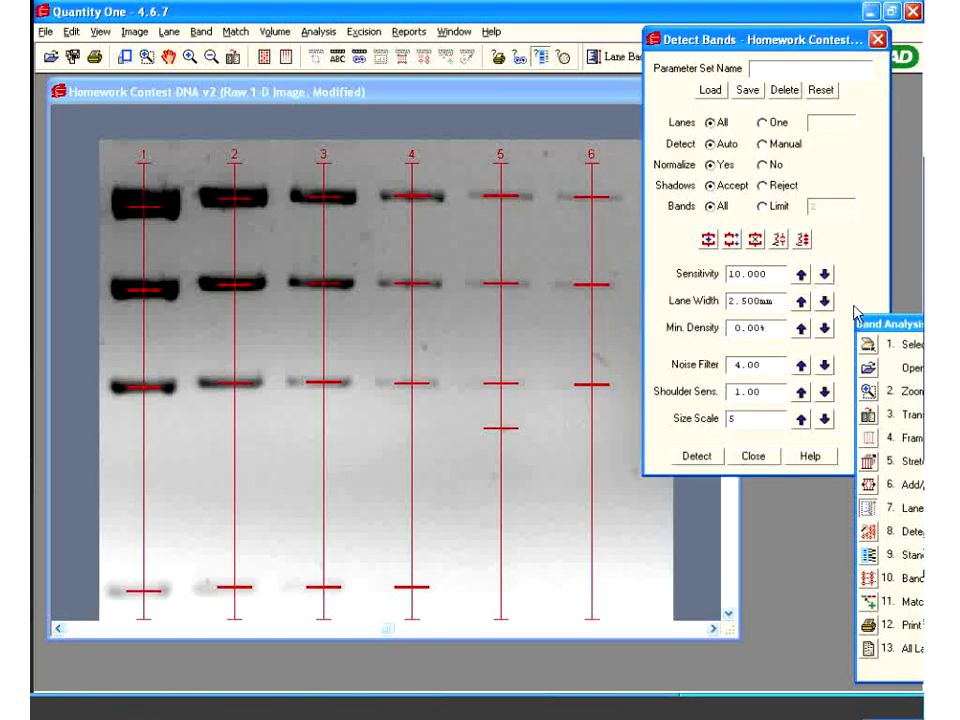
pyautogui.moveTo(884, 328); pyautogui.dragTo(876, 344)
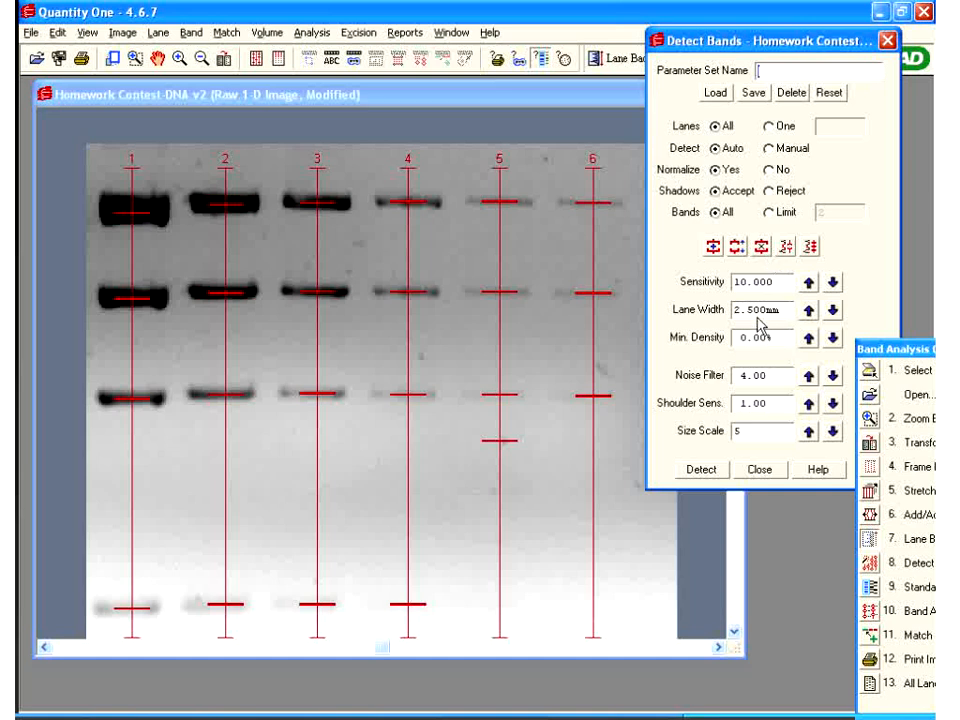
pyautogui.click(23, 603)
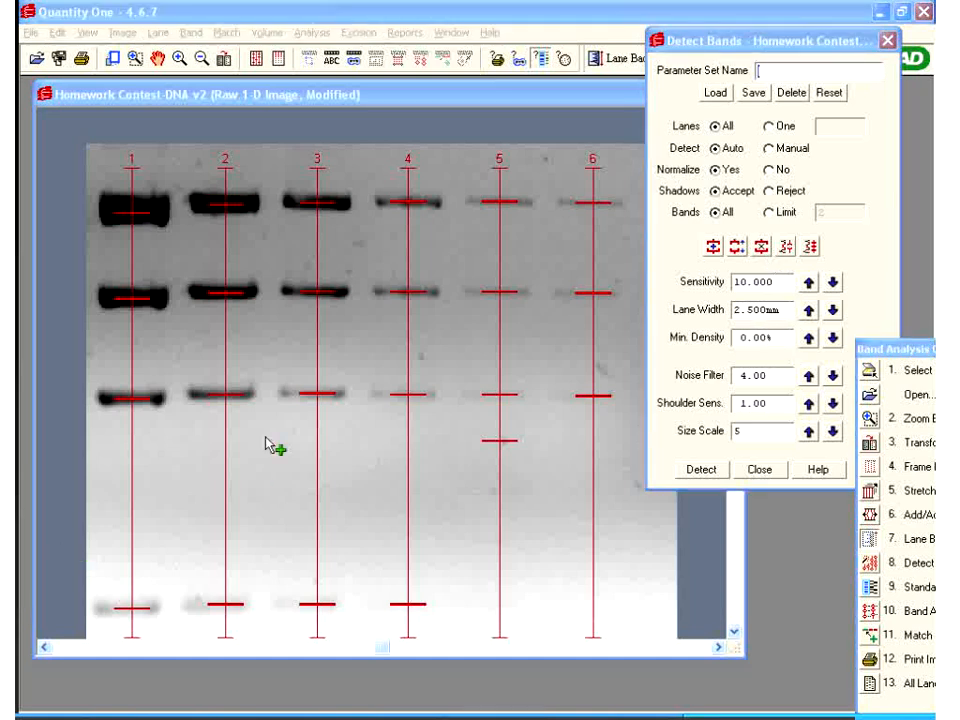
# Widen the detection lane width from 3.700 to 5.500 mm
pyautogui.click(809, 311)
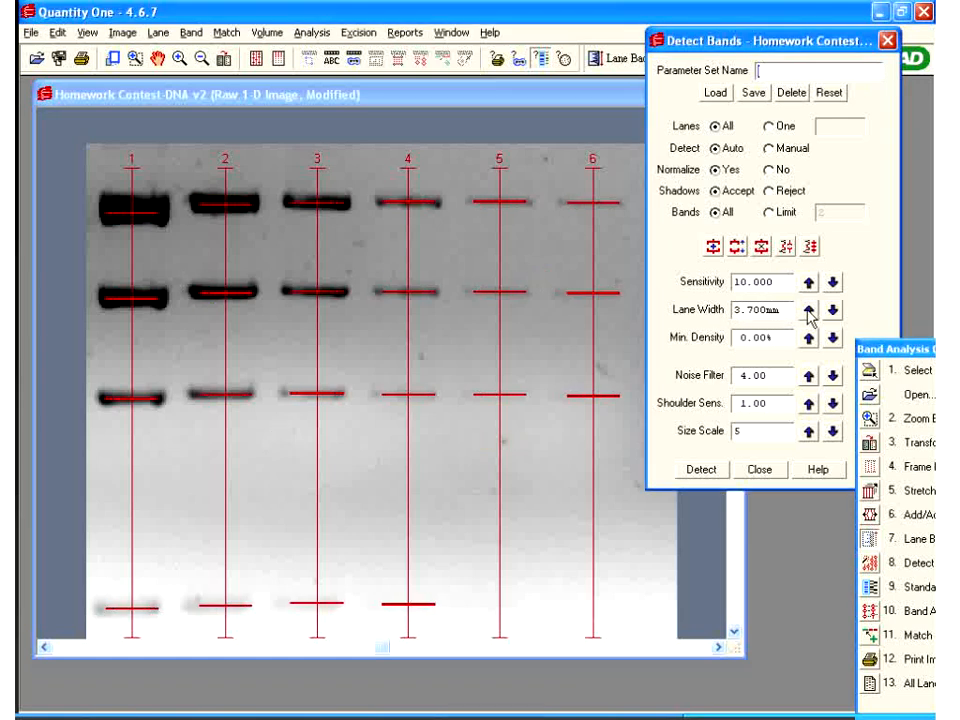
pyautogui.click(809, 311)
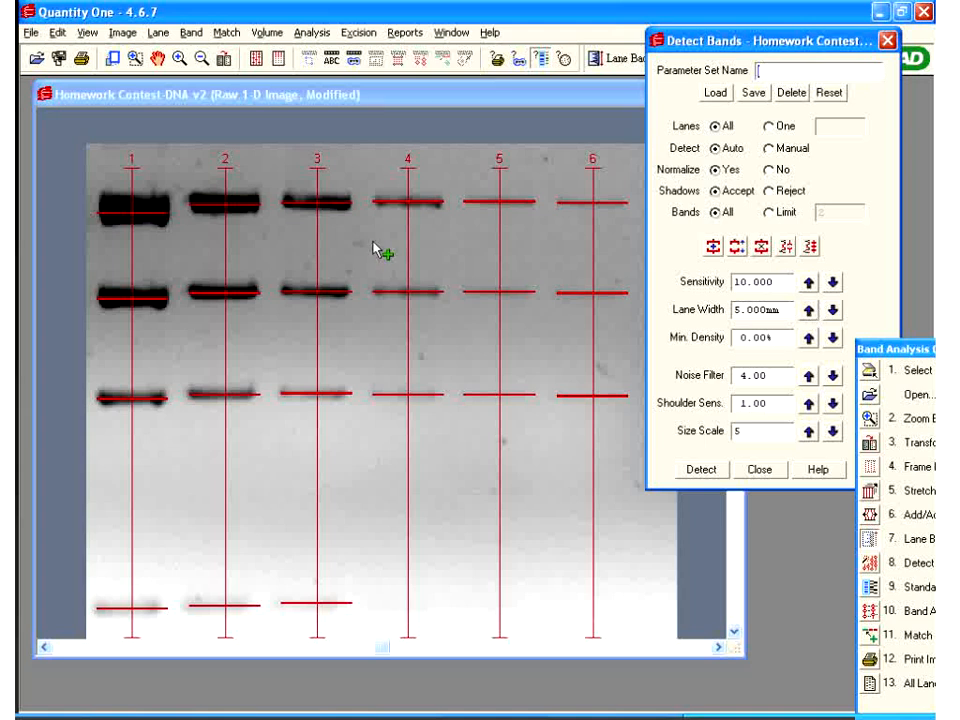
pyautogui.click(808, 310)
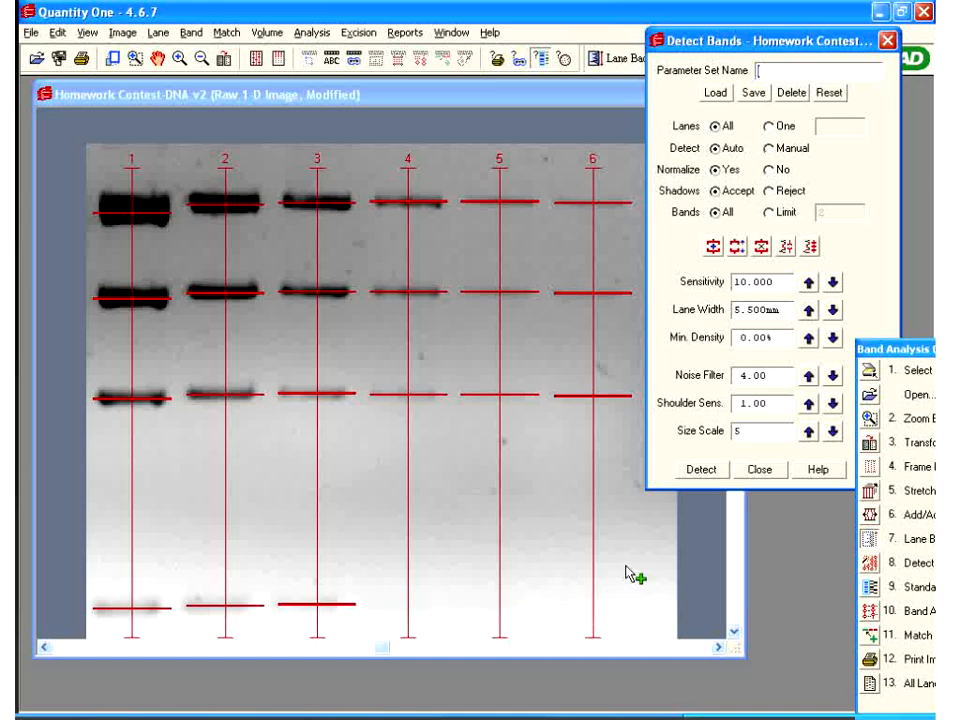
# Raise the Detect Bands sensitivity to 21.436 to catch fainter bands
pyautogui.moveTo(808, 284); pyautogui.dragTo(808, 284)
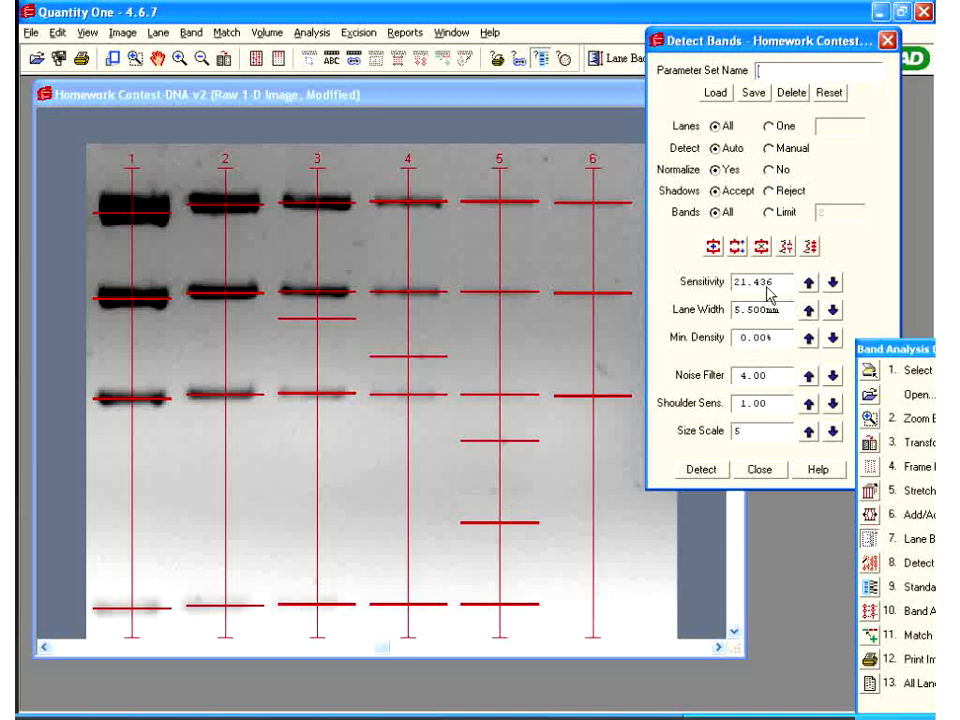
# Remove the spurious band marks in lanes 3, 4 and 5
pyautogui.click(762, 248)
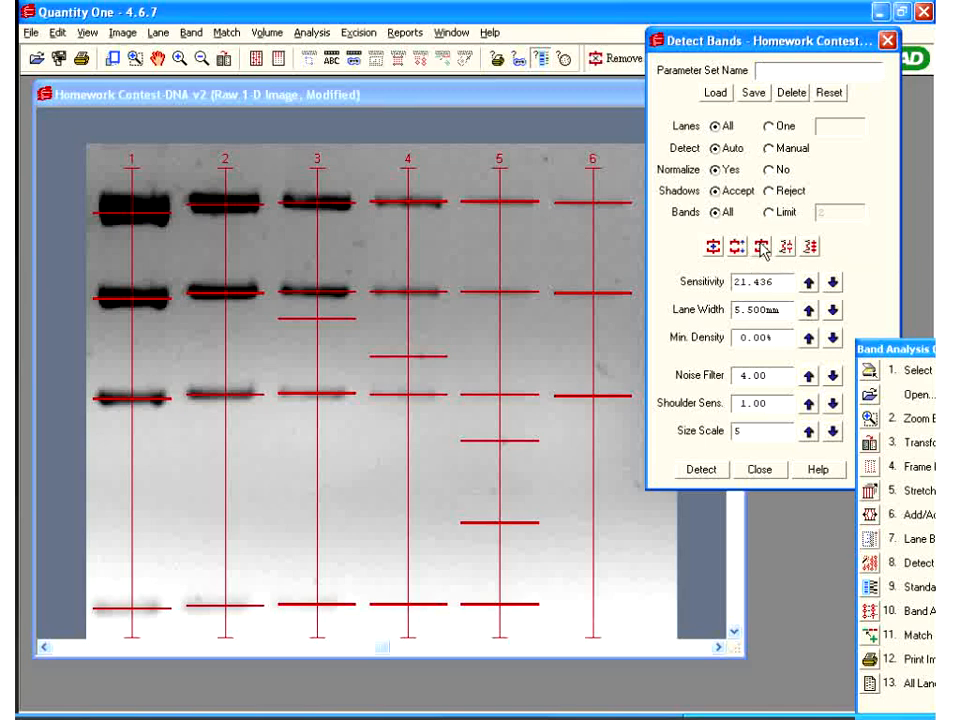
pyautogui.click(305, 330)
pyautogui.click(311, 331)
pyautogui.click(405, 365)
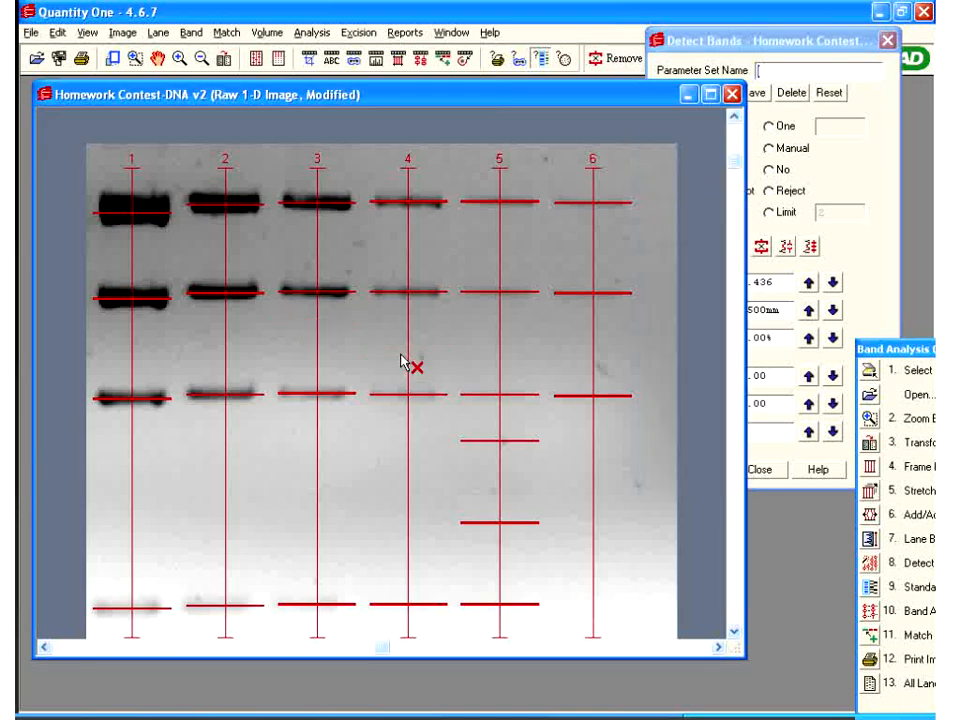
pyautogui.moveTo(390, 424); pyautogui.dragTo(613, 567)
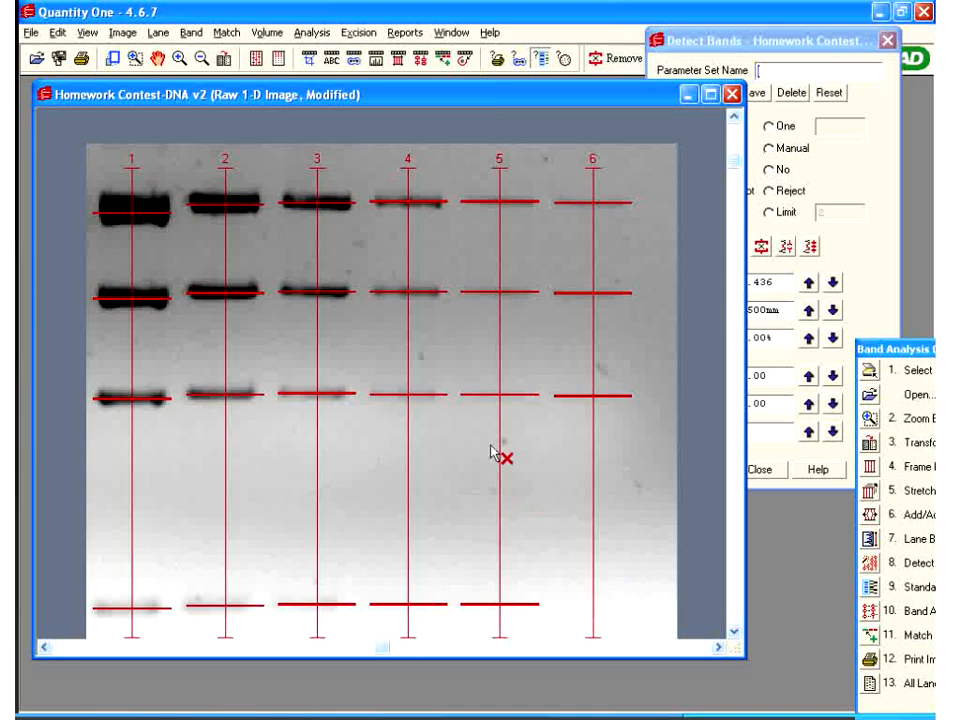
pyautogui.click(848, 160)
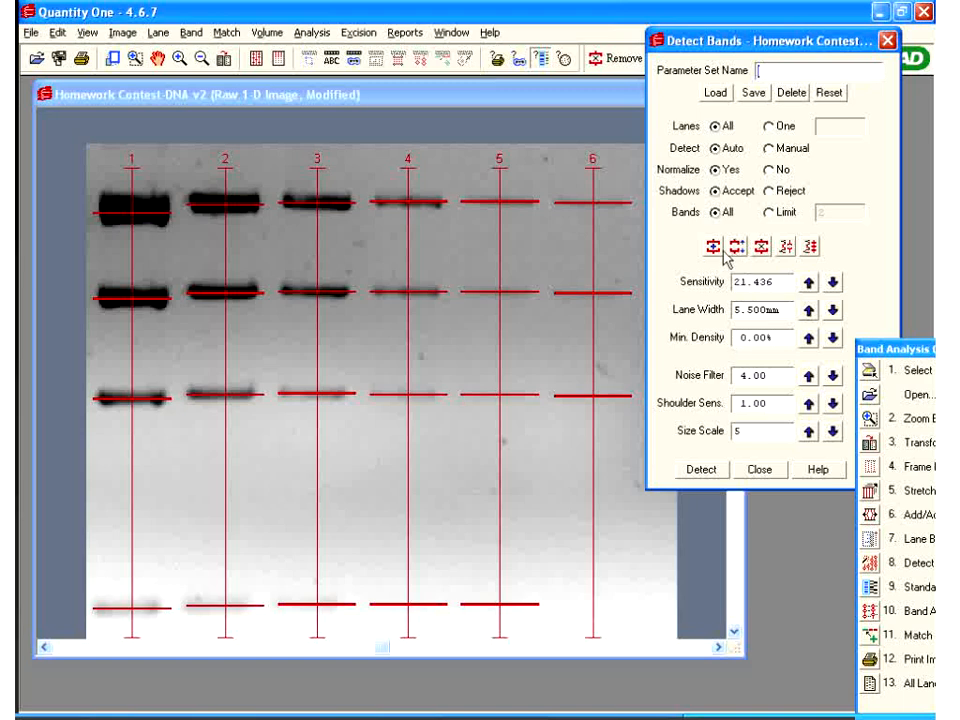
# Add band marks by hand low in lanes 4 and 5
pyautogui.click(713, 247)
pyautogui.click(502, 510)
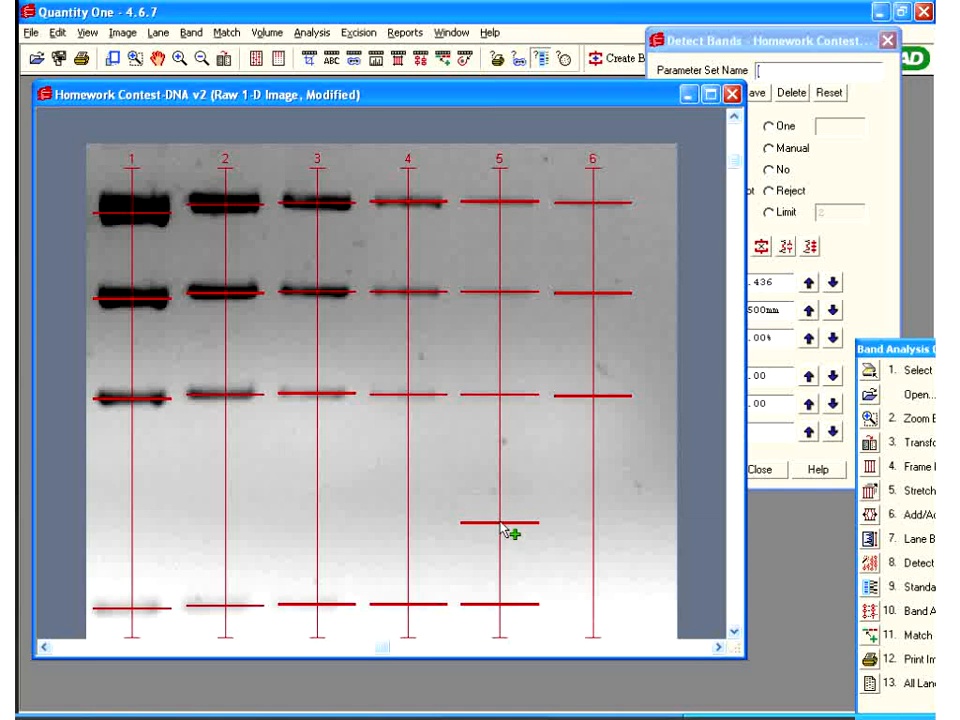
pyautogui.click(494, 463)
pyautogui.click(407, 473)
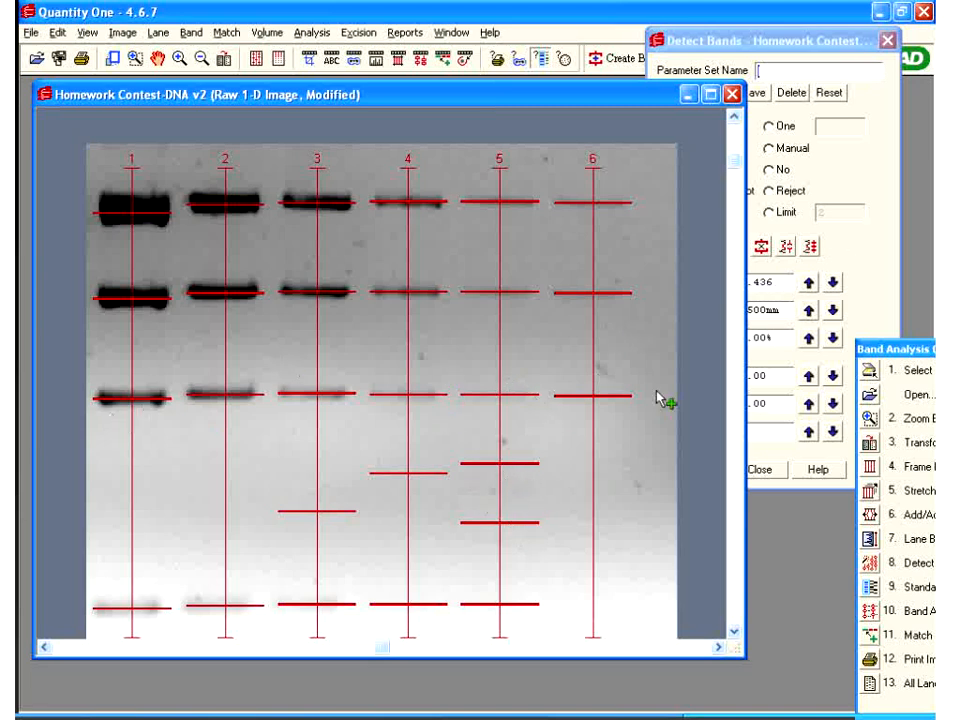
# Remove the added lower band marks again, leaving four bands in lanes 1–5
pyautogui.click(872, 265)
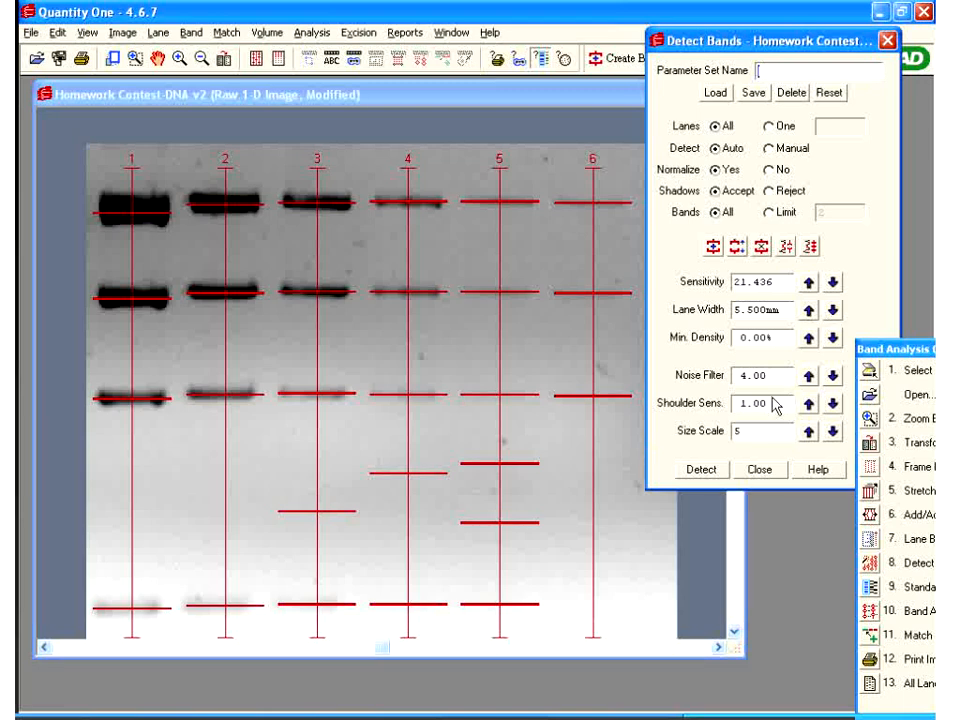
pyautogui.click(762, 248)
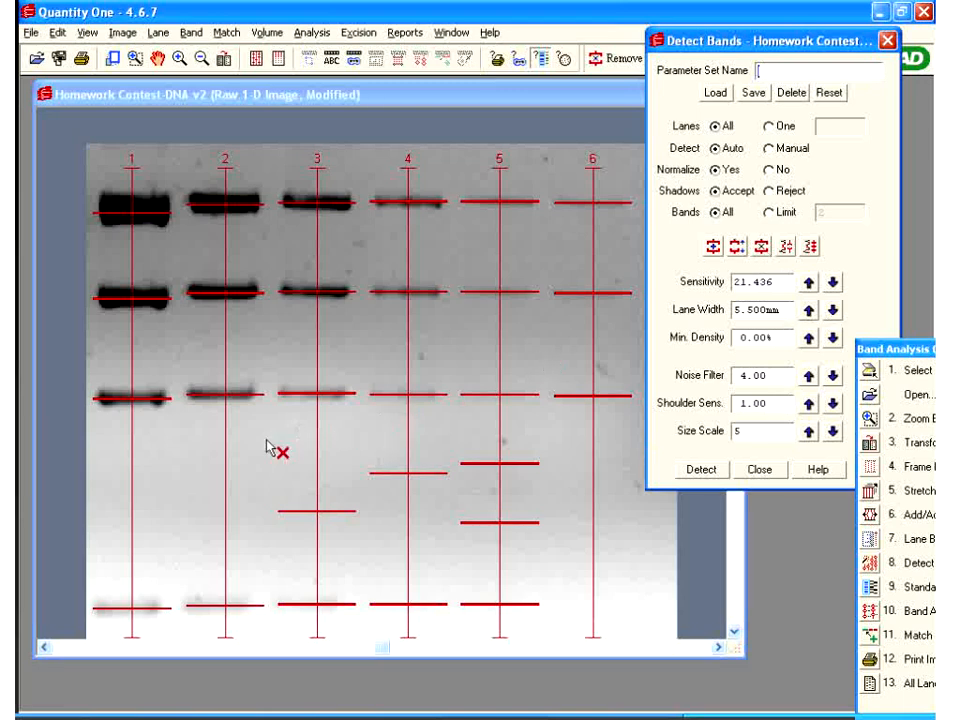
pyautogui.moveTo(234, 436); pyautogui.dragTo(580, 566)
pyautogui.click(853, 178)
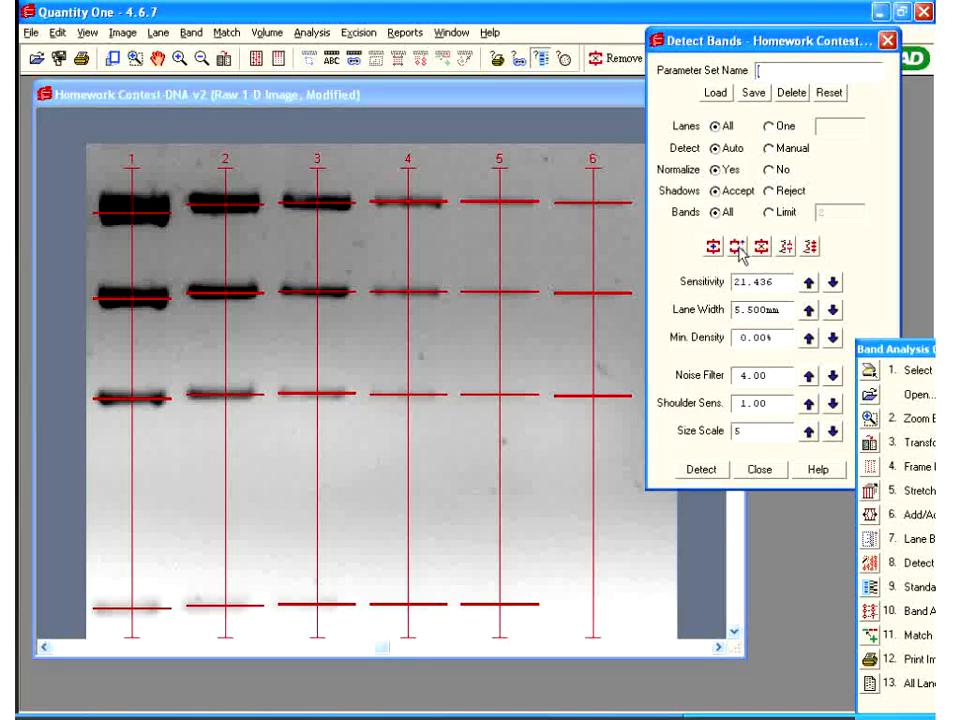
pyautogui.moveTo(699, 42); pyautogui.dragTo(792, 18)
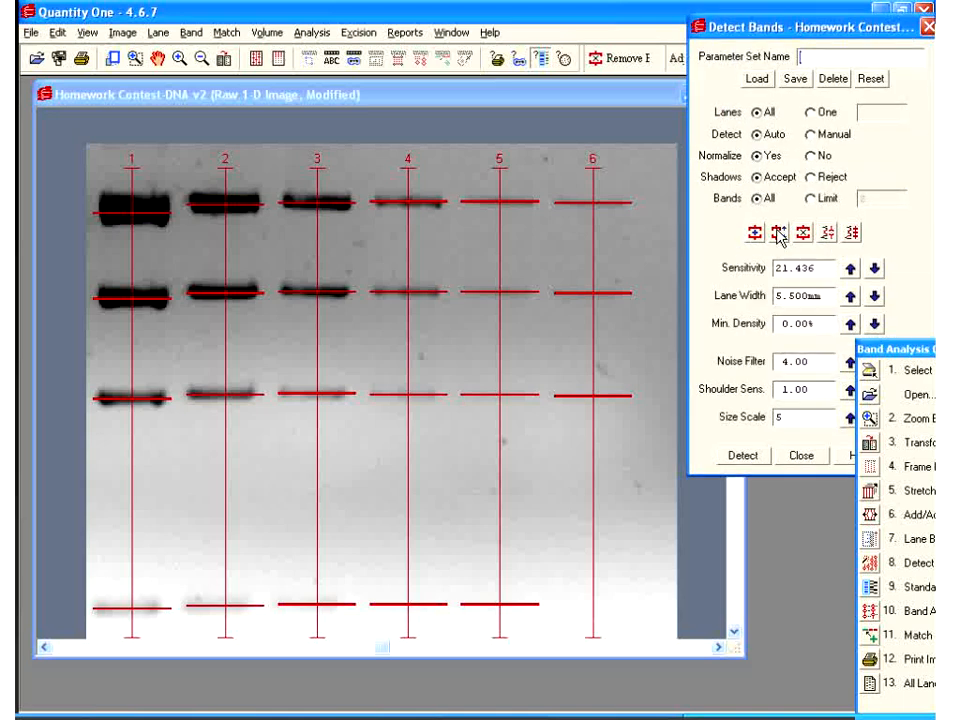
# Select lane 6's top, middle and bottom bands to inspect them
pyautogui.click(779, 233)
pyautogui.click(606, 208)
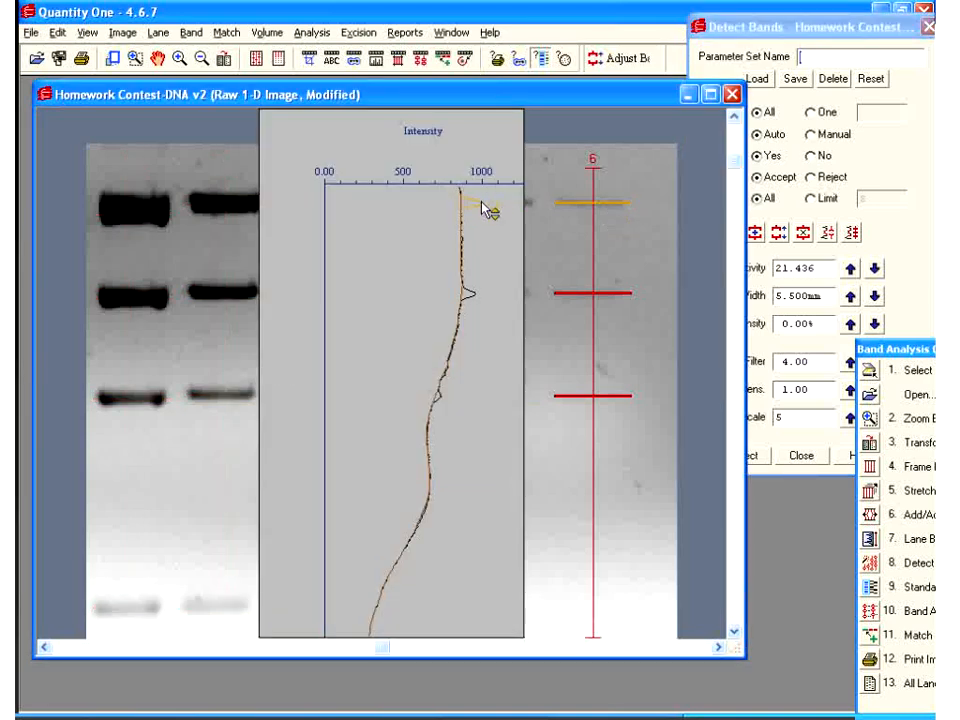
pyautogui.click(575, 300)
pyautogui.keyDown('shift'); pyautogui.click(589, 405); pyautogui.keyUp('shift')
pyautogui.click(584, 409)
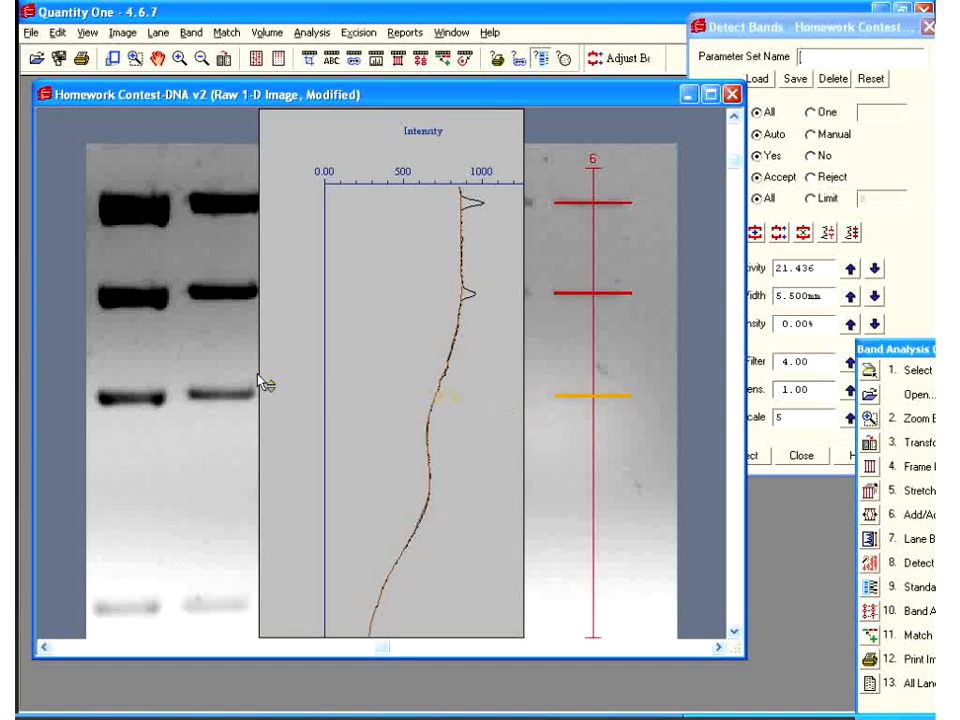
# Show lane 2's intensity profile and select its second and top bands
pyautogui.click(224, 411)
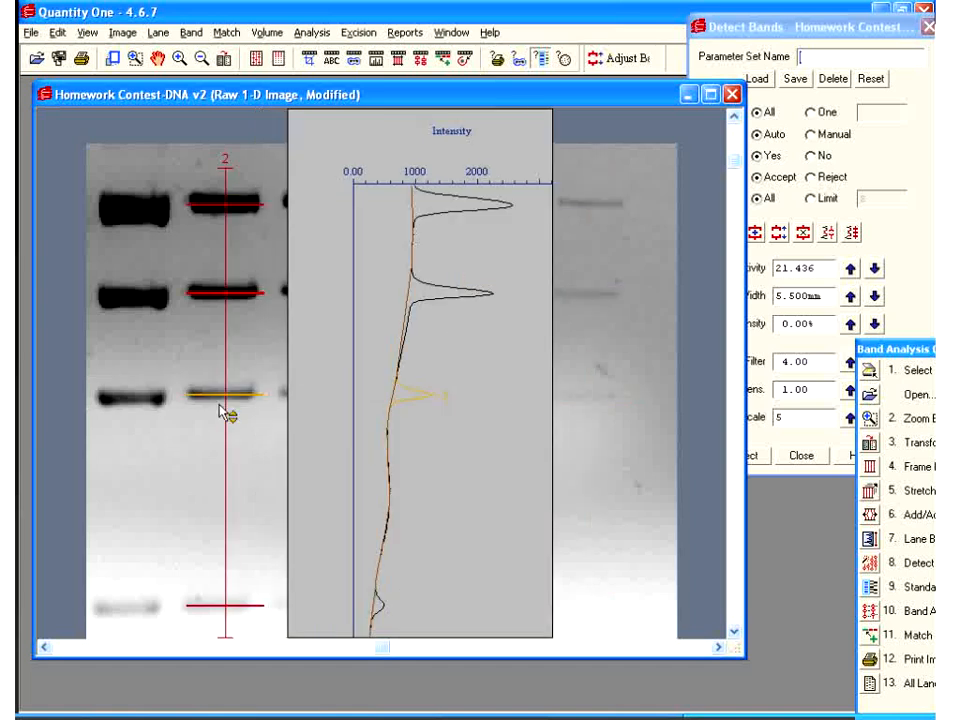
pyautogui.click(223, 298)
pyautogui.click(224, 205)
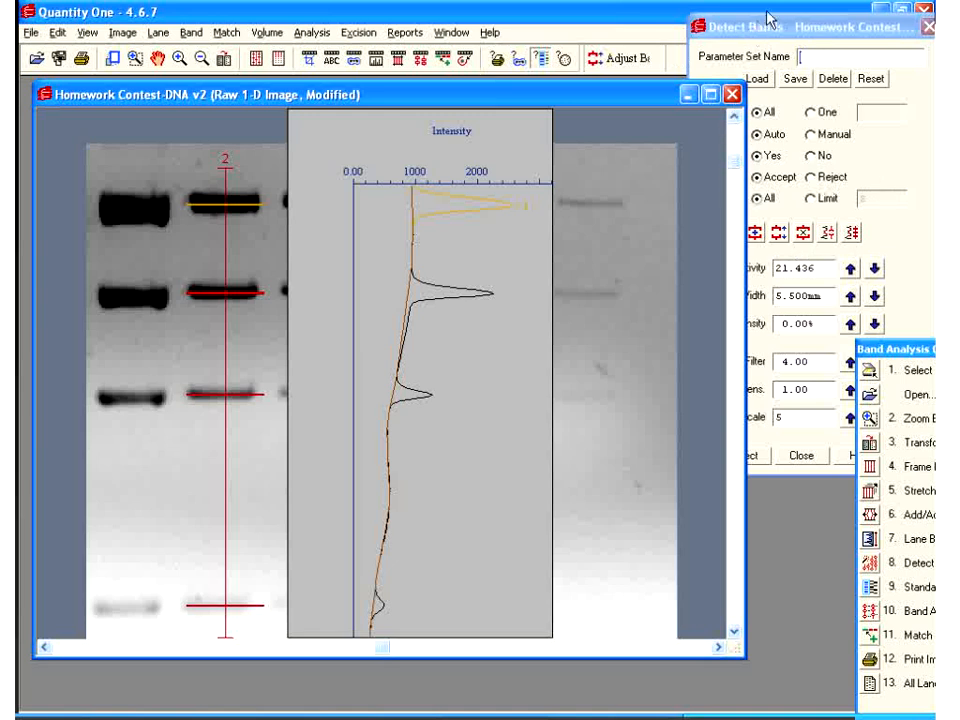
# Close Detect Bands, move the Quick Guide aside and open the standards list
pyautogui.click(707, 36)
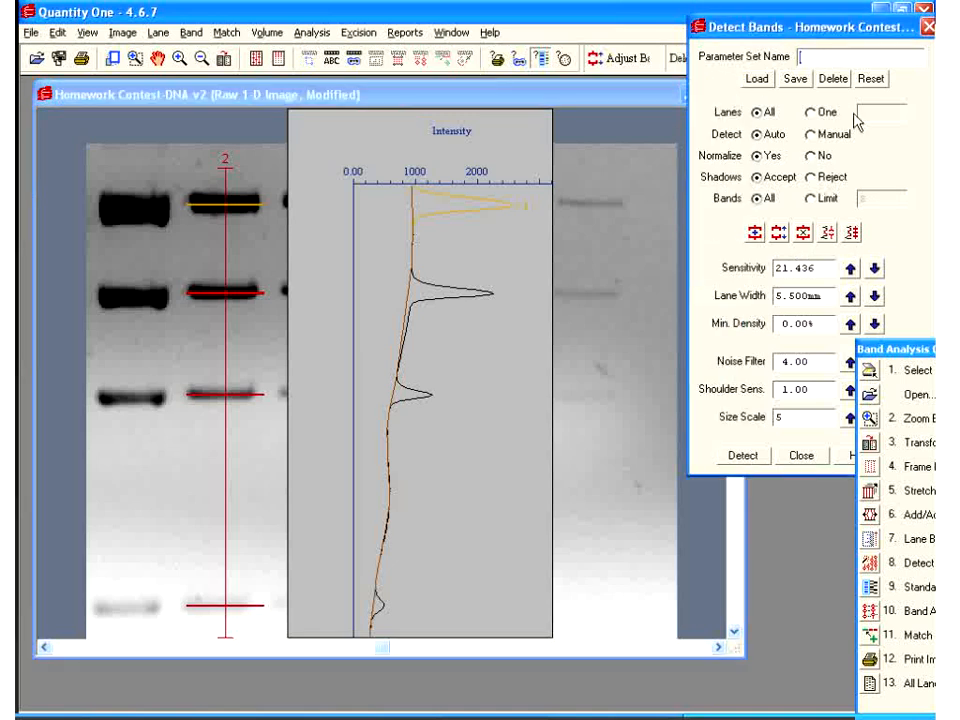
pyautogui.click(797, 462)
pyautogui.moveTo(912, 350); pyautogui.dragTo(796, 98)
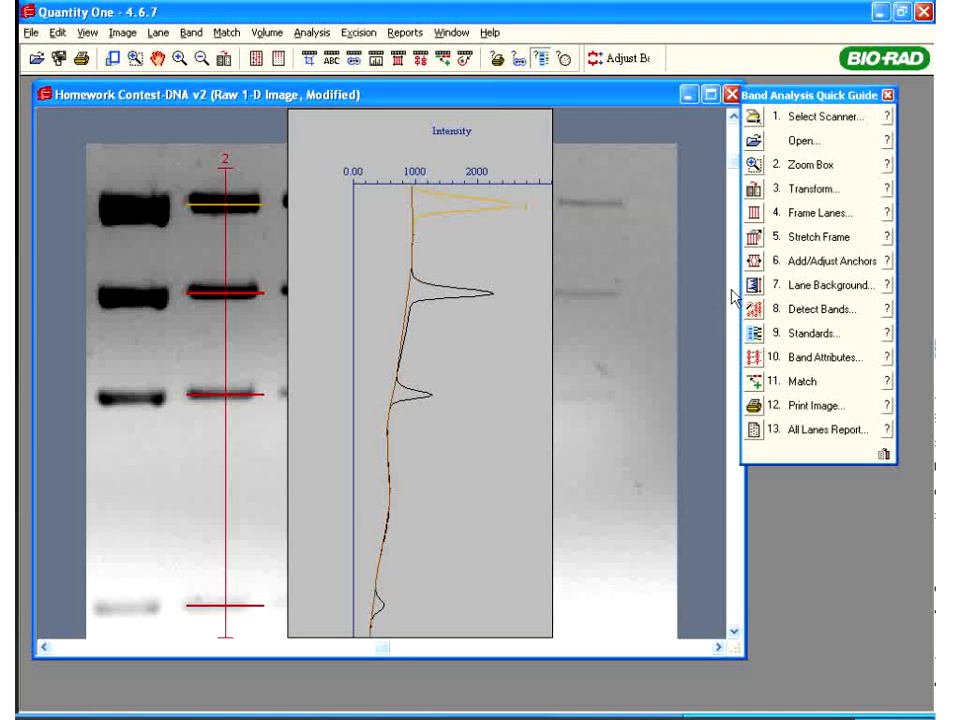
pyautogui.click(759, 336)
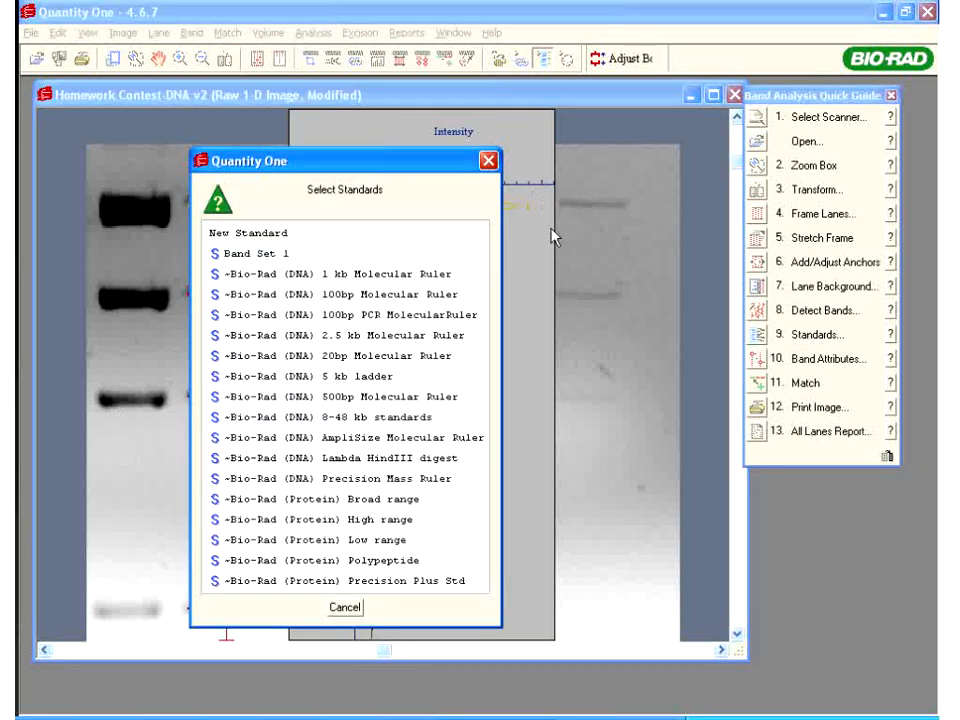
pyautogui.click(311, 233)
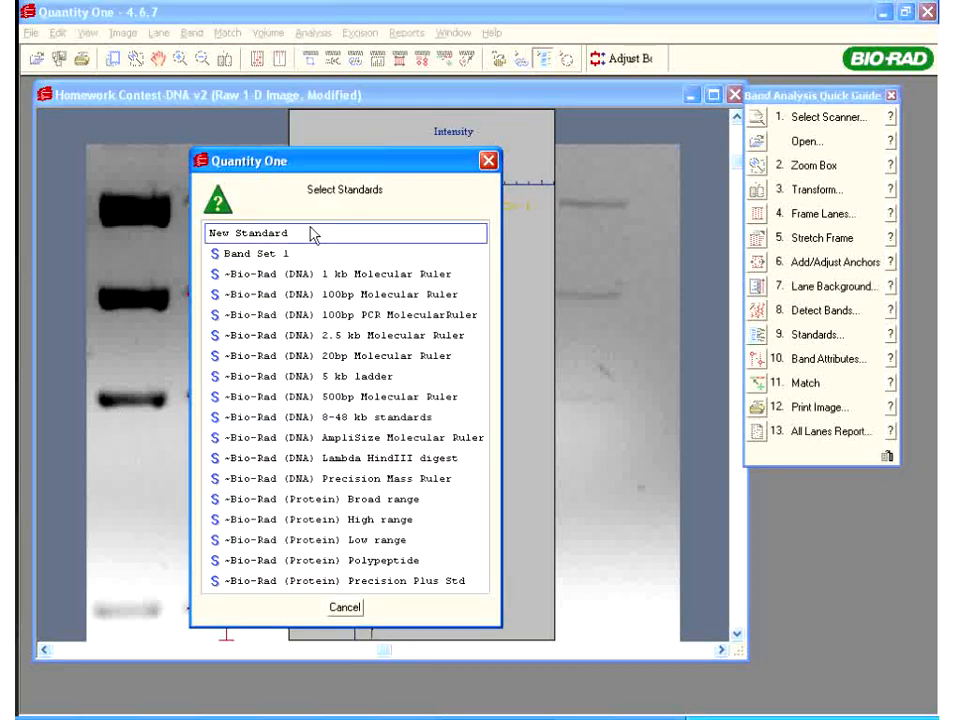
pyautogui.click(299, 254)
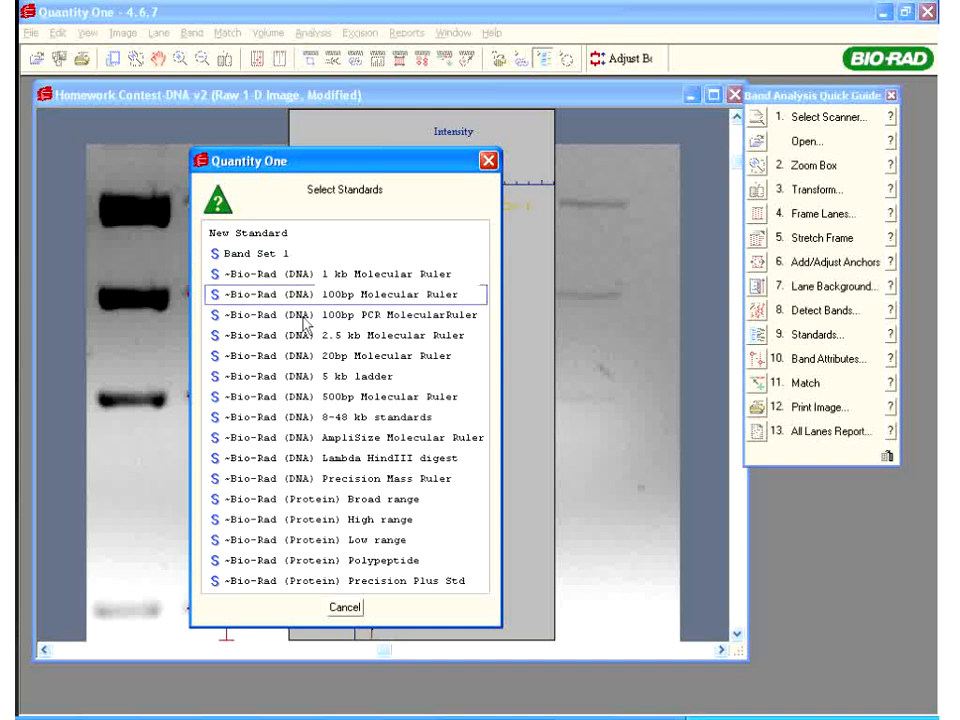
pyautogui.click(299, 240)
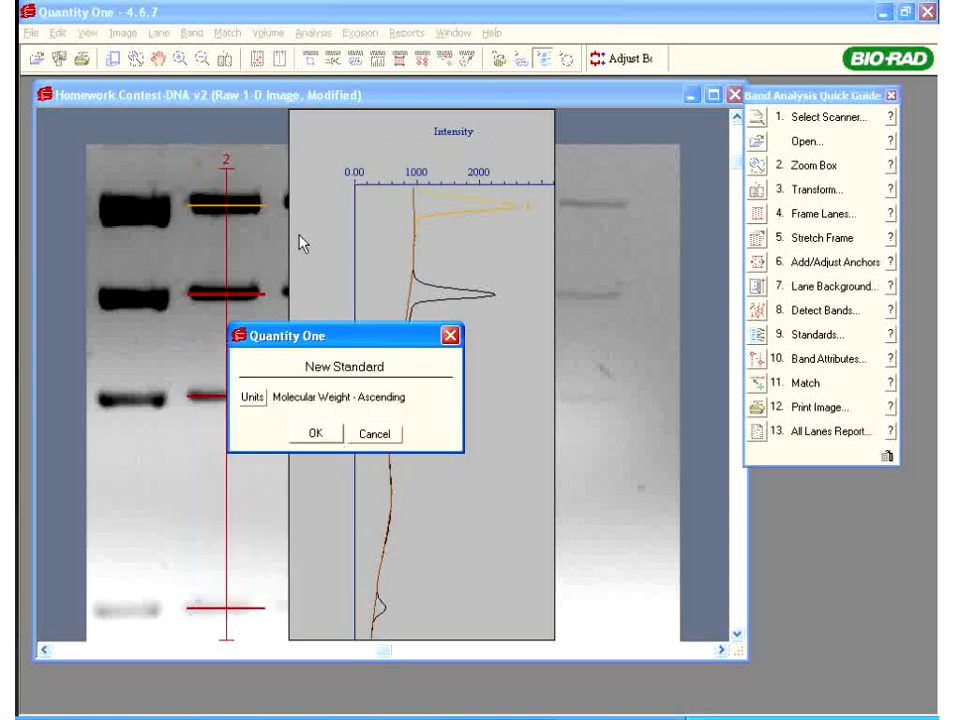
pyautogui.click(252, 399)
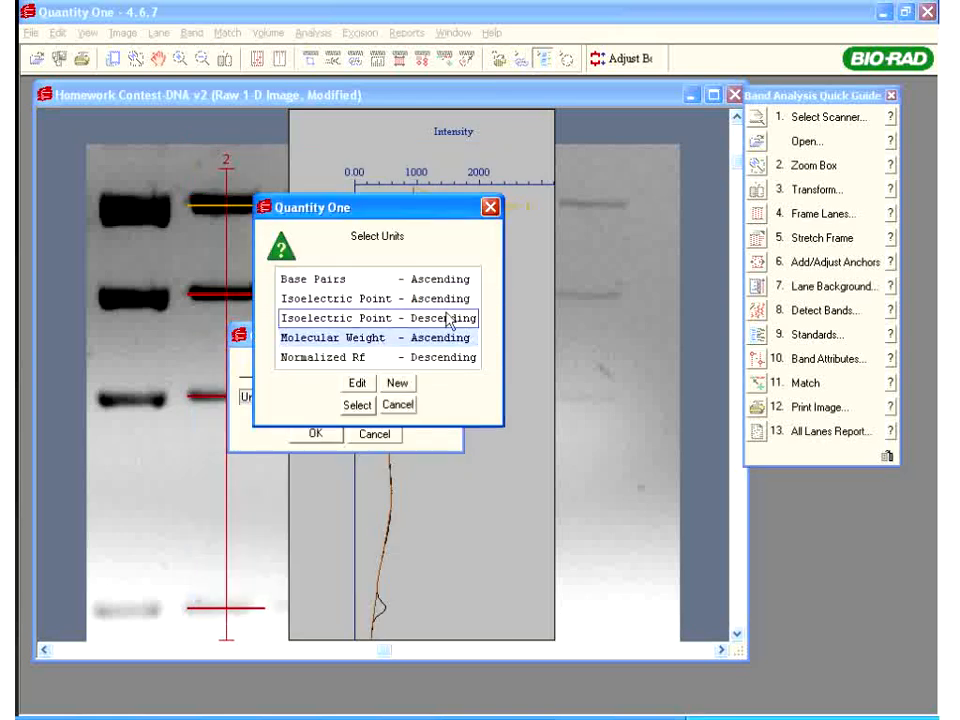
pyautogui.click(374, 341)
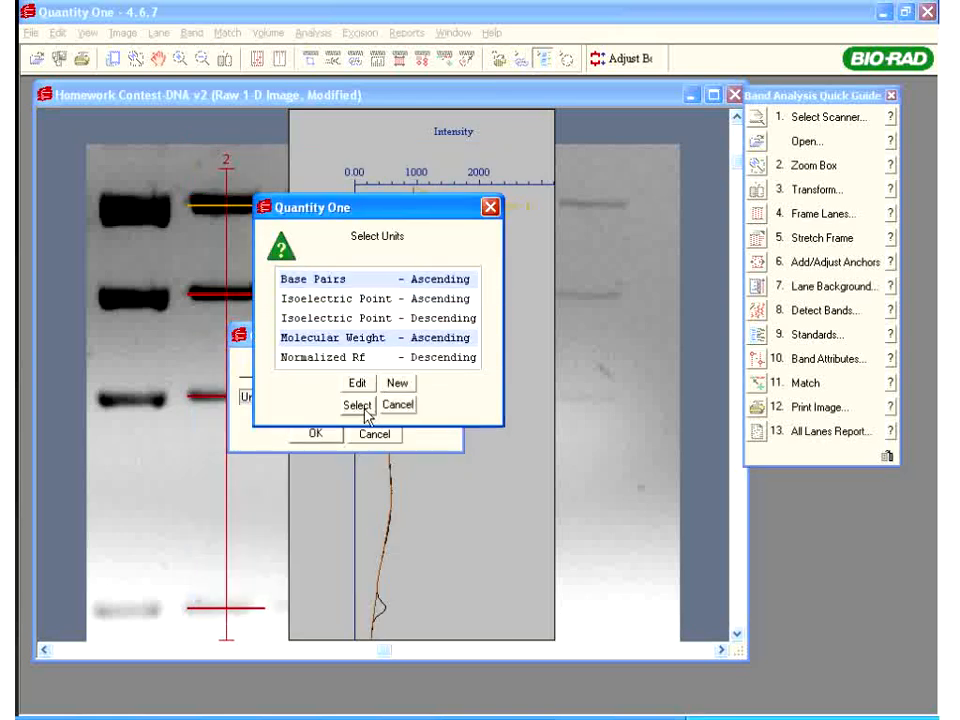
pyautogui.click(357, 405)
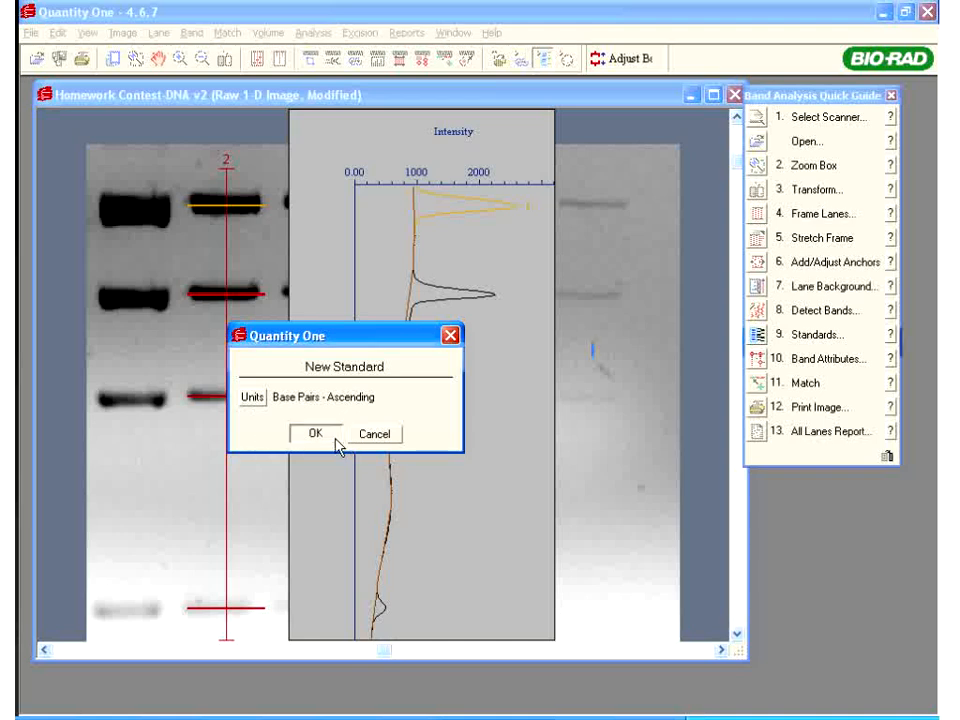
pyautogui.click(322, 433)
pyautogui.moveTo(710, 122); pyautogui.dragTo(435, 92)
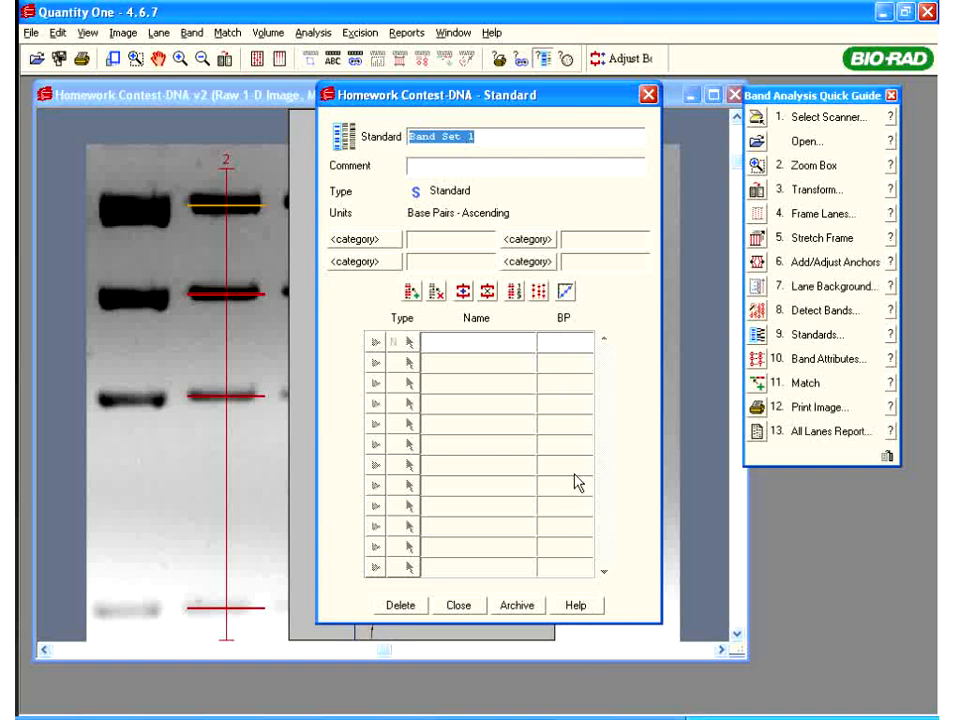
pyautogui.click(469, 606)
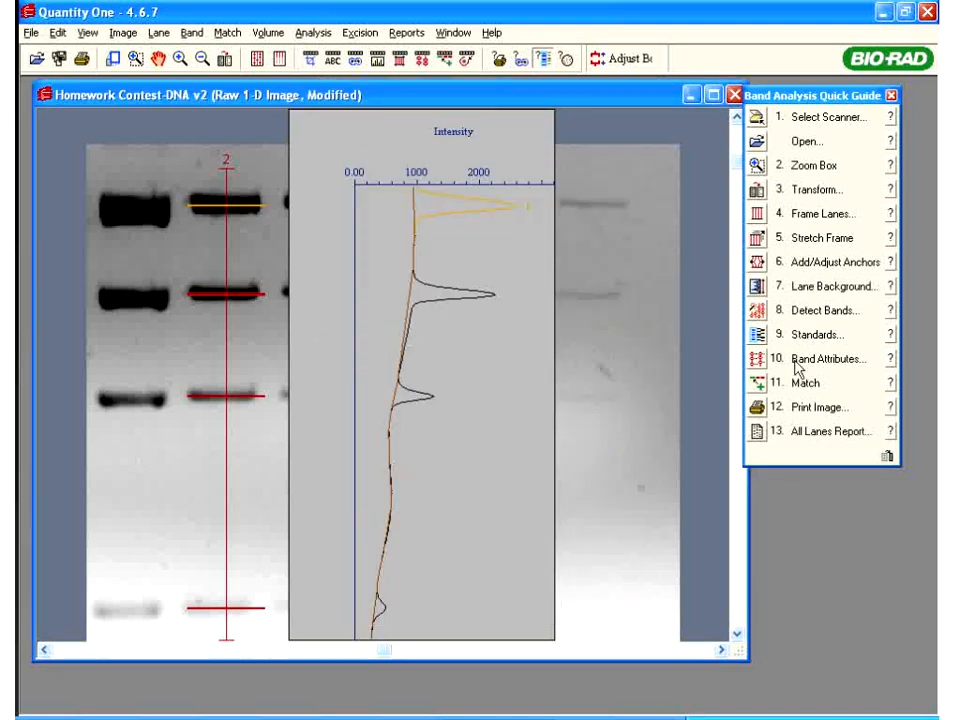
# Select the 100bp PCR MolecularRuler standard and display all six lanes and their bands on the gel
pyautogui.click(759, 339)
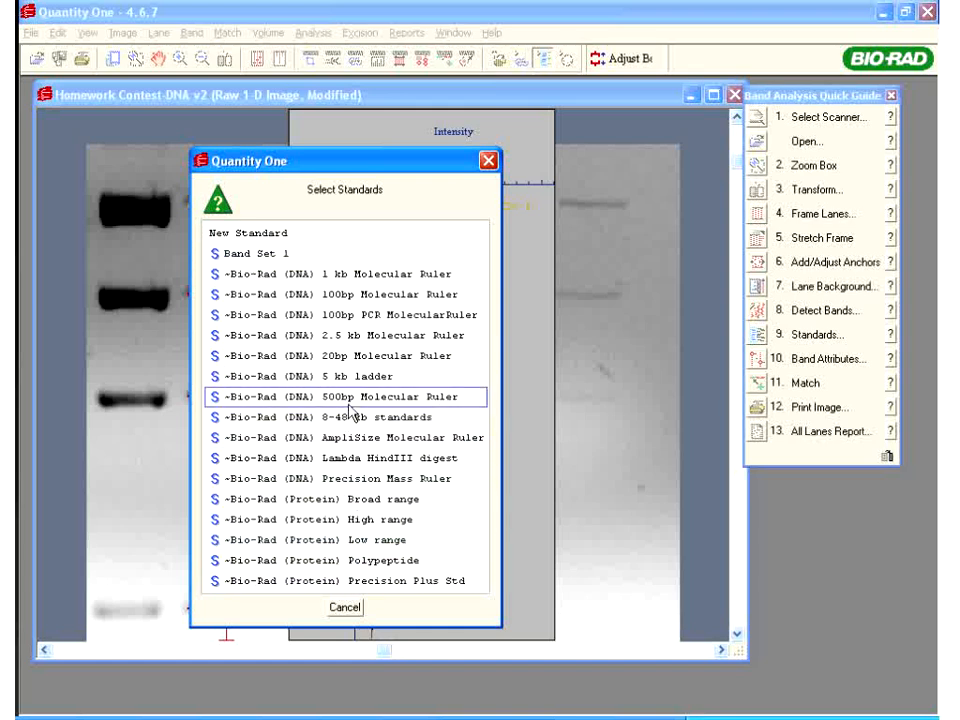
pyautogui.click(352, 316)
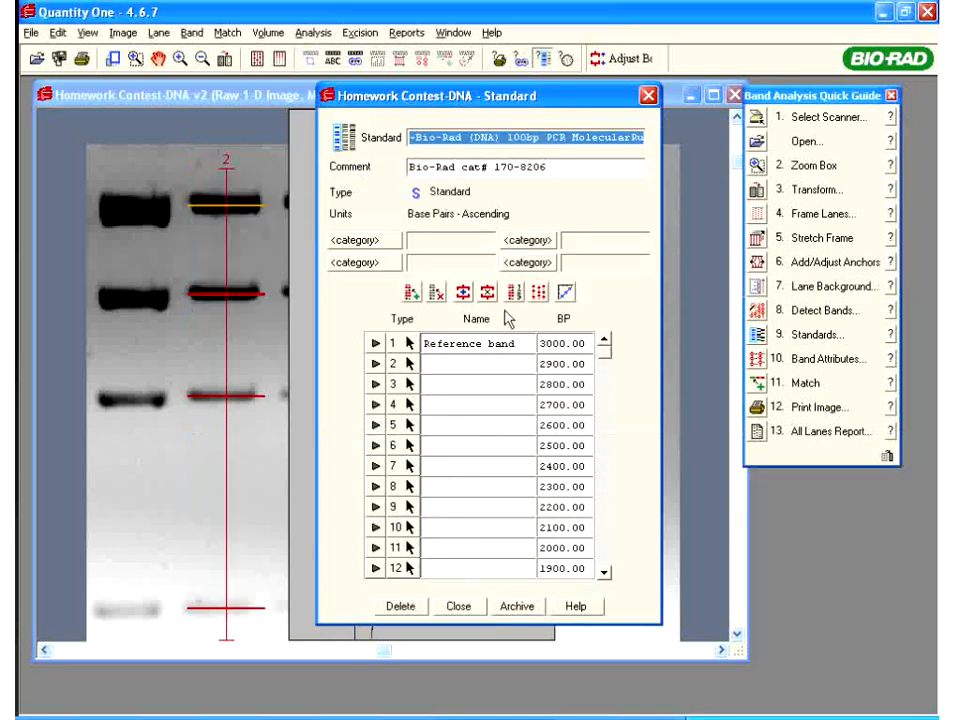
pyautogui.moveTo(522, 97); pyautogui.dragTo(578, 81)
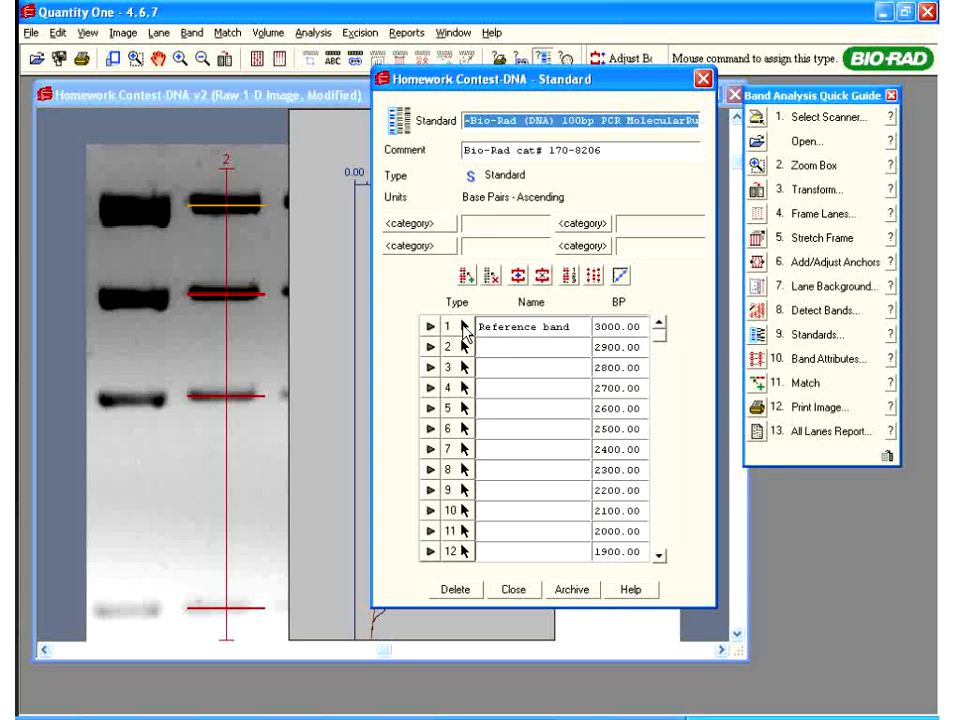
pyautogui.click(526, 591)
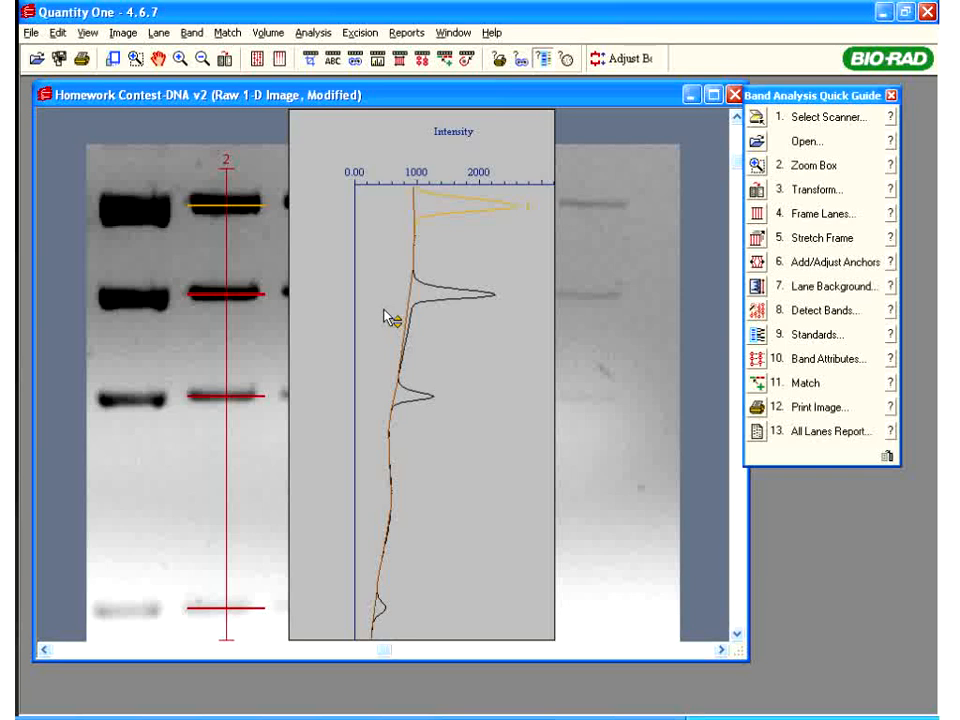
pyautogui.click(259, 62)
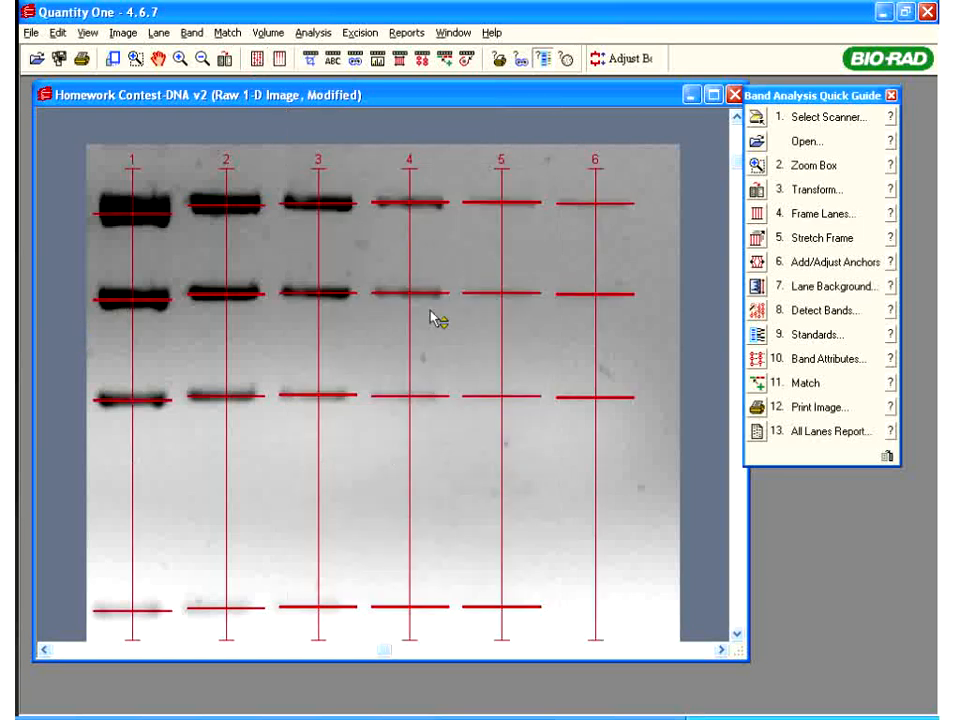
# Assign the 100bp PCR MolecularRuler standard to lane 1's four bands
pyautogui.click(760, 336)
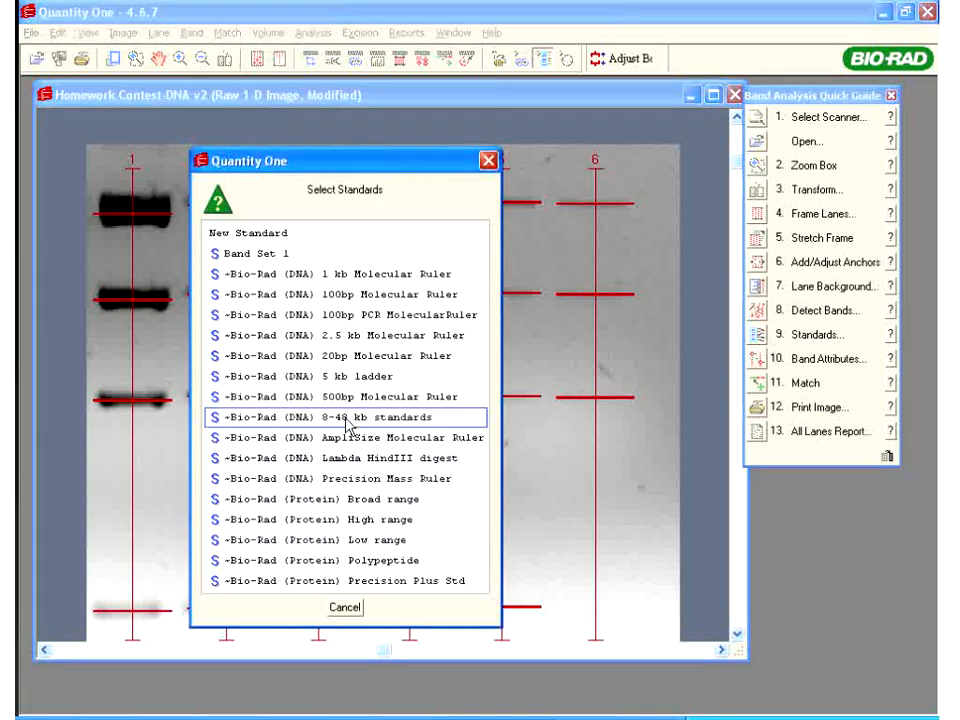
pyautogui.click(256, 316)
pyautogui.moveTo(558, 100); pyautogui.dragTo(626, 92)
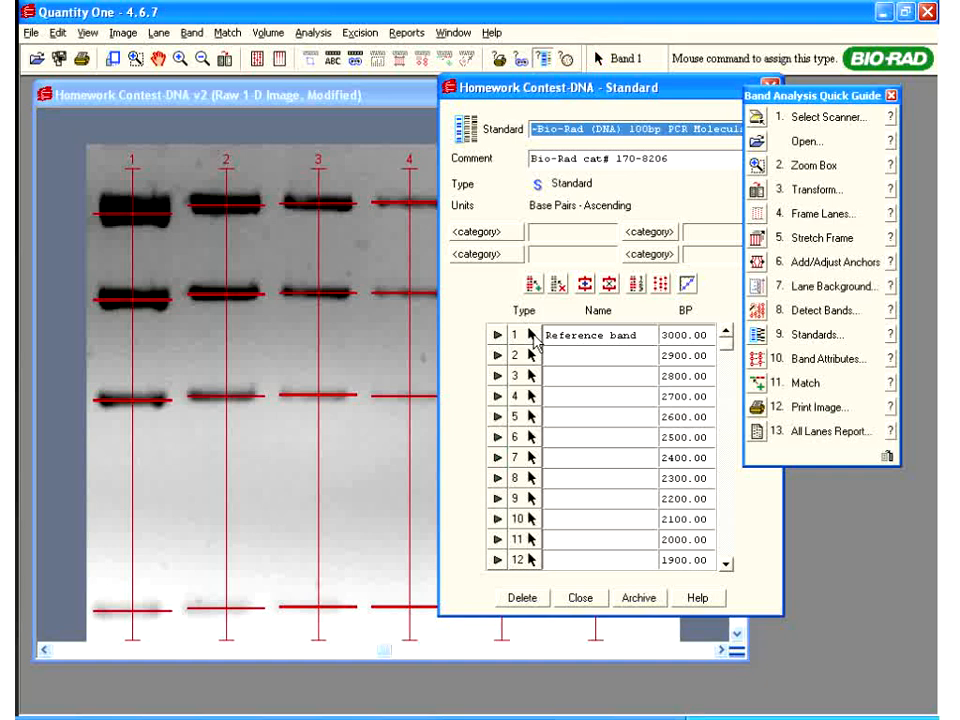
pyautogui.click(138, 218)
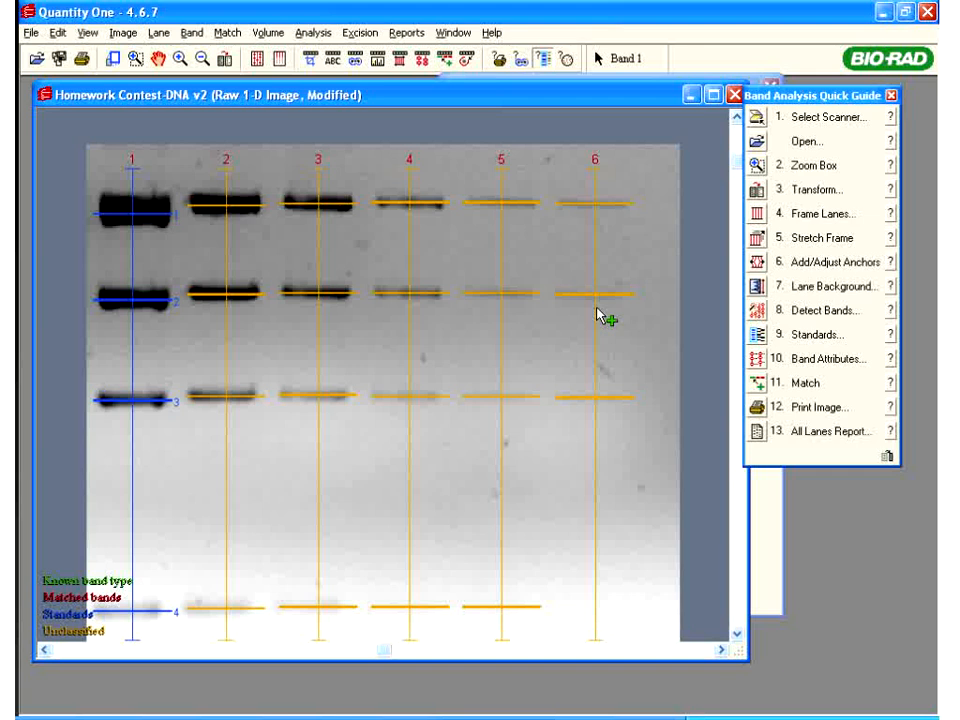
# Switch the band labels to Base Pairs, showing sizes like 2700.00 and 2800.00 in lane 1
pyautogui.click(758, 360)
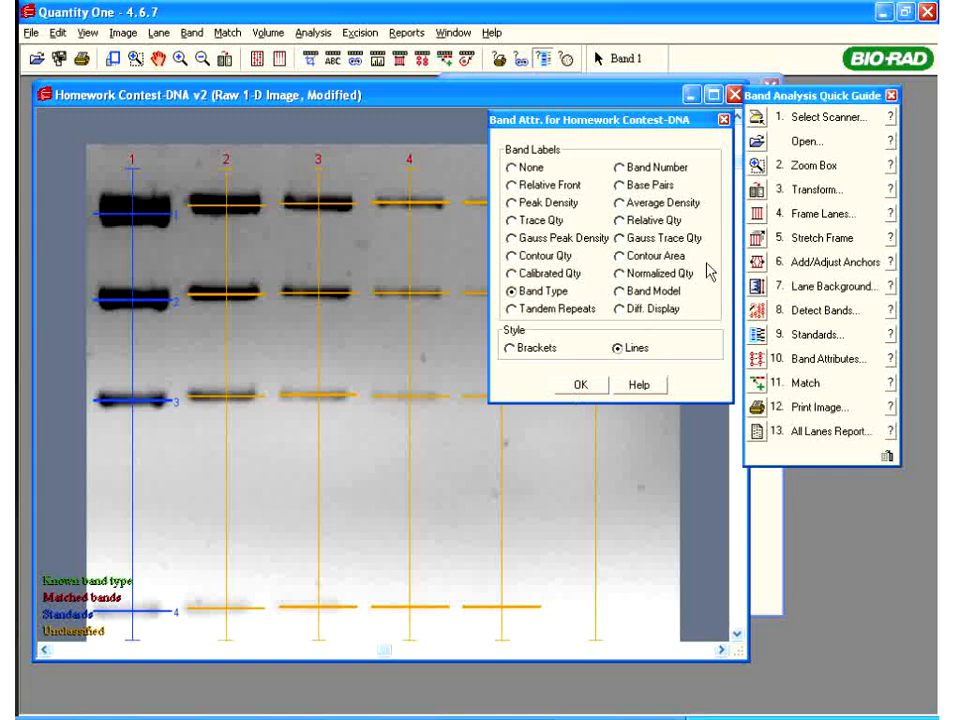
pyautogui.click(619, 186)
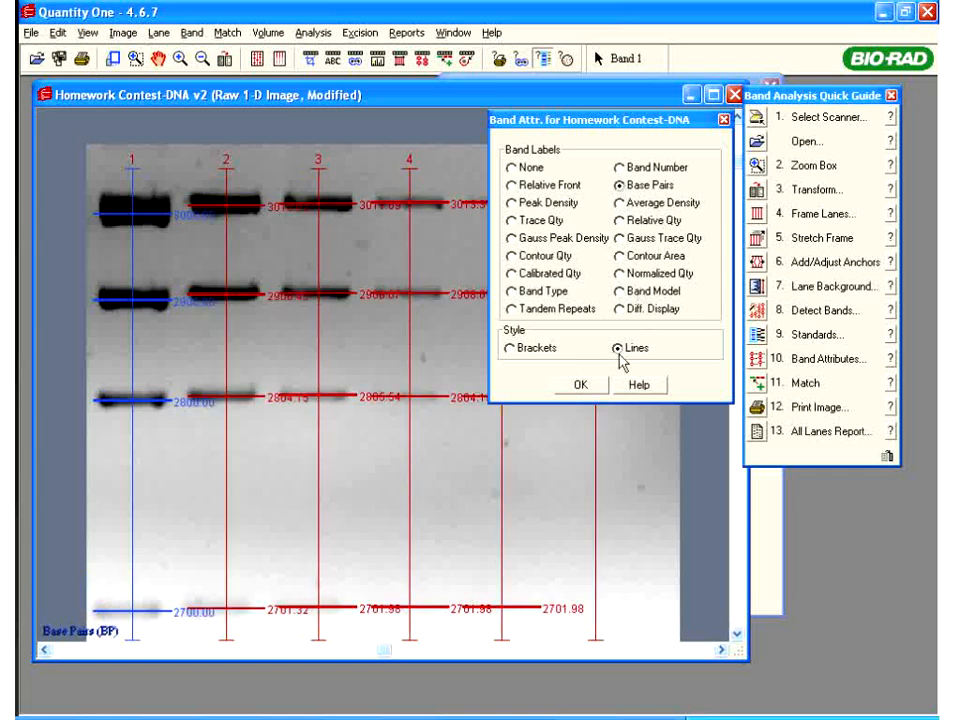
pyautogui.moveTo(570, 123); pyautogui.dragTo(899, 232)
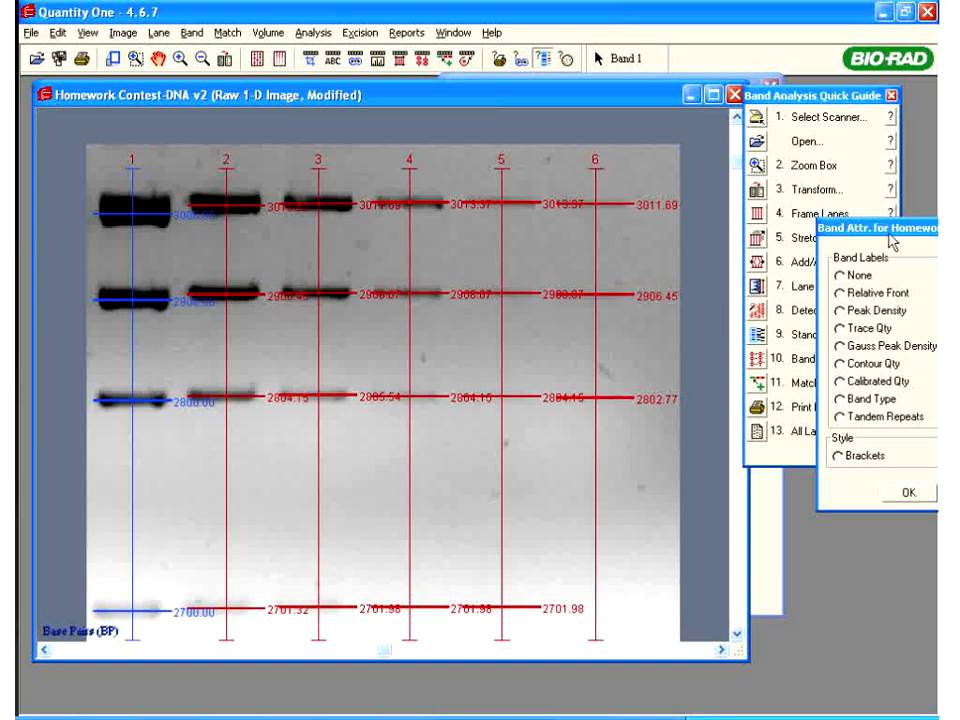
pyautogui.moveTo(890, 226)
pyautogui.mouseDown()
pyautogui.moveTo(829, 245)
pyautogui.moveTo(740, 215)
pyautogui.moveTo(778, 270)
pyautogui.moveTo(697, 266)
pyautogui.moveTo(674, 284)
pyautogui.mouseUp()
pyautogui.click(748, 535)
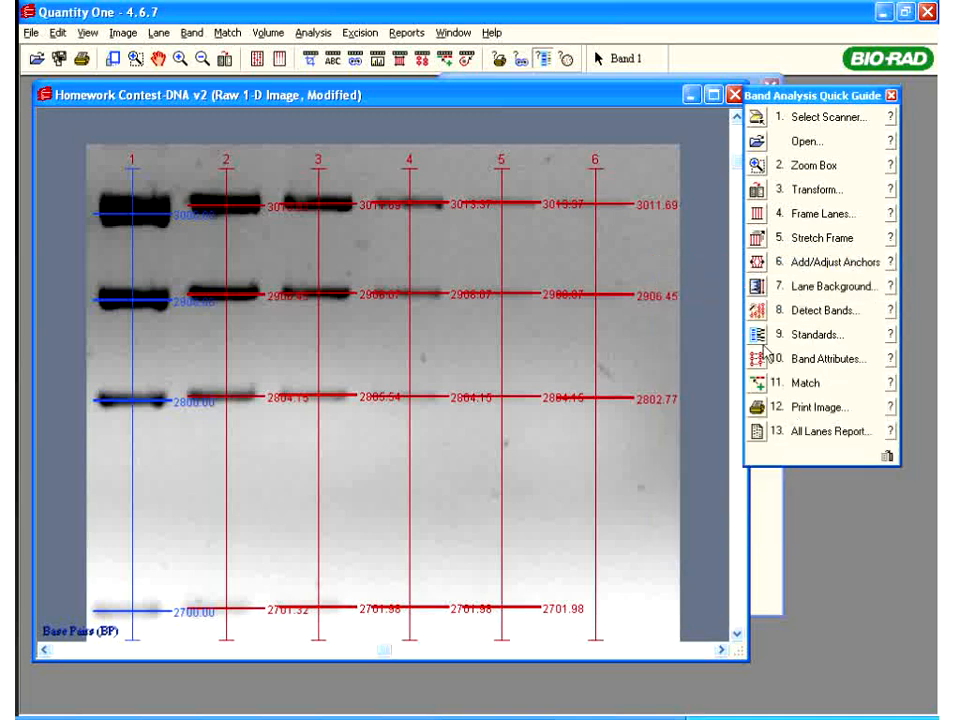
# Apply the 100bp PCR MolecularRuler standard to lane 4 and close the Standards window
pyautogui.click(758, 336)
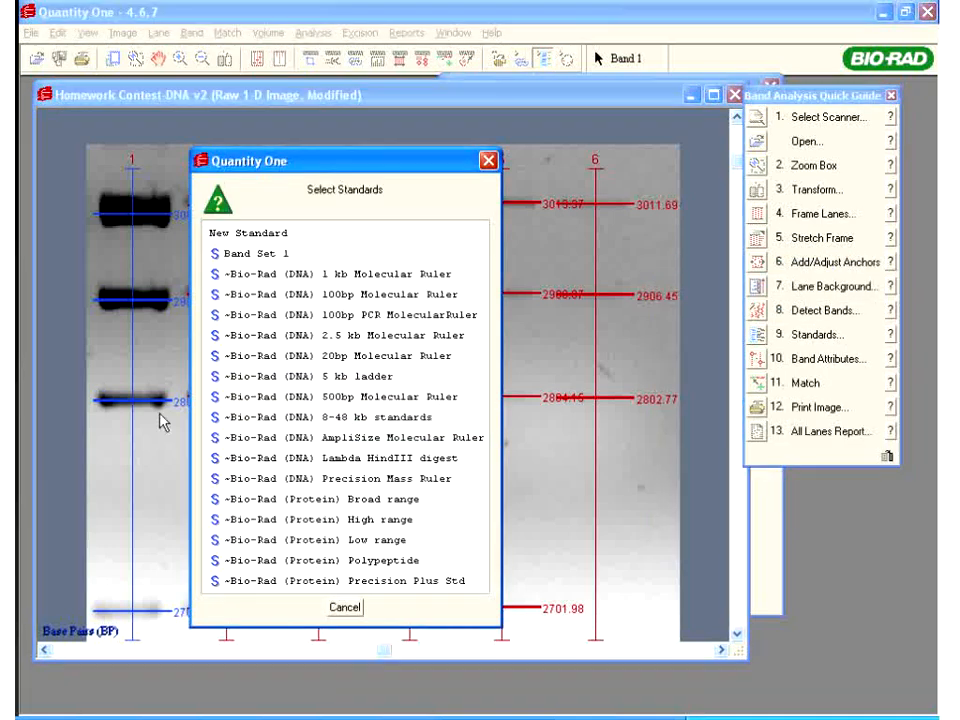
pyautogui.moveTo(398, 186); pyautogui.dragTo(820, 136)
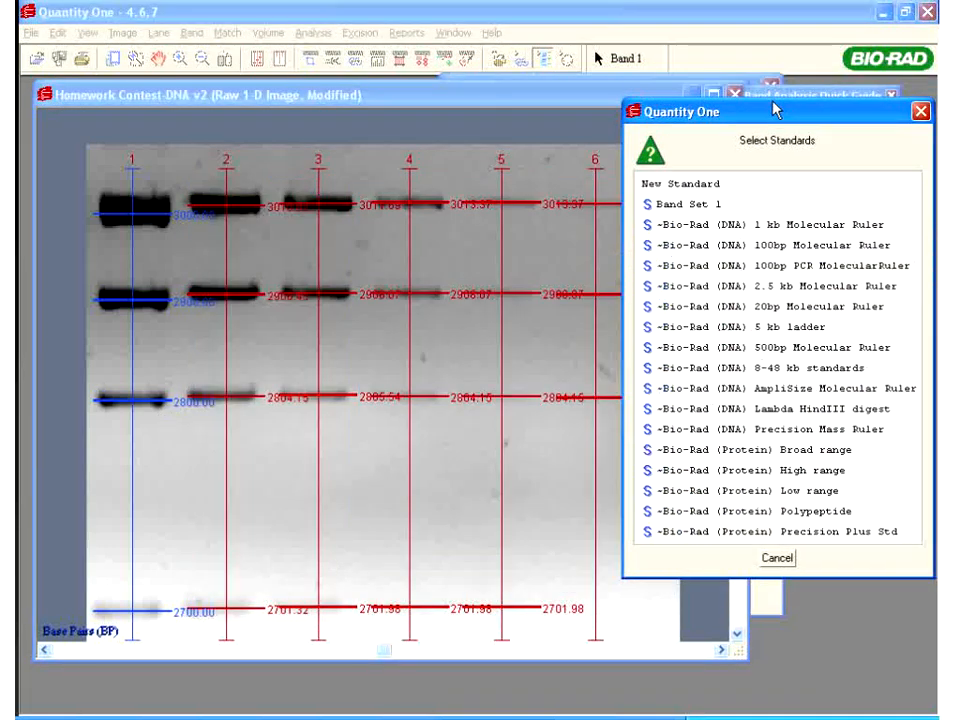
pyautogui.click(718, 268)
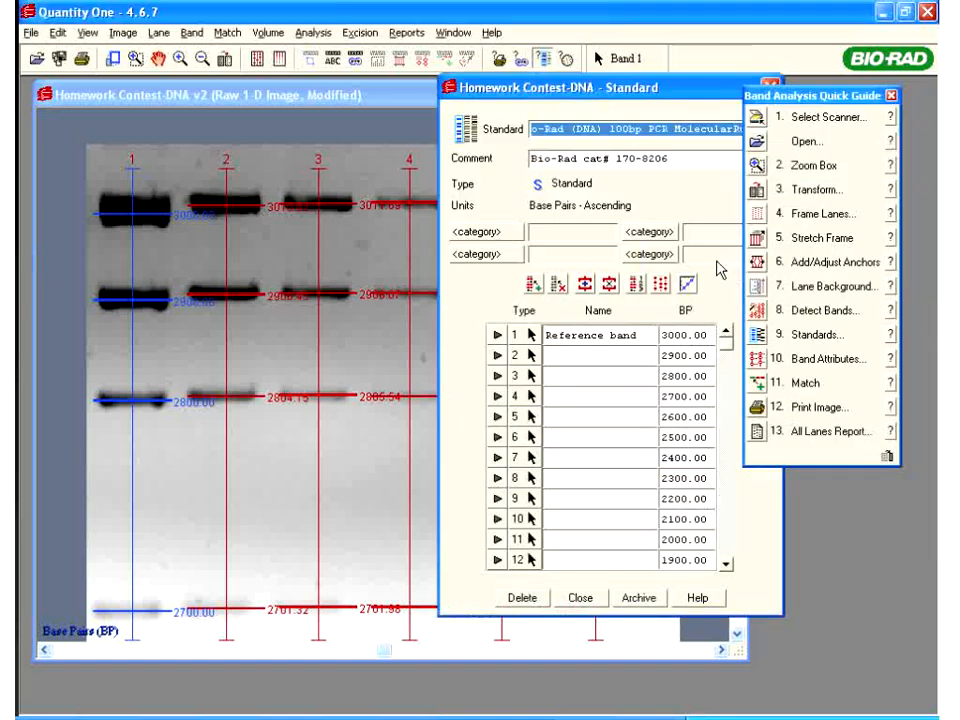
pyautogui.moveTo(670, 103); pyautogui.dragTo(813, 264)
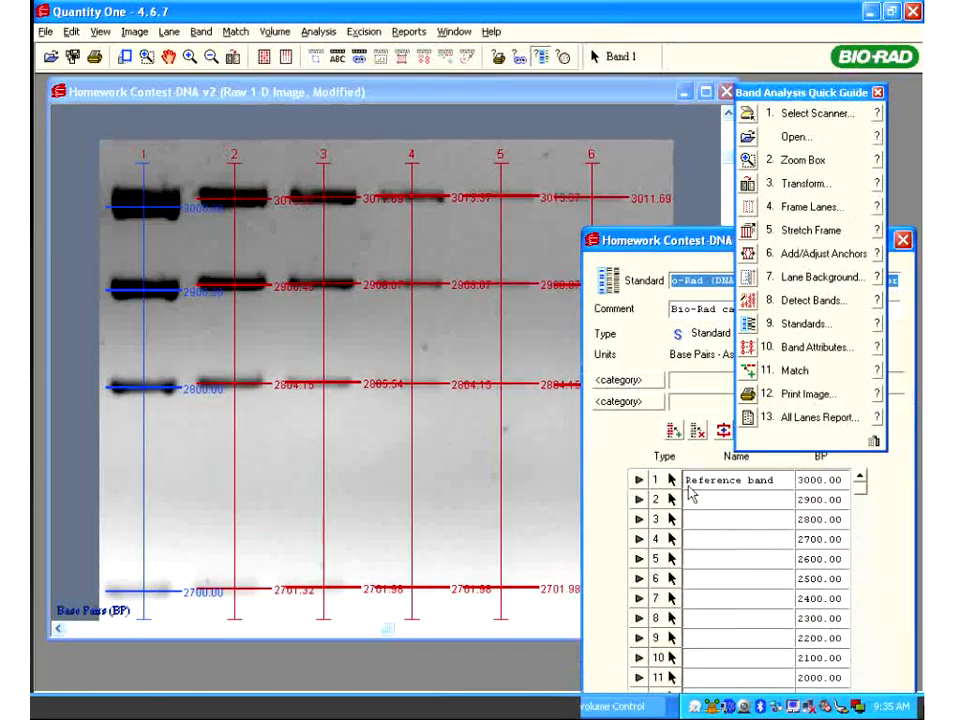
pyautogui.click(672, 483)
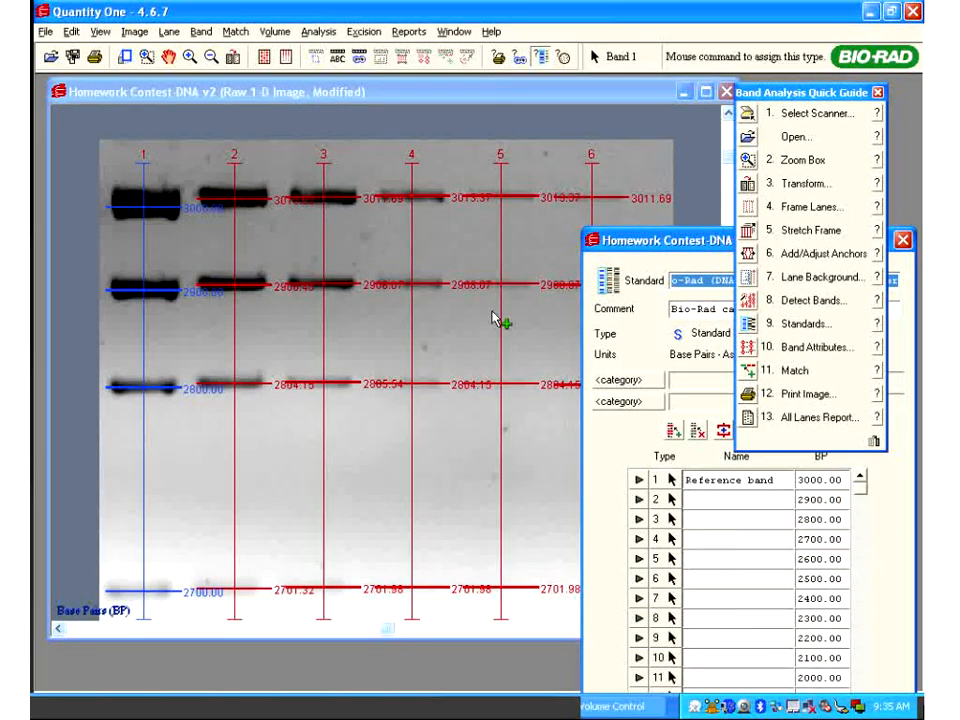
pyautogui.click(420, 205)
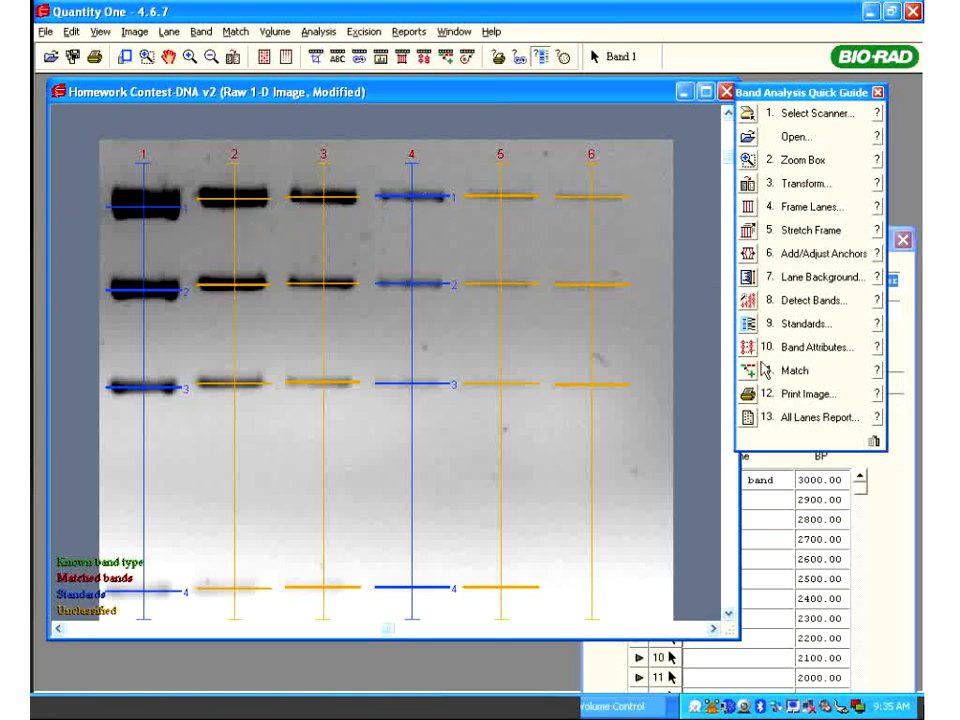
pyautogui.click(836, 525)
pyautogui.moveTo(716, 255); pyautogui.dragTo(652, 165)
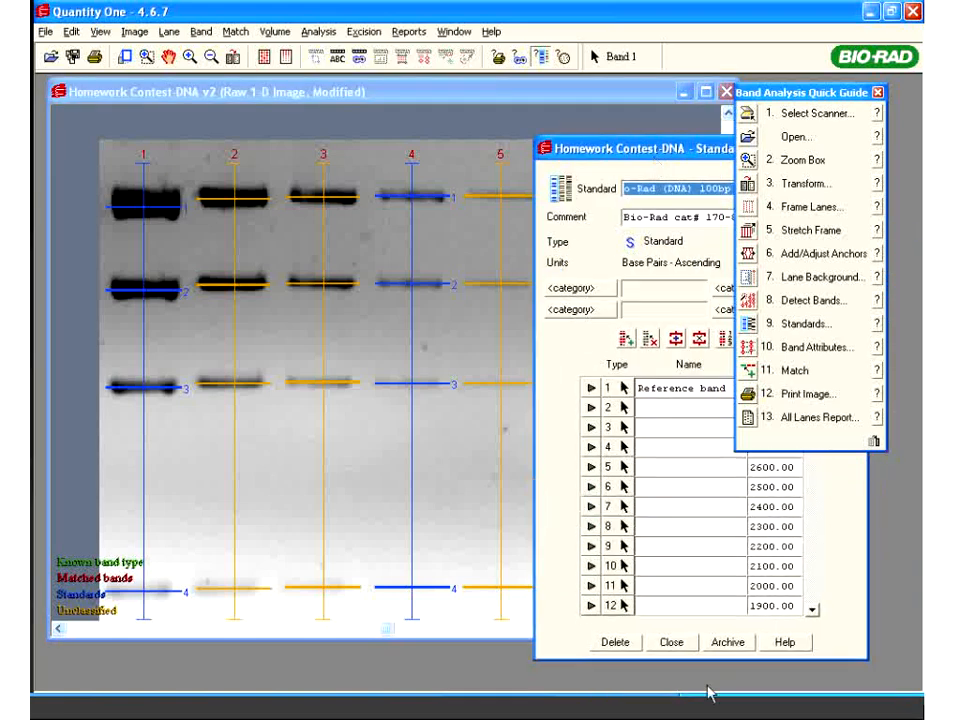
pyautogui.click(672, 642)
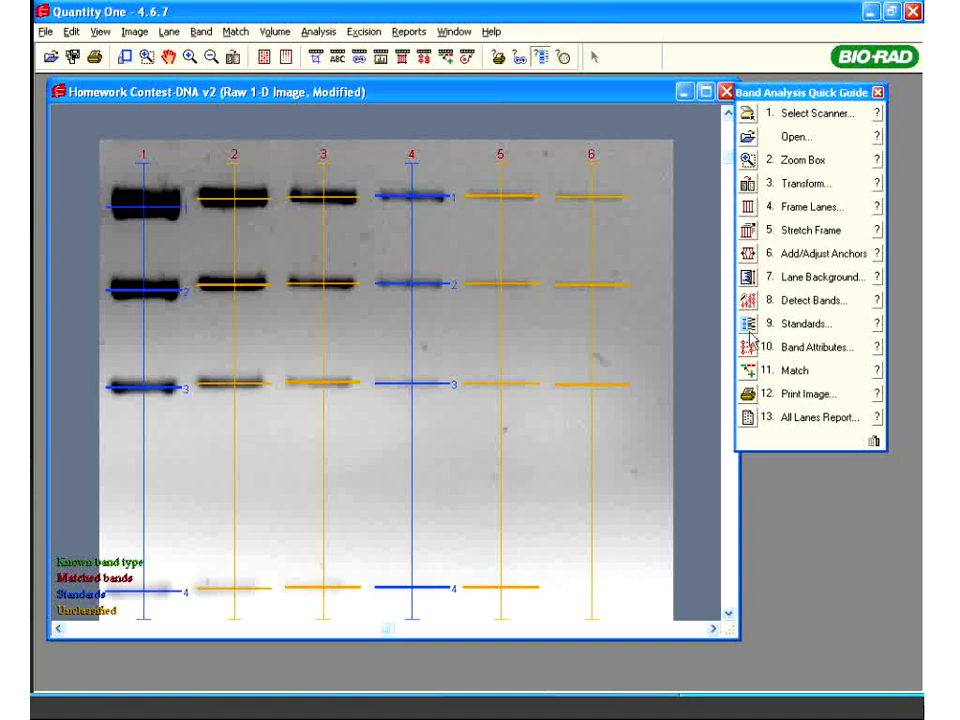
# Label the gel bands with base-pair sizes, e.g. 2998.41, 2898.61 and 2799.32 in lane 6
pyautogui.click(749, 350)
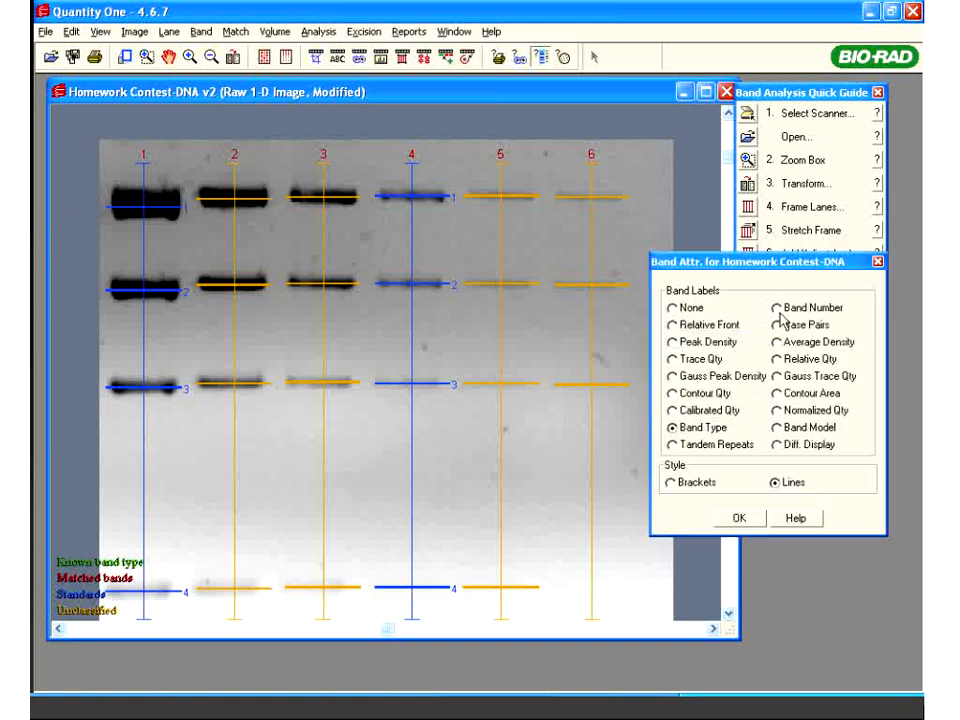
pyautogui.click(778, 323)
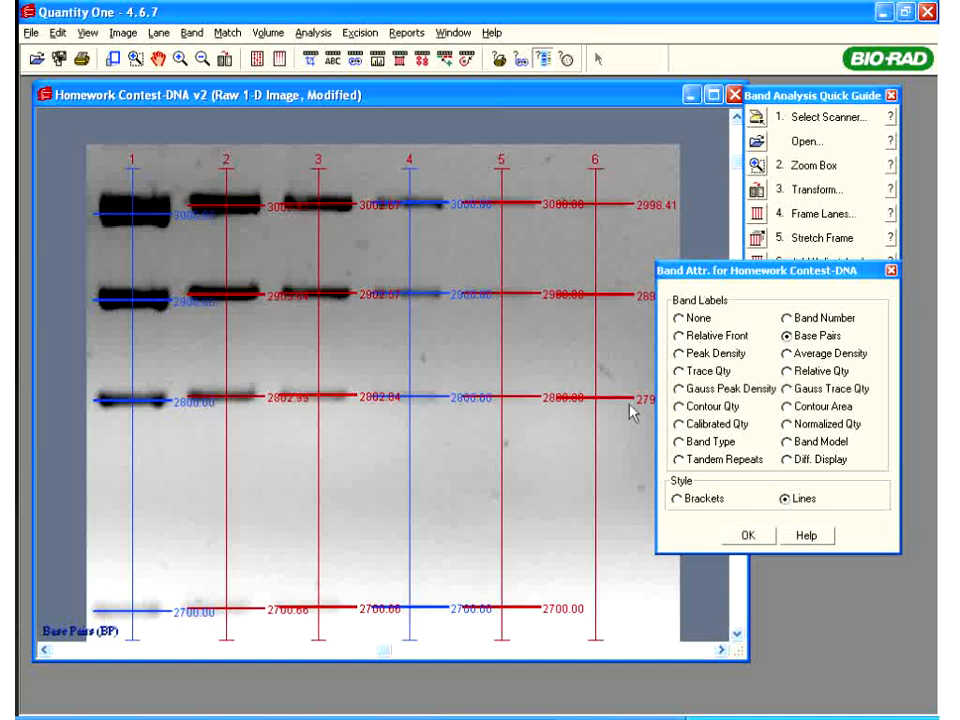
pyautogui.moveTo(752, 278); pyautogui.dragTo(815, 244)
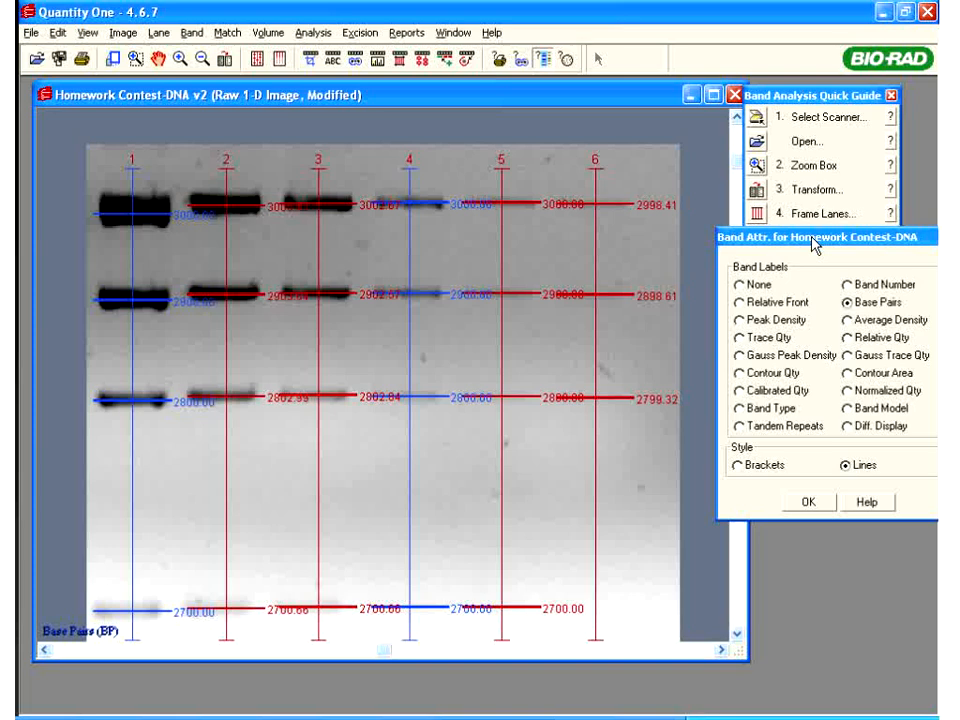
pyautogui.click(808, 501)
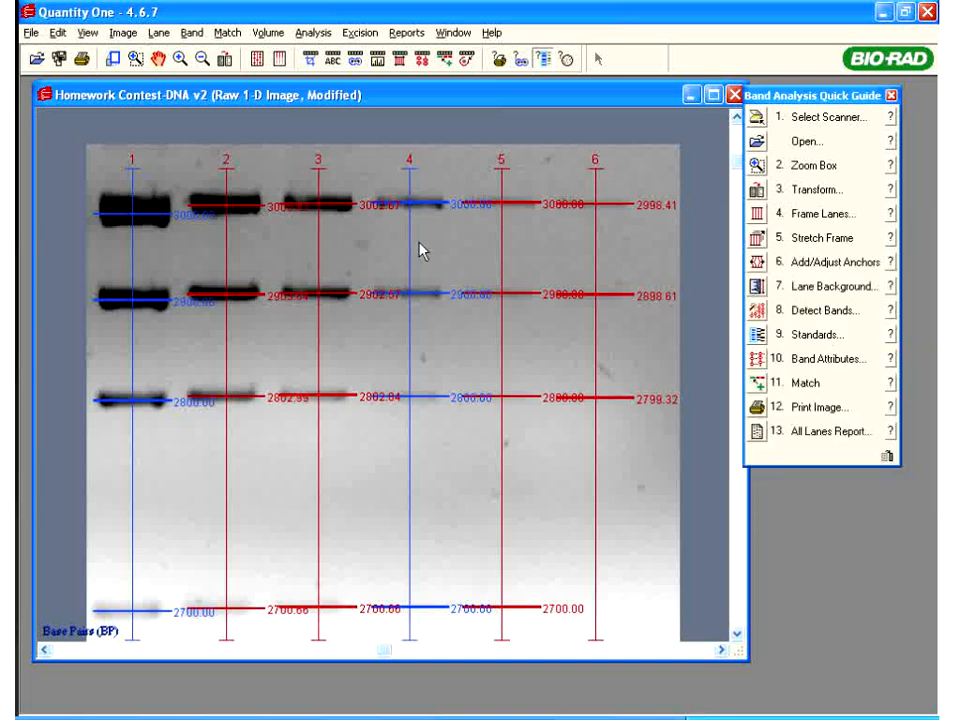
# Clear the 100bp PCR Molecular Ruler band calls from the lanes and close the Standards window
pyautogui.click(765, 343)
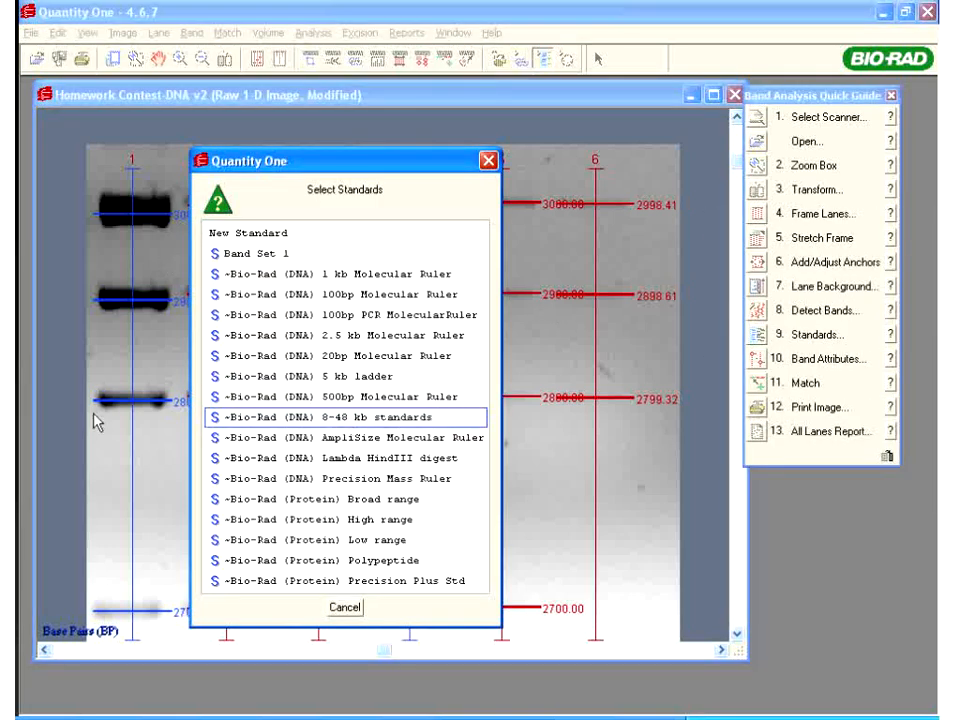
pyautogui.click(295, 316)
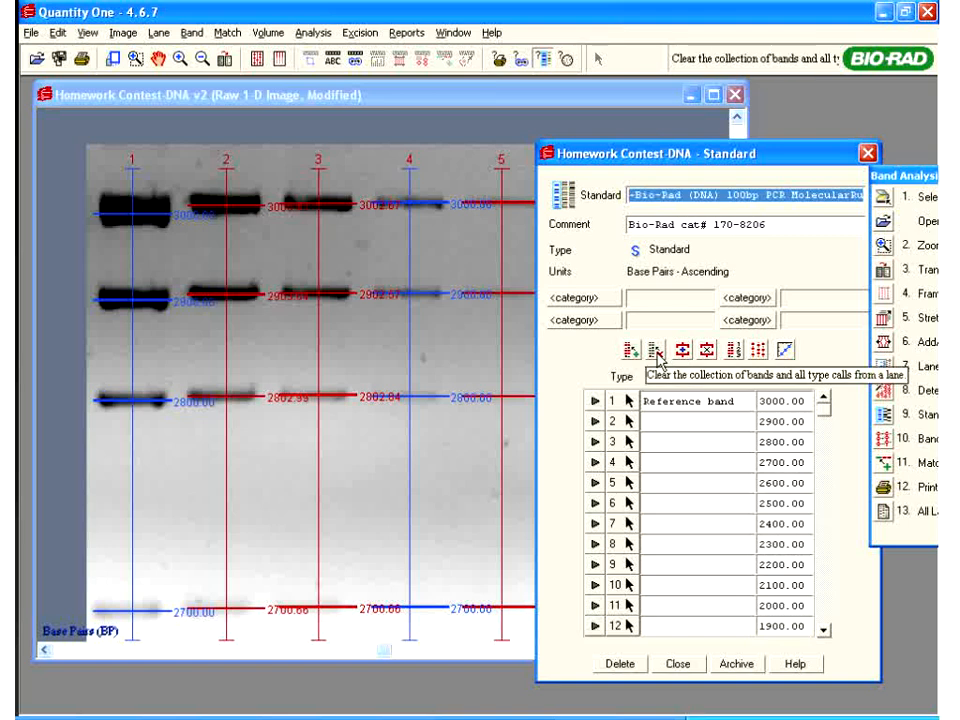
pyautogui.click(656, 352)
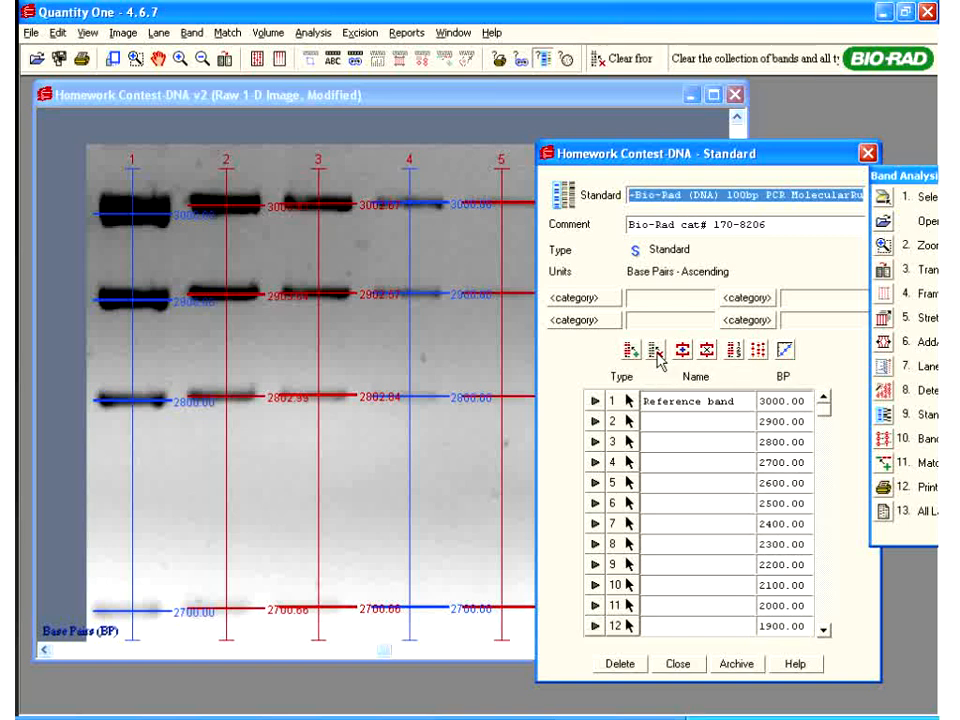
pyautogui.click(439, 214)
pyautogui.click(157, 217)
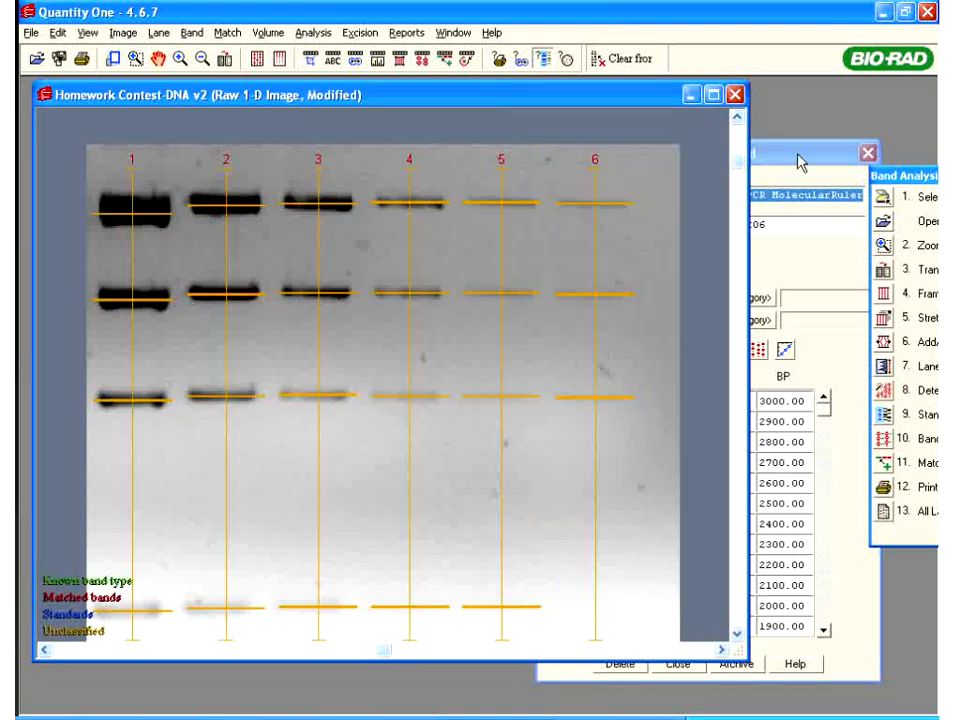
pyautogui.moveTo(800, 163); pyautogui.dragTo(740, 124)
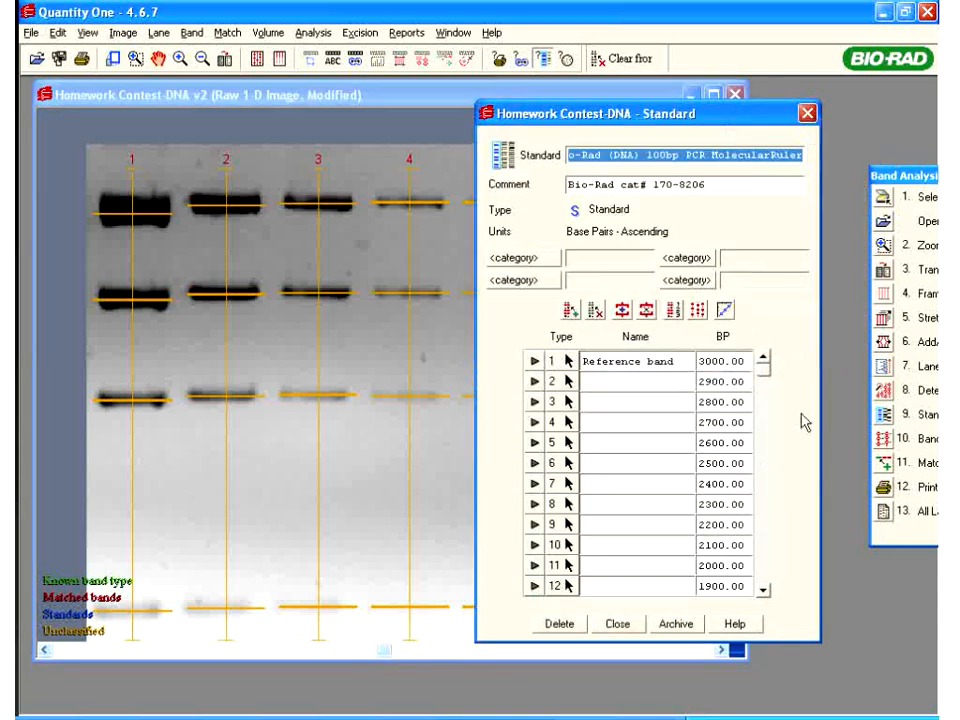
pyautogui.click(618, 625)
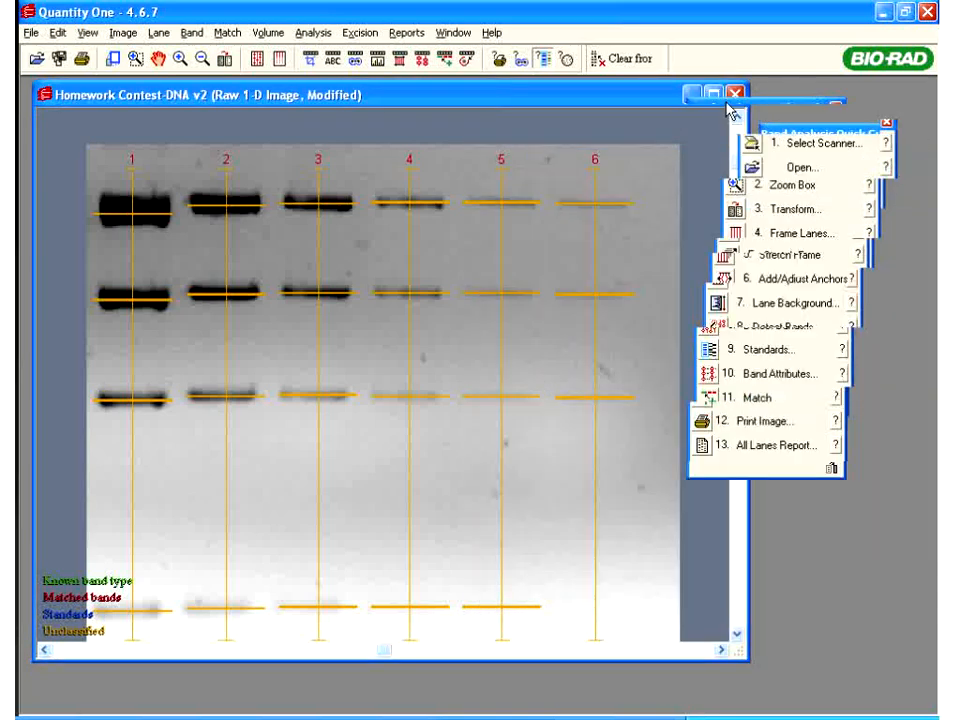
pyautogui.moveTo(760, 107); pyautogui.dragTo(825, 81)
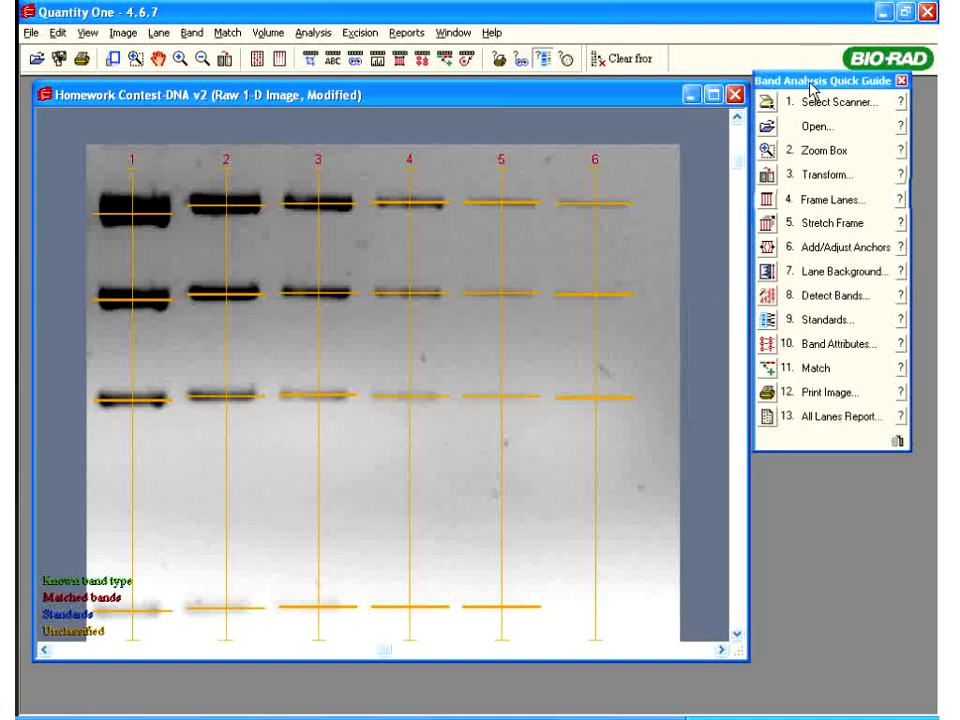
# Read the Trace Qty definition in the band label help, then choose Trace Qty labels
pyautogui.click(766, 344)
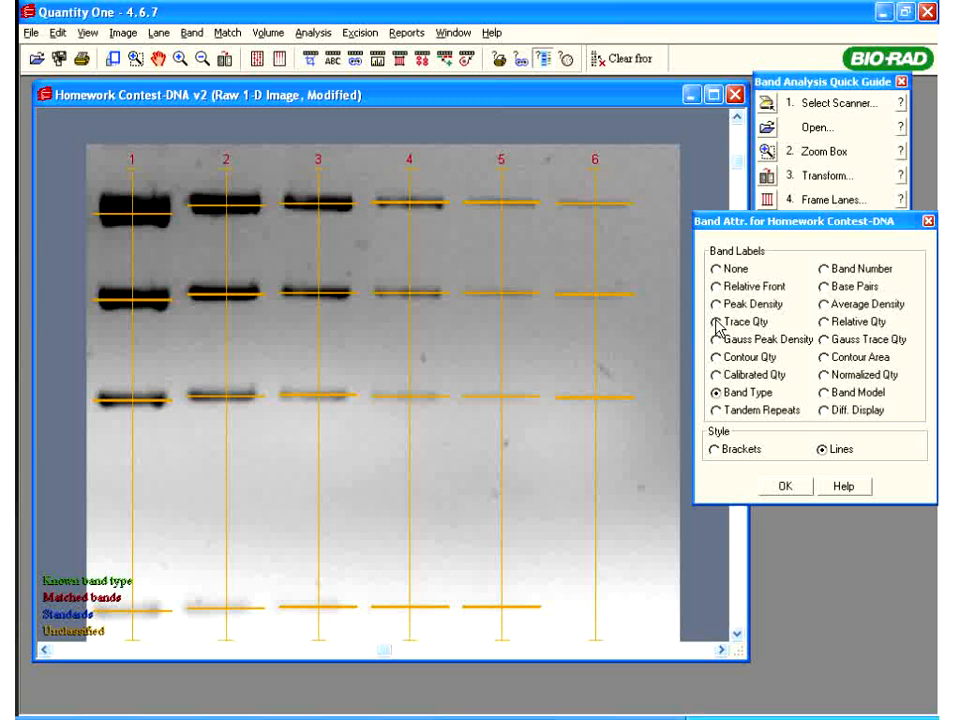
pyautogui.click(837, 490)
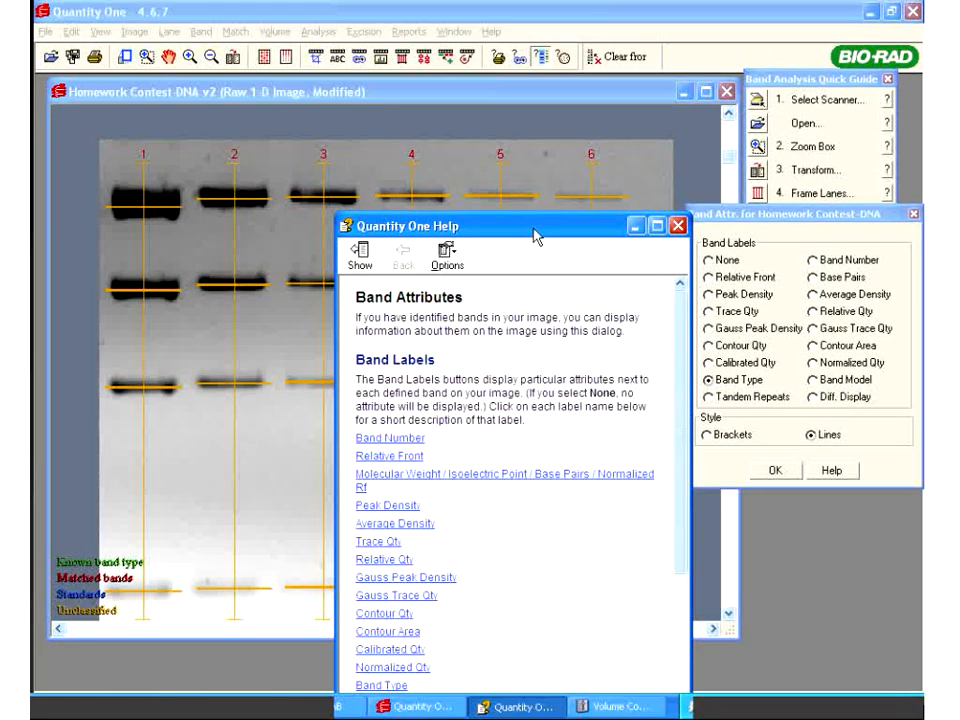
pyautogui.moveTo(535, 235); pyautogui.dragTo(490, 101)
pyautogui.click(333, 408)
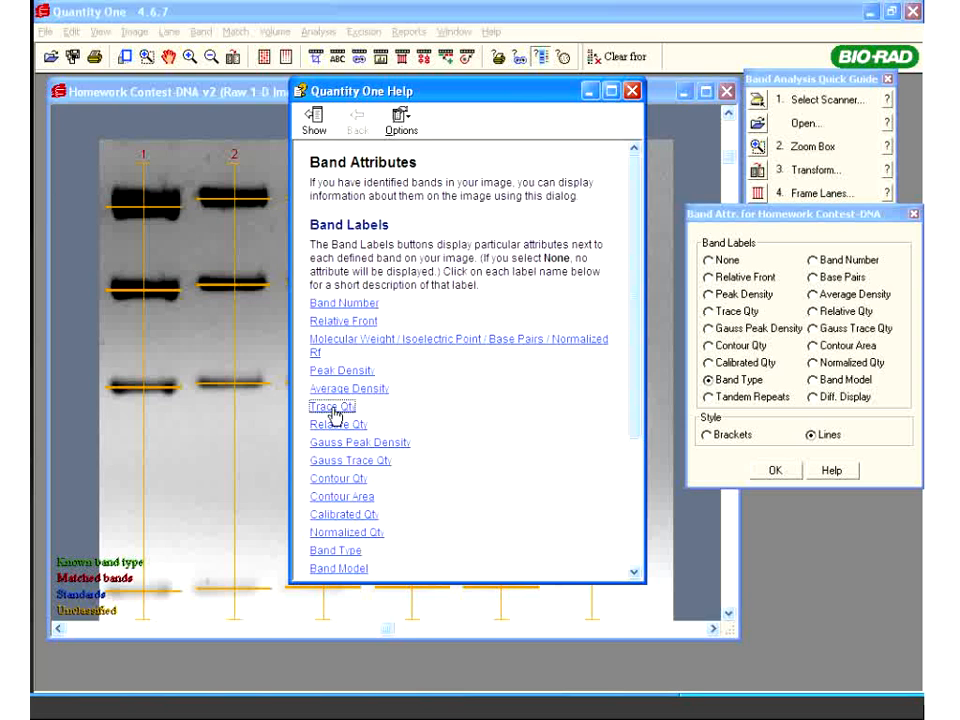
pyautogui.moveTo(444, 336); pyautogui.dragTo(48, 500)
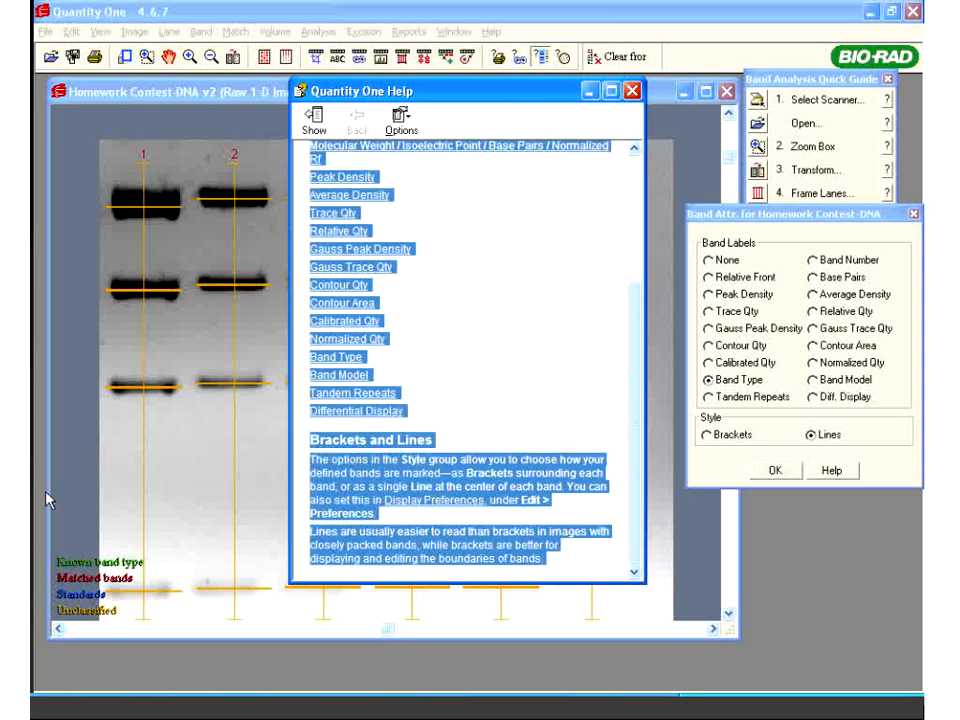
pyautogui.moveTo(31, 508); pyautogui.dragTo(544, 405)
pyautogui.click(544, 405)
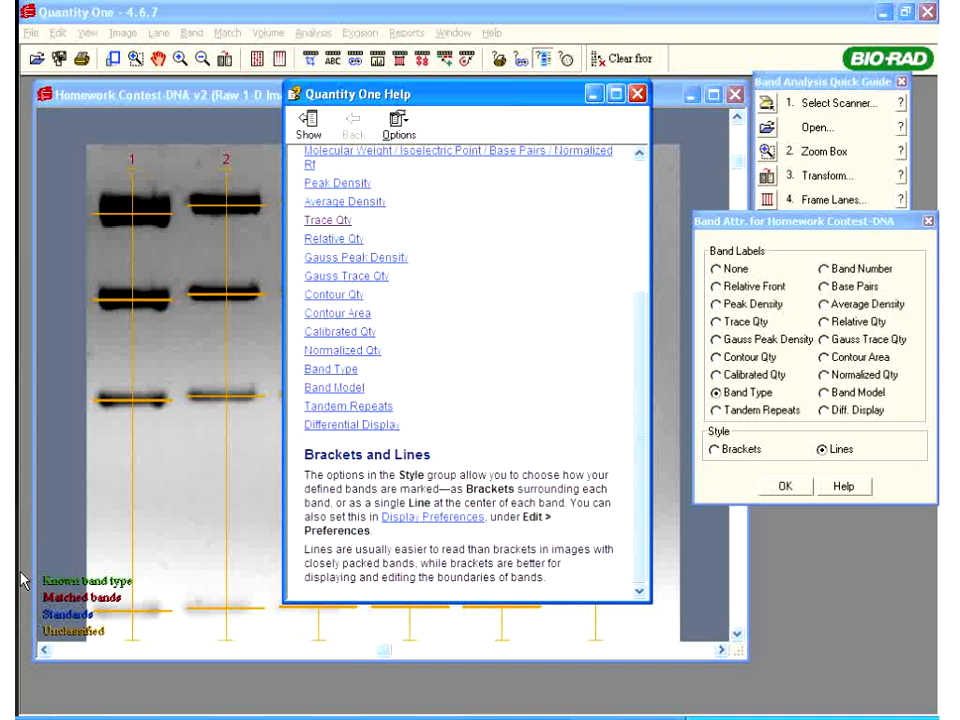
pyautogui.click(327, 222)
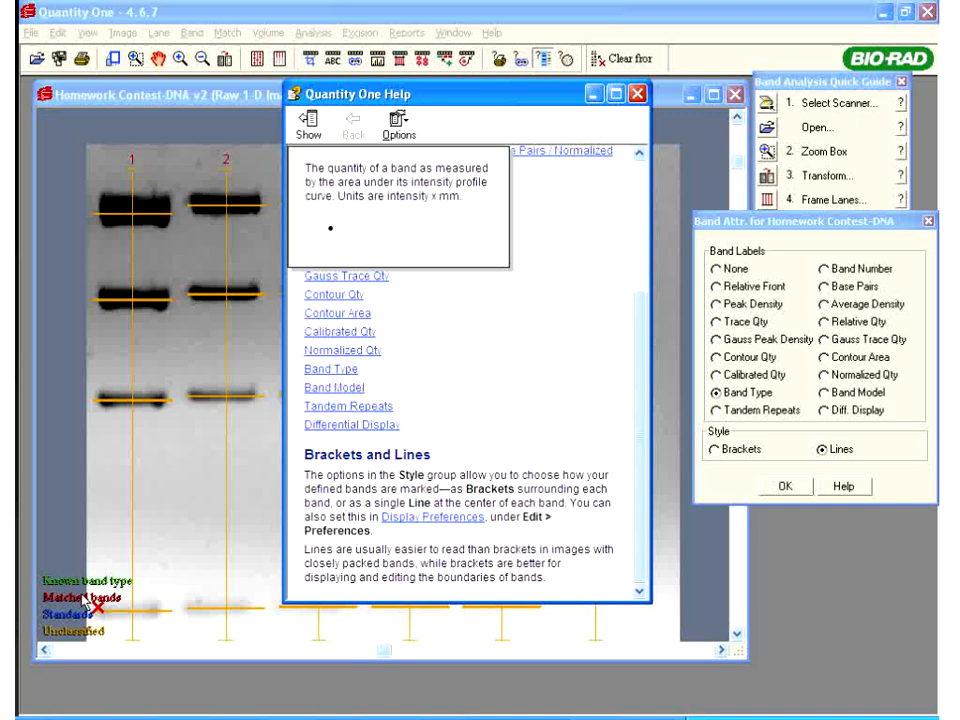
pyautogui.click(638, 94)
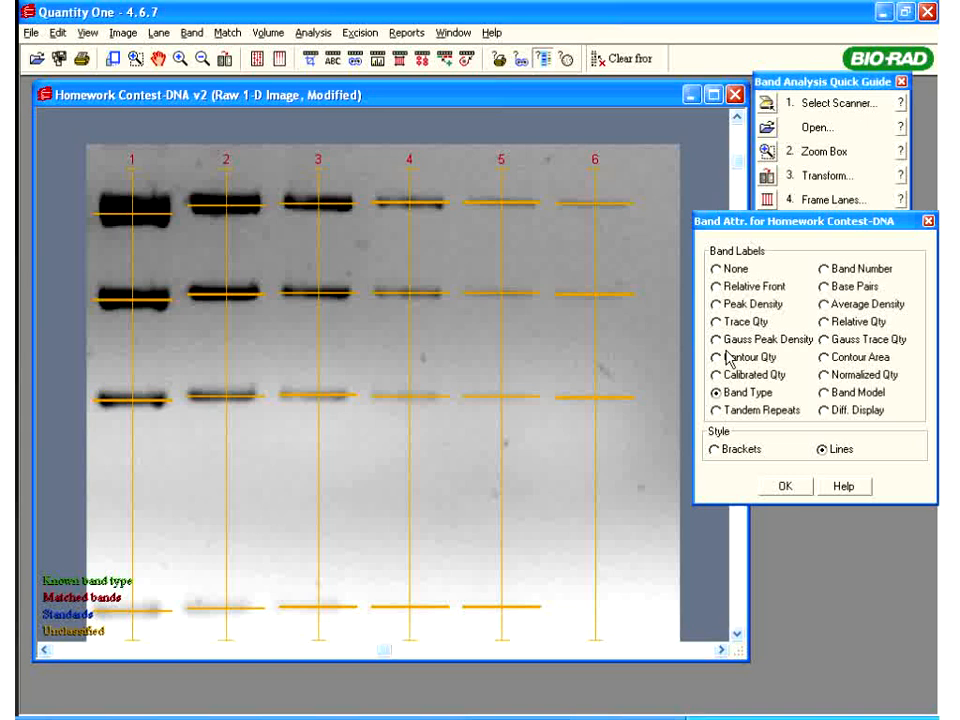
pyautogui.click(716, 322)
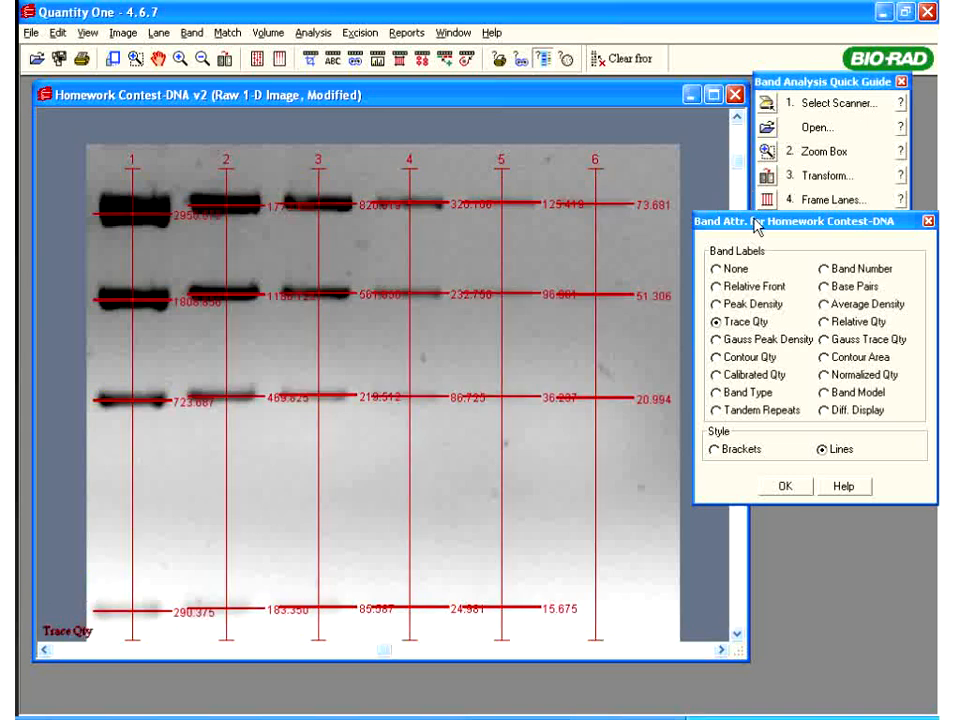
# Apply the Trace Qty band labels and close the label settings
pyautogui.moveTo(754, 219); pyautogui.dragTo(807, 296)
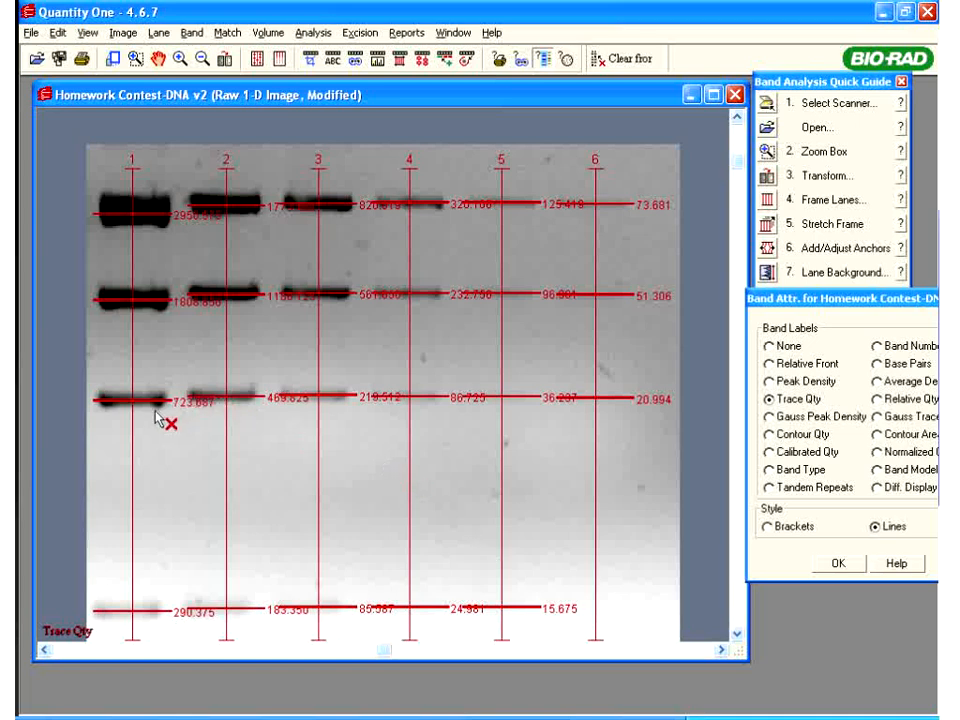
pyautogui.moveTo(833, 303); pyautogui.dragTo(763, 343)
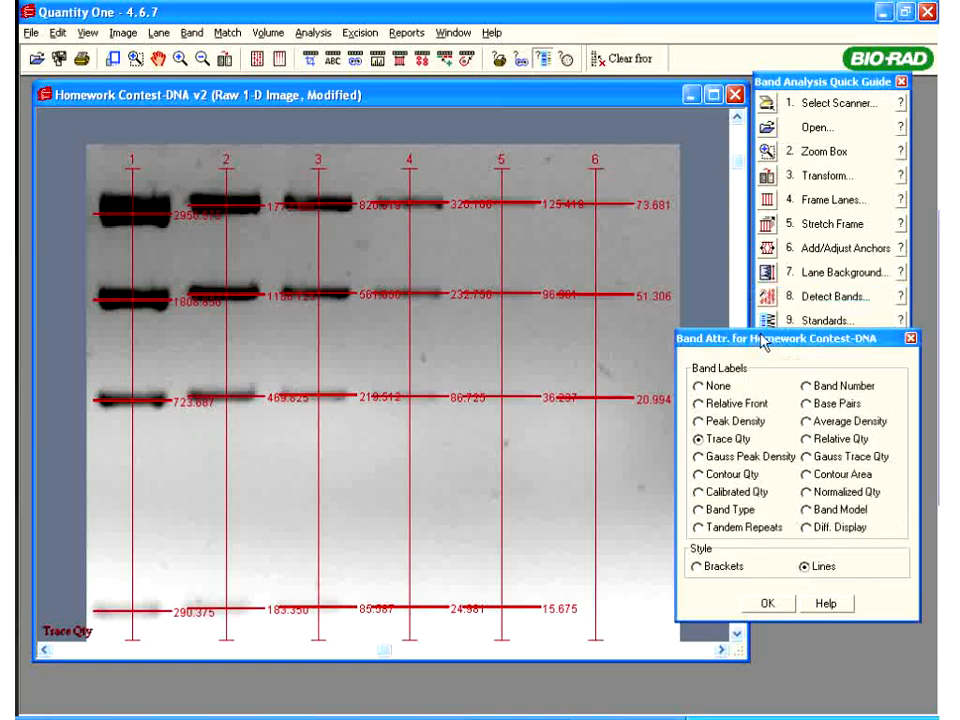
pyautogui.click(766, 604)
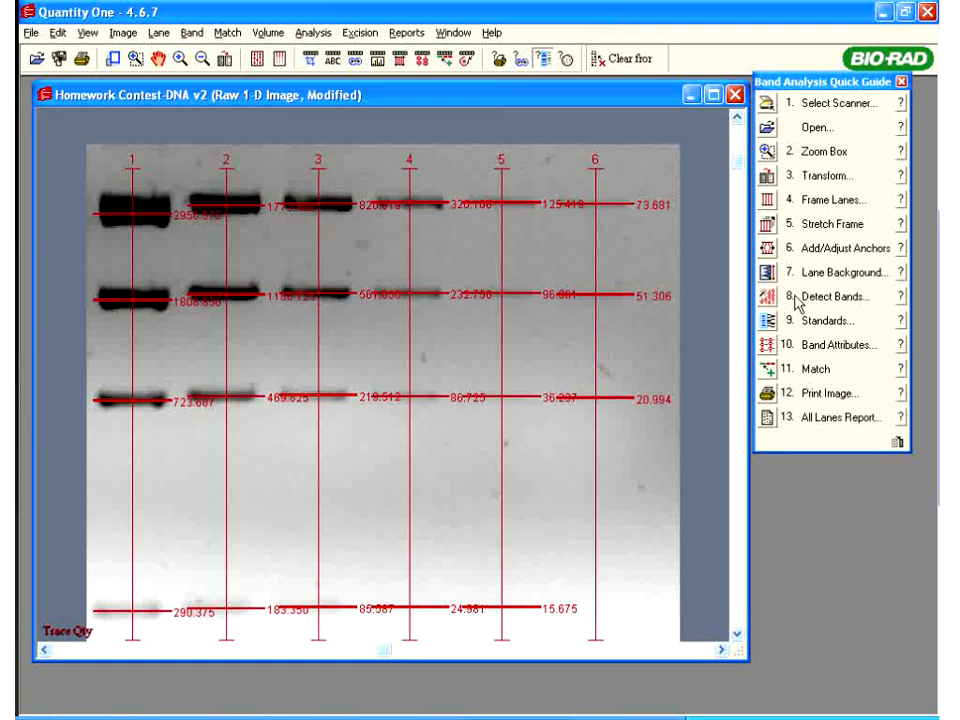
# Relabel every band by band number, 1–4 in lanes 1–2 and up to 6 in lane 5
pyautogui.click(797, 298)
pyautogui.click(825, 345)
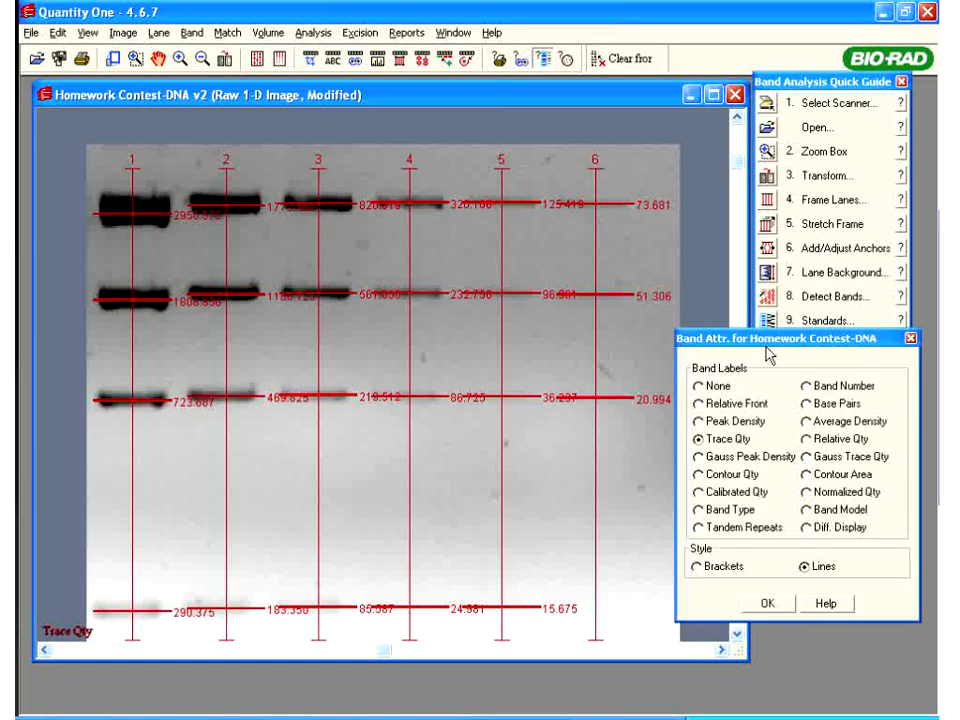
pyautogui.moveTo(805, 398); pyautogui.dragTo(773, 272)
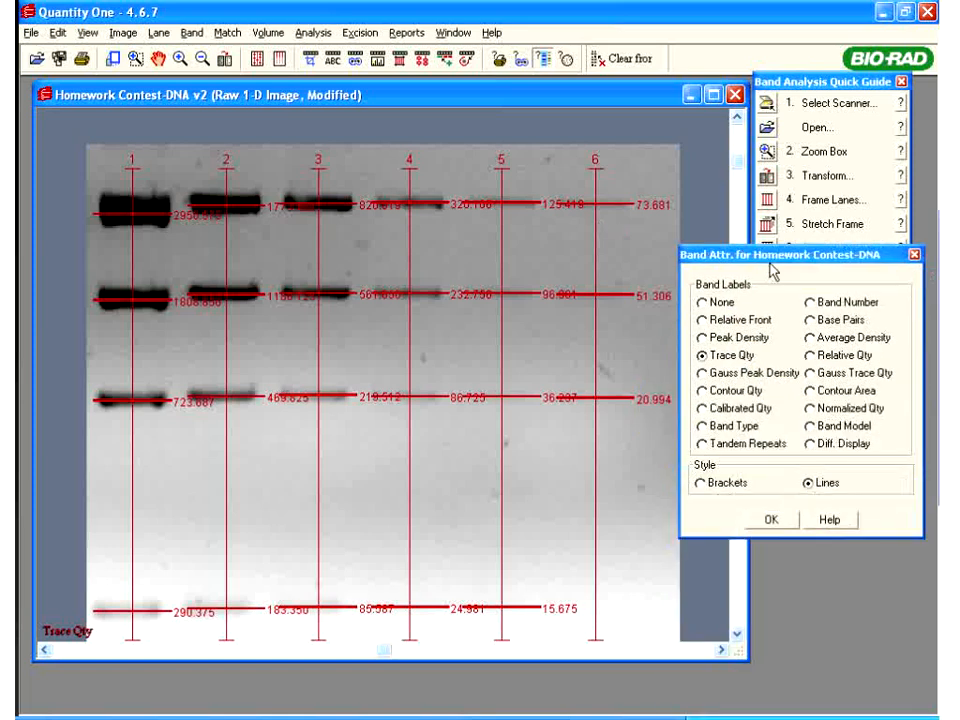
pyautogui.rightClick(769, 257)
pyautogui.click(741, 257)
pyautogui.click(810, 304)
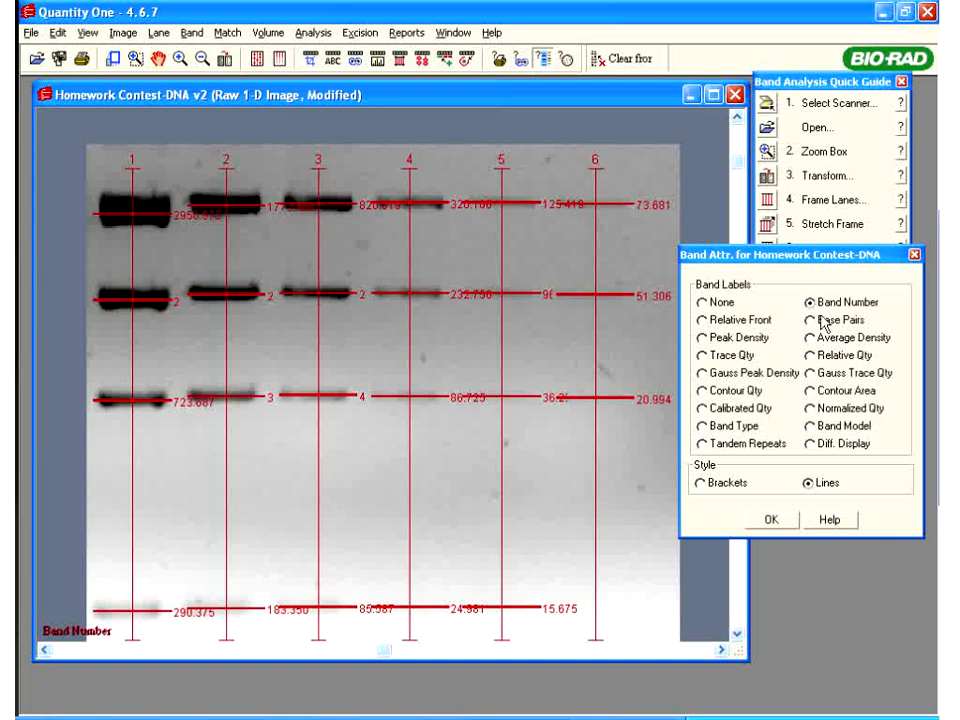
pyautogui.click(790, 522)
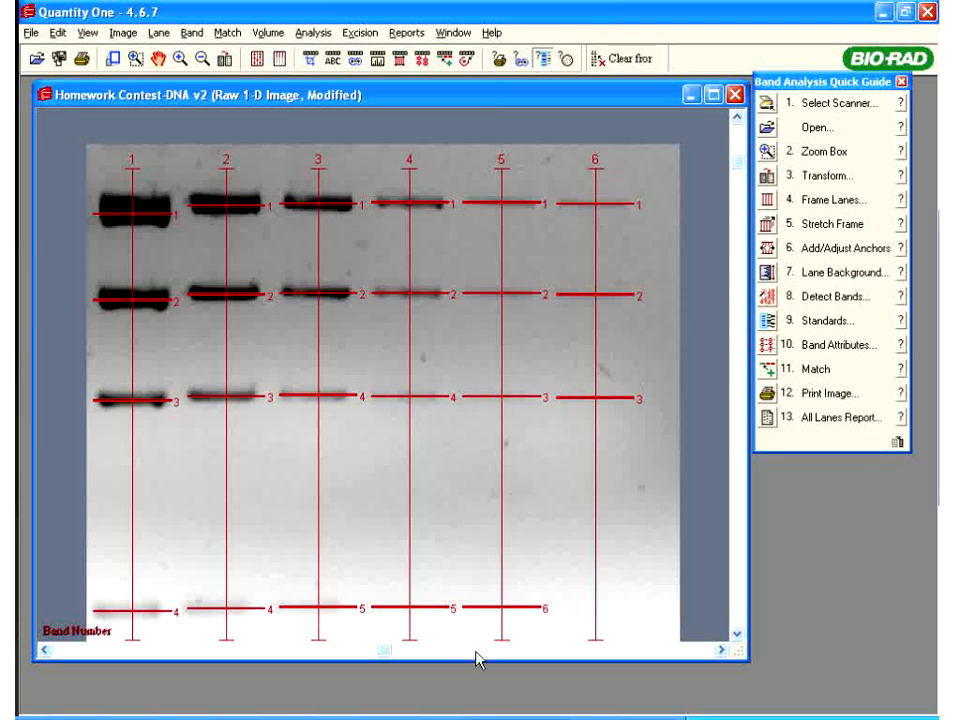
# Fit the whole gel in view and run Edit > Sort and Recalculate to renumber the bands
pyautogui.click(736, 629)
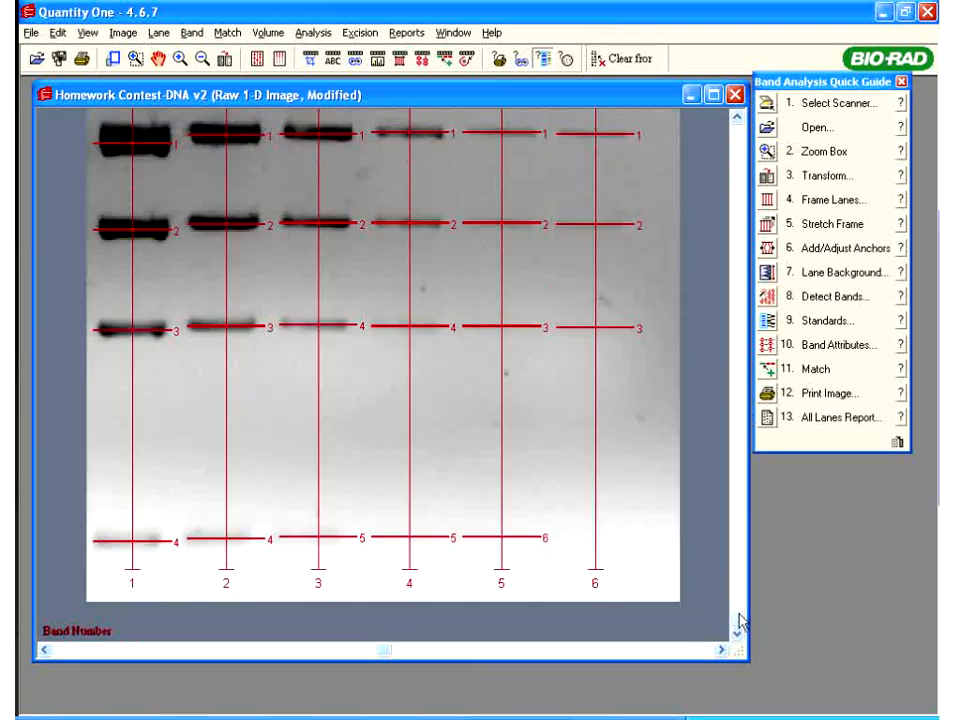
pyautogui.moveTo(740, 601); pyautogui.dragTo(735, 489)
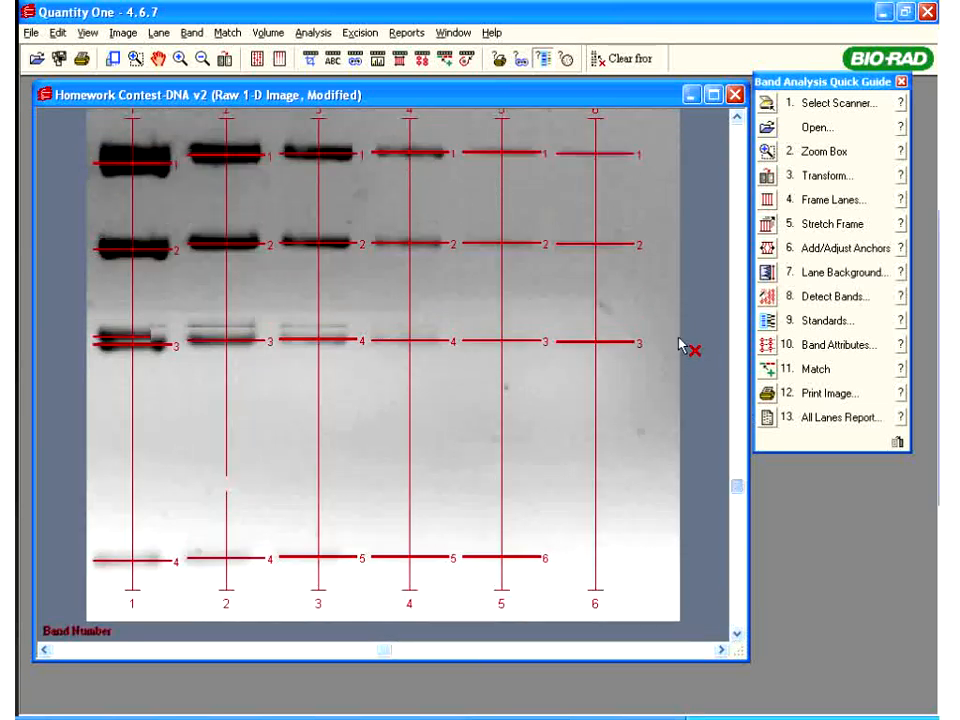
pyautogui.rightClick(465, 233)
pyautogui.click(481, 249)
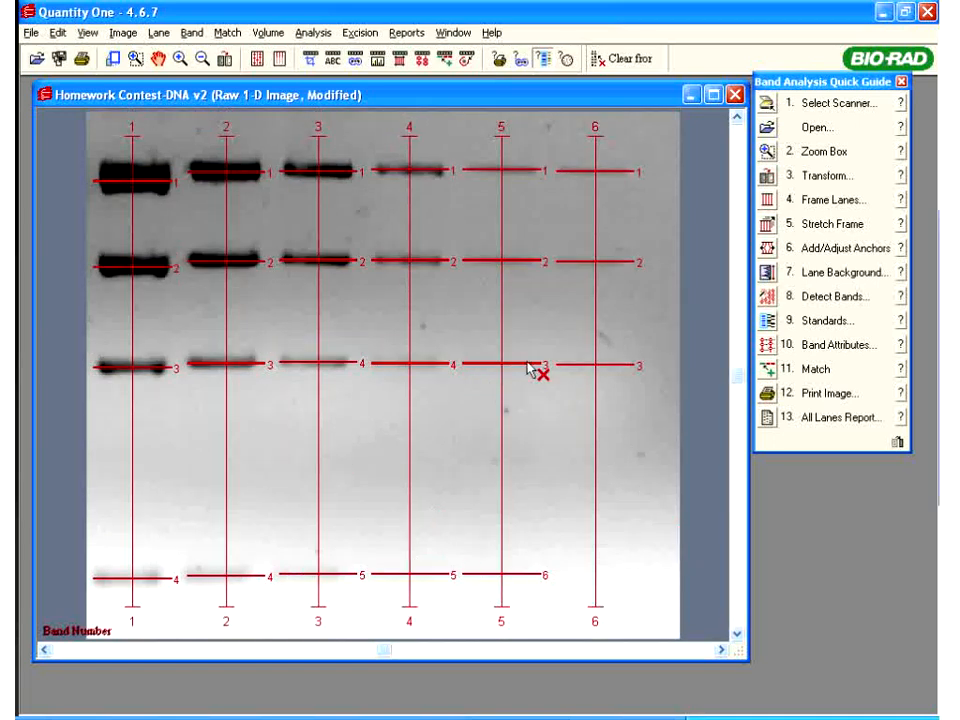
pyautogui.click(58, 34)
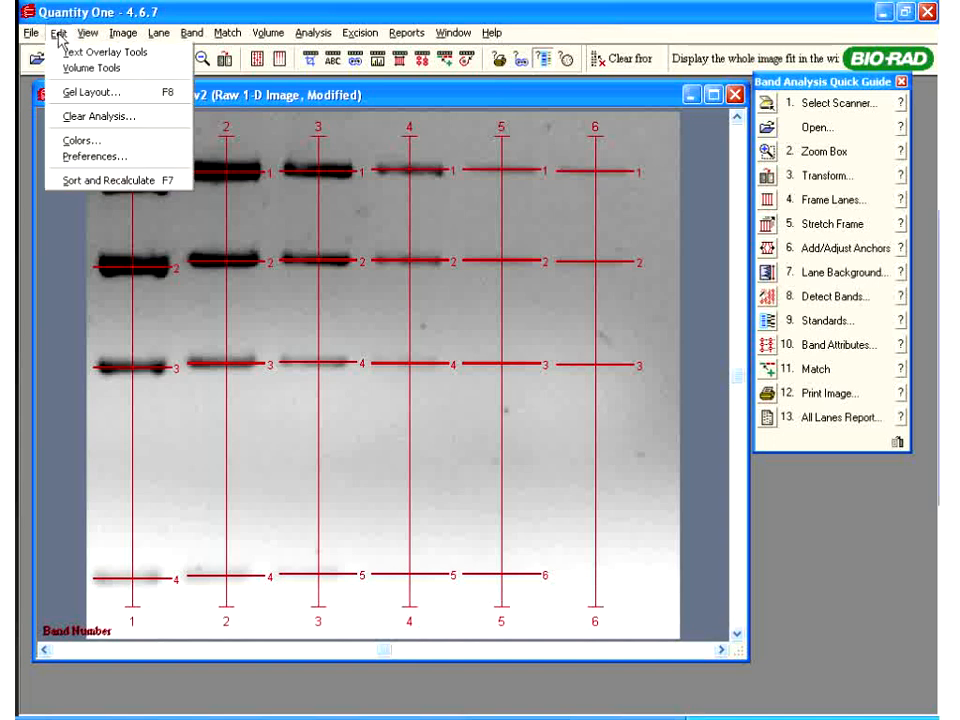
pyautogui.click(110, 182)
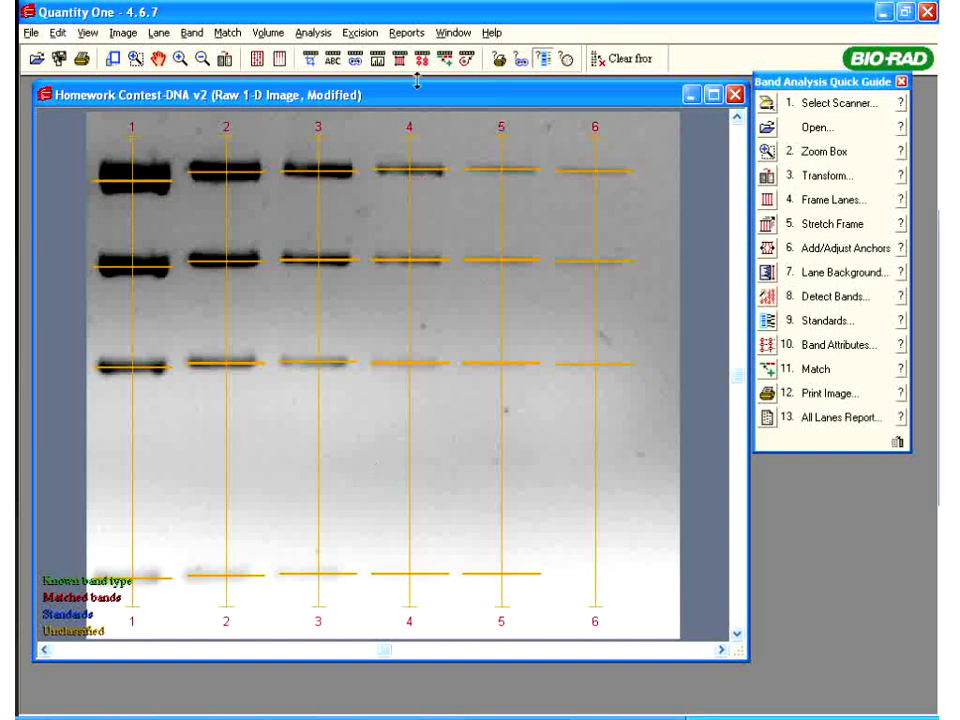
# Label each band by band number, giving 1–4 in lanes 1–5 and 1–3 in lane 6
pyautogui.click(782, 345)
pyautogui.click(812, 304)
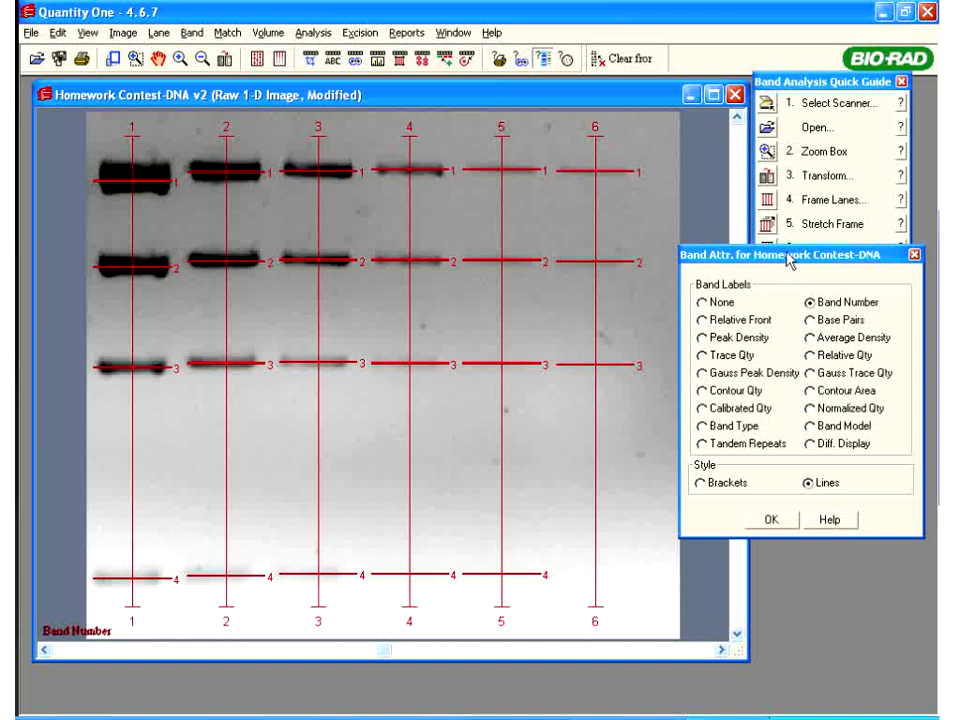
pyautogui.moveTo(790, 258); pyautogui.dragTo(845, 251)
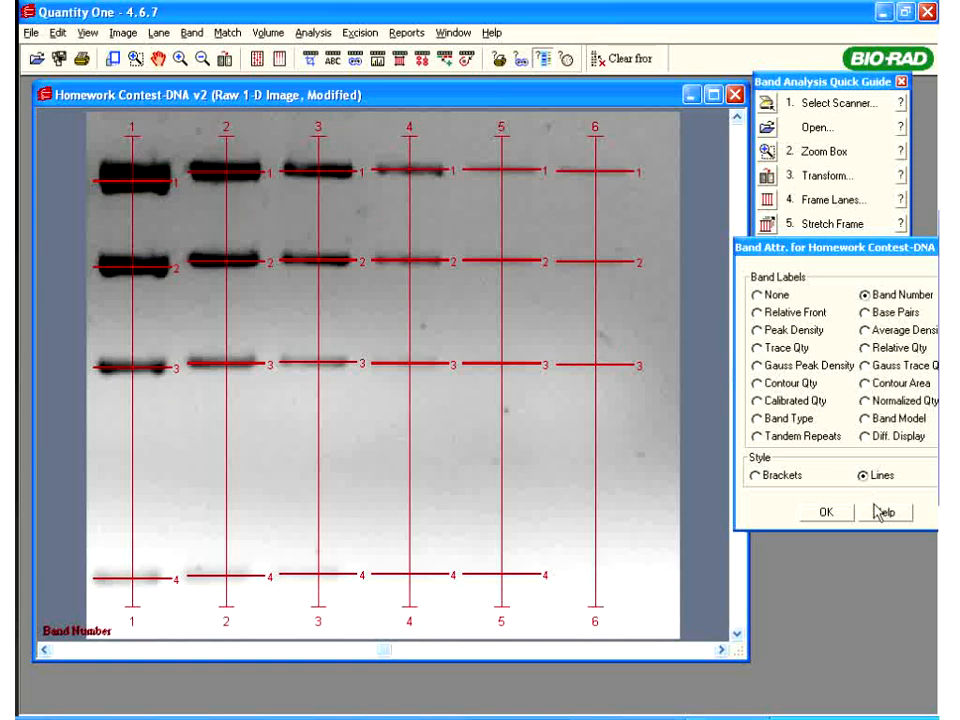
pyautogui.click(826, 512)
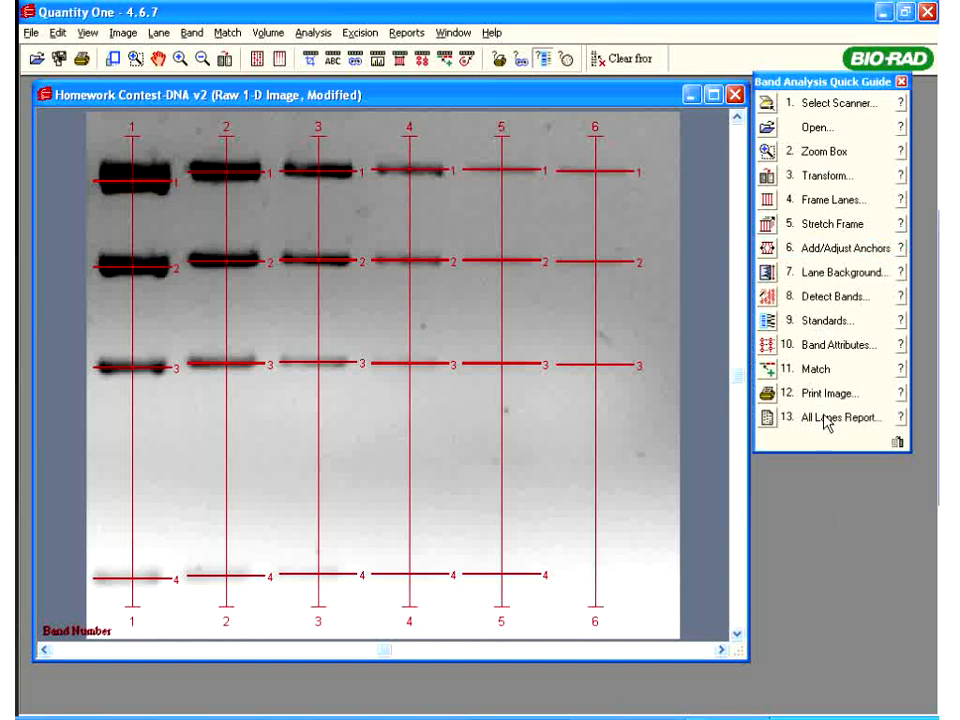
# Generate the All Lanes Report with Trace Qty and Band Type Number columns
pyautogui.click(768, 419)
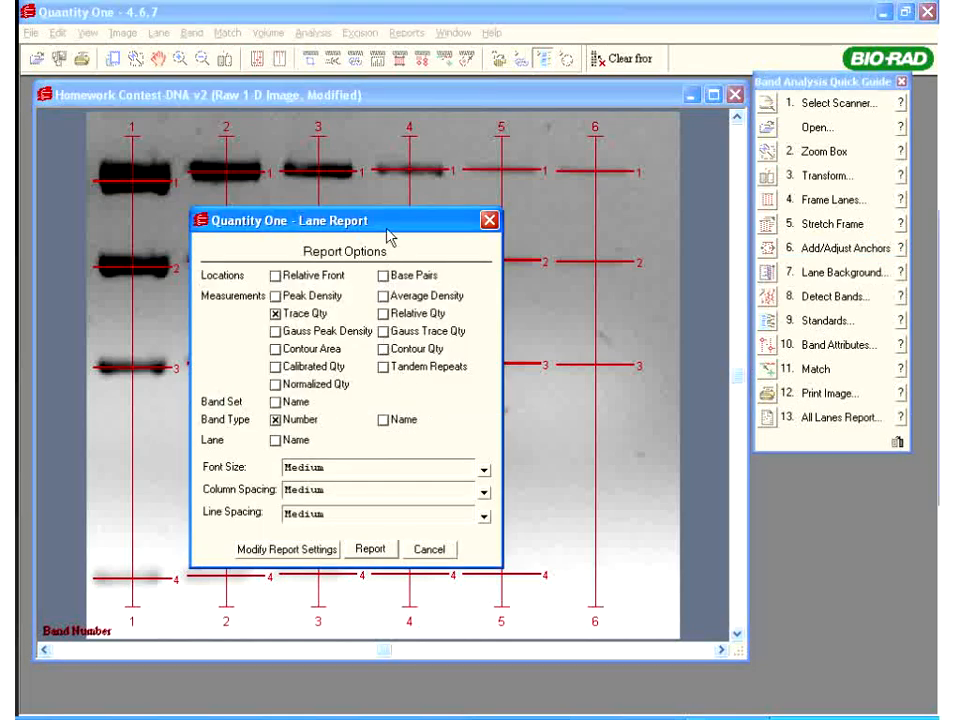
pyautogui.moveTo(471, 210); pyautogui.dragTo(626, 114)
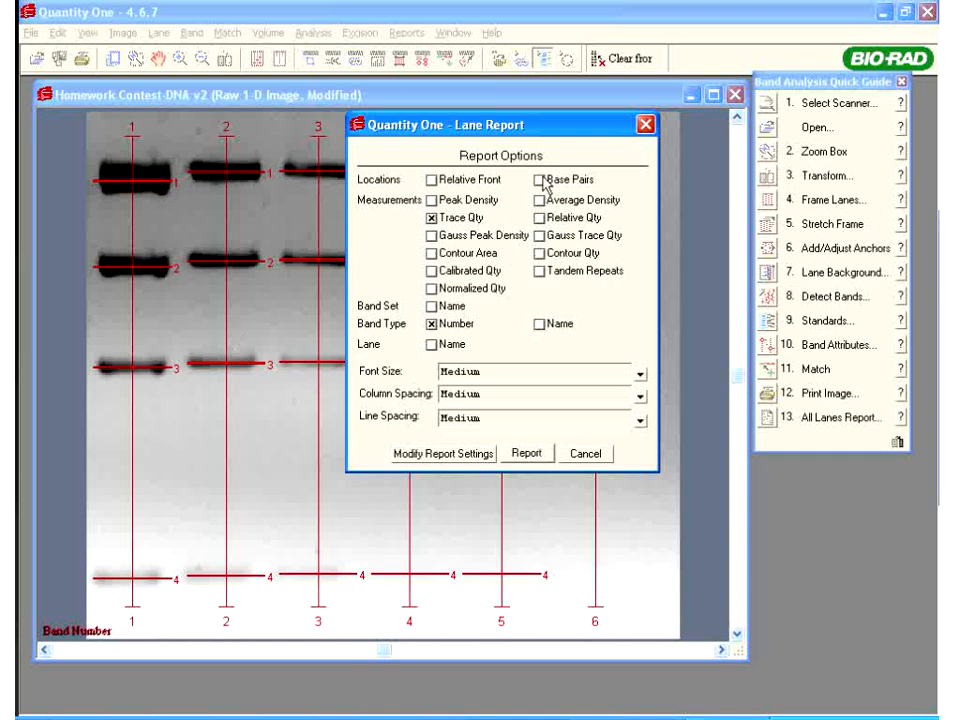
pyautogui.click(527, 455)
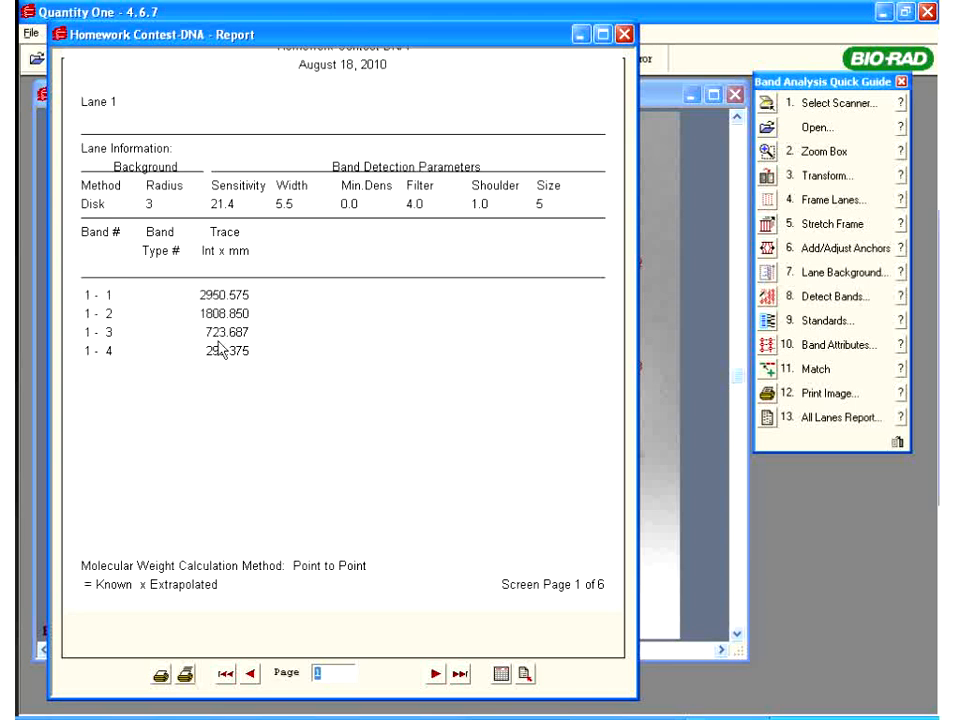
# Page forward and back through the lane report's per-lane pages
pyautogui.click(436, 675)
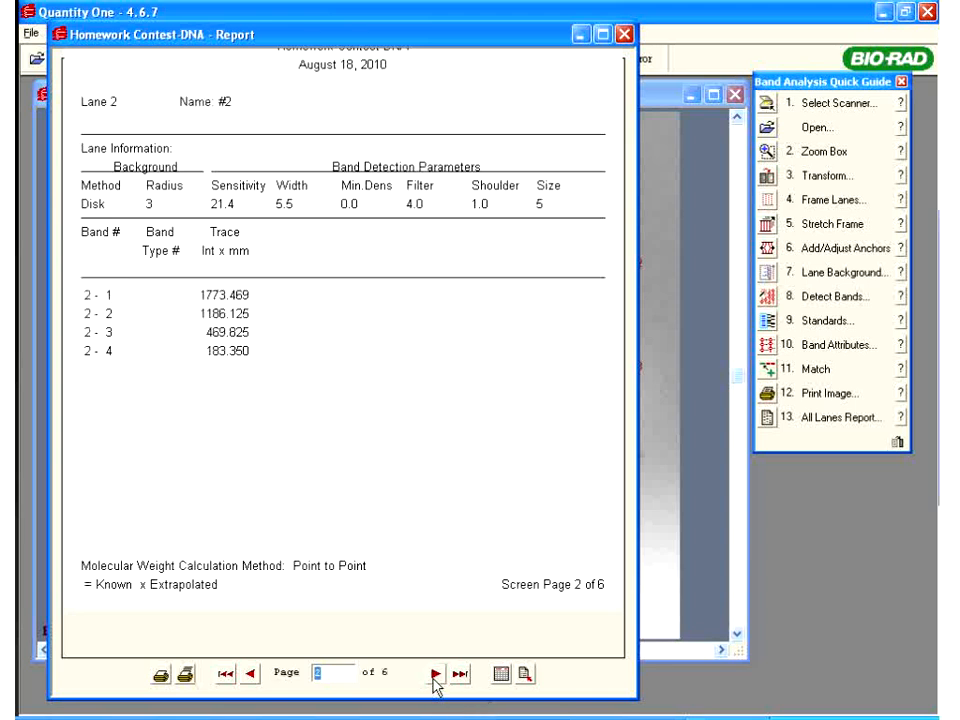
pyautogui.click(436, 675)
pyautogui.click(436, 675)
pyautogui.click(249, 675)
pyautogui.click(249, 675)
pyautogui.click(249, 675)
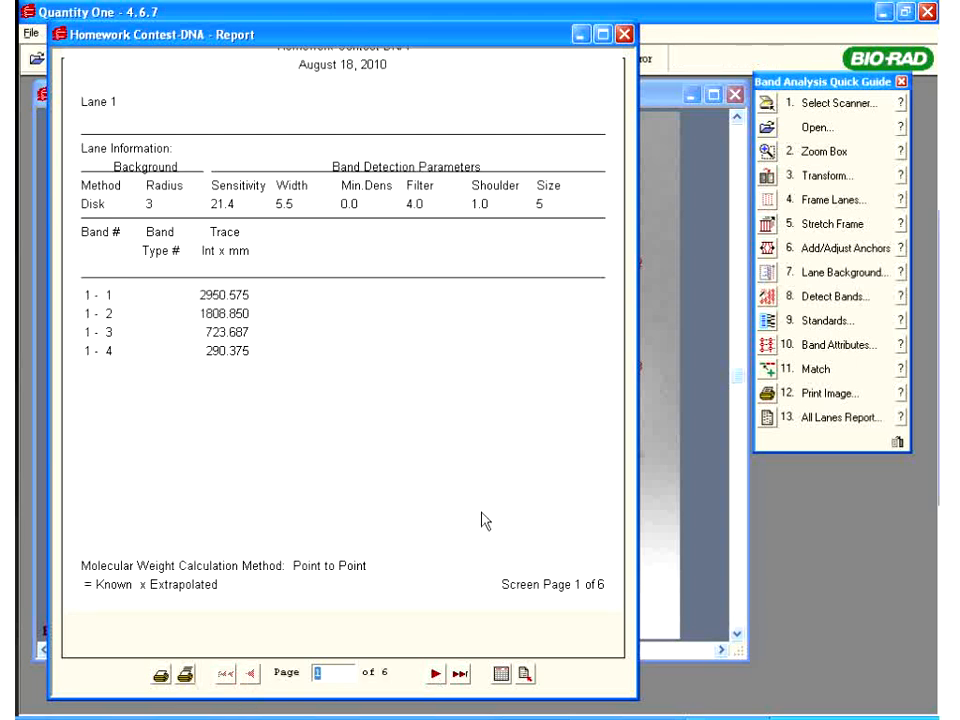
# Export the lane report to the clipboard in Tabs (Excel format)
pyautogui.click(502, 677)
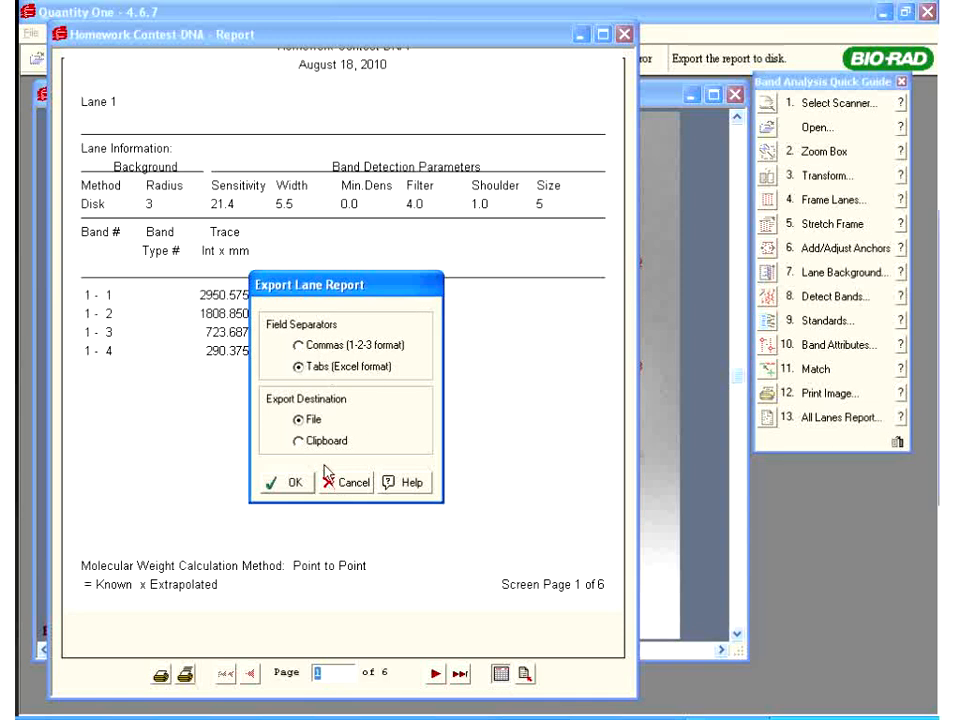
pyautogui.click(301, 442)
pyautogui.click(295, 483)
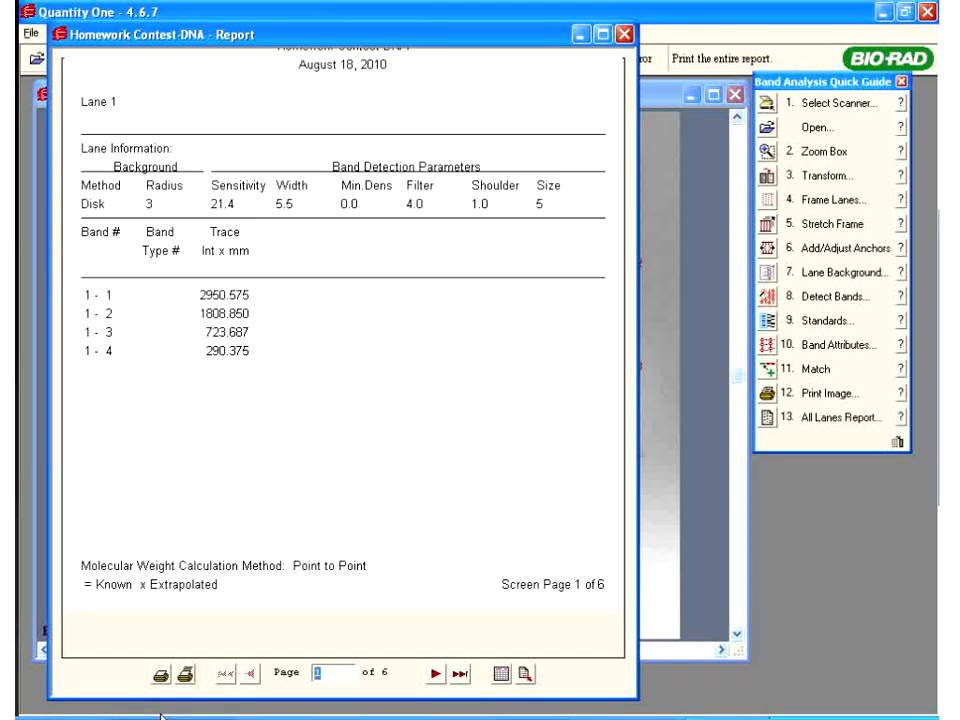
pyautogui.click(161, 716)
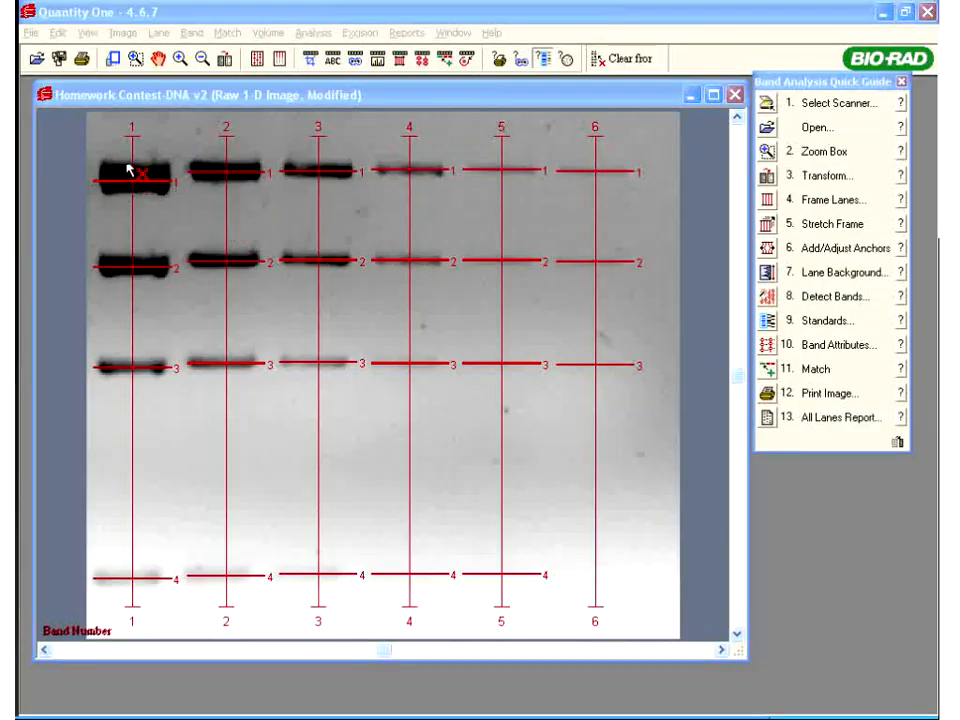
# Save the gel, then export it as quality-100 JPEG Homework Contest-DNA.jpg to the Desktop
pyautogui.click(31, 36)
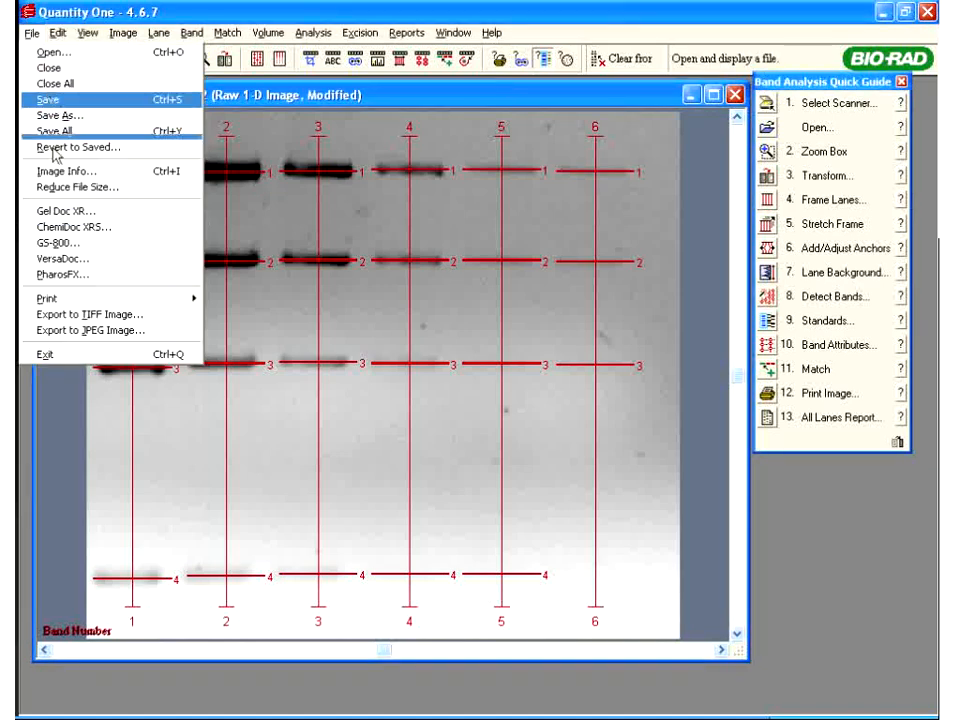
pyautogui.click(50, 101)
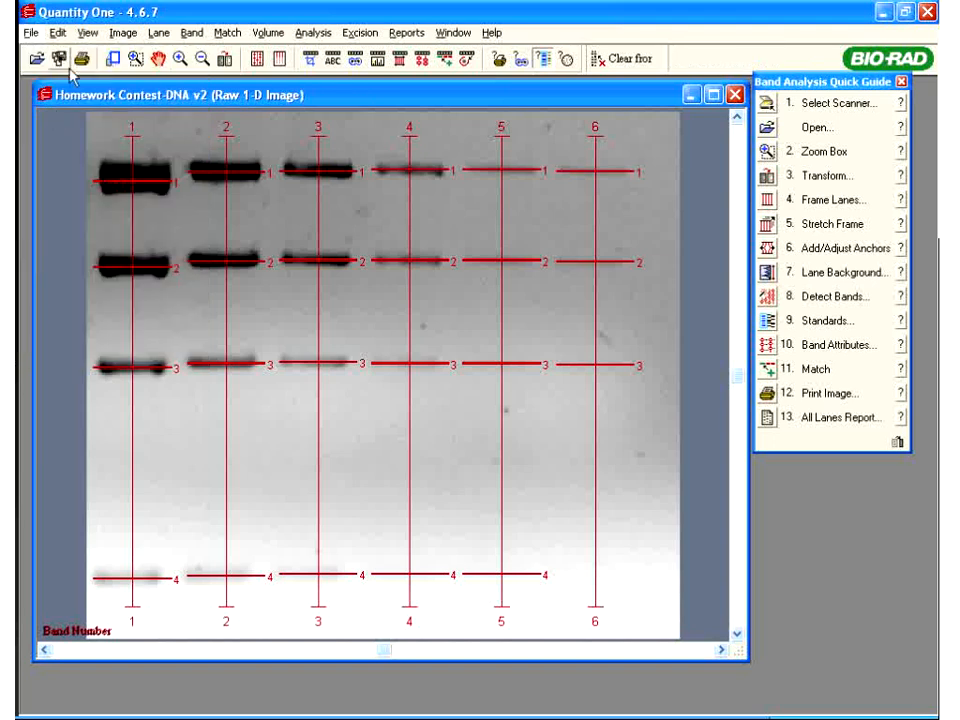
pyautogui.click(28, 34)
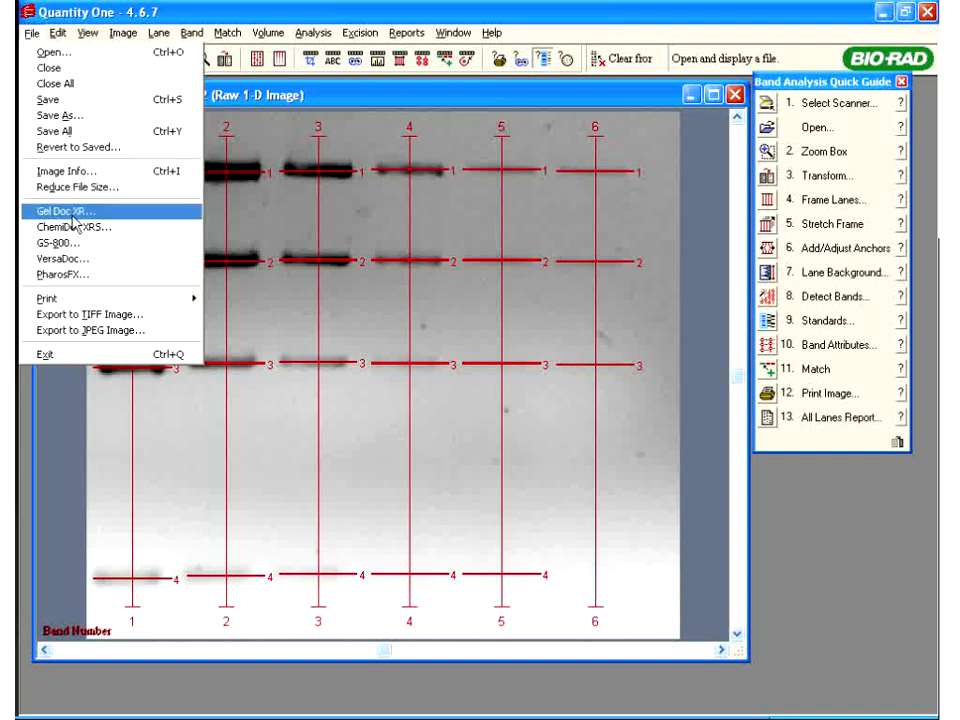
pyautogui.click(92, 332)
pyautogui.moveTo(326, 388); pyautogui.dragTo(368, 397)
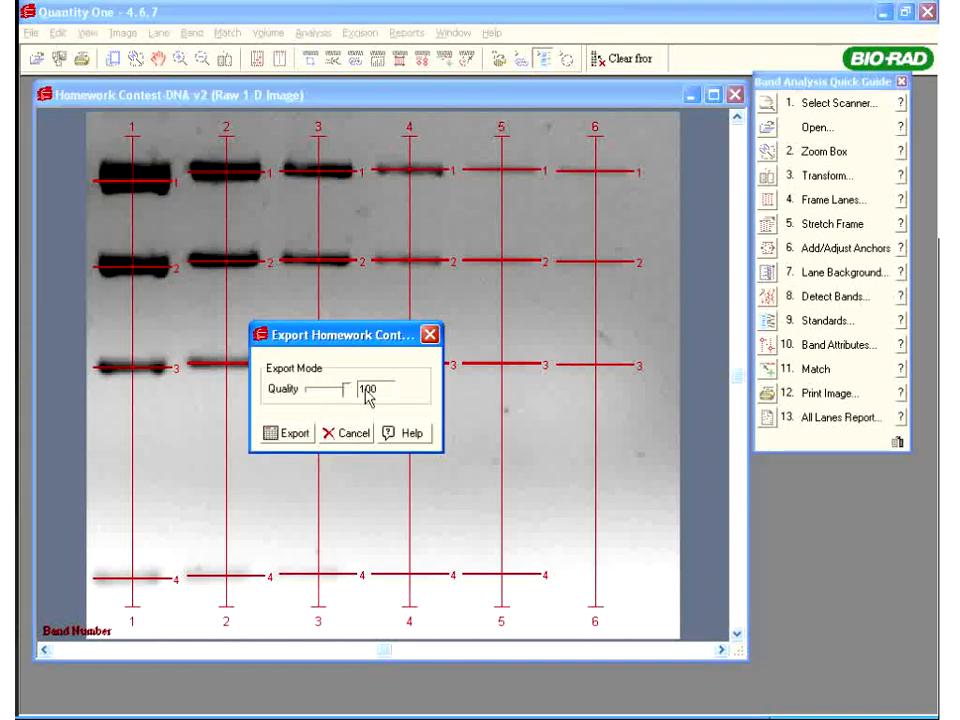
pyautogui.click(293, 436)
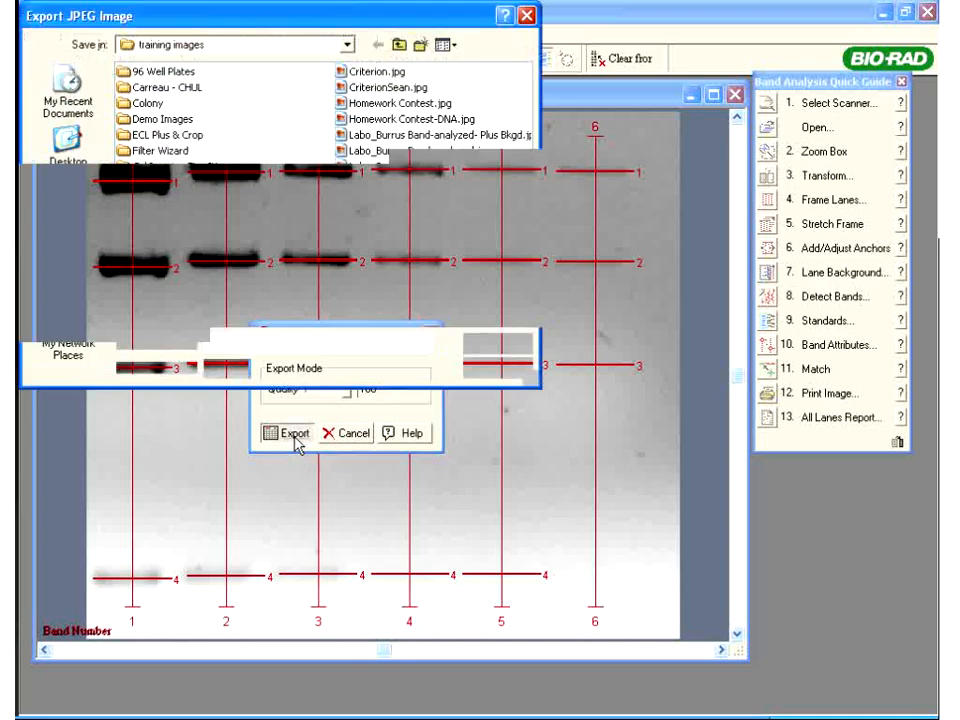
pyautogui.click(398, 46)
pyautogui.click(398, 46)
pyautogui.click(500, 342)
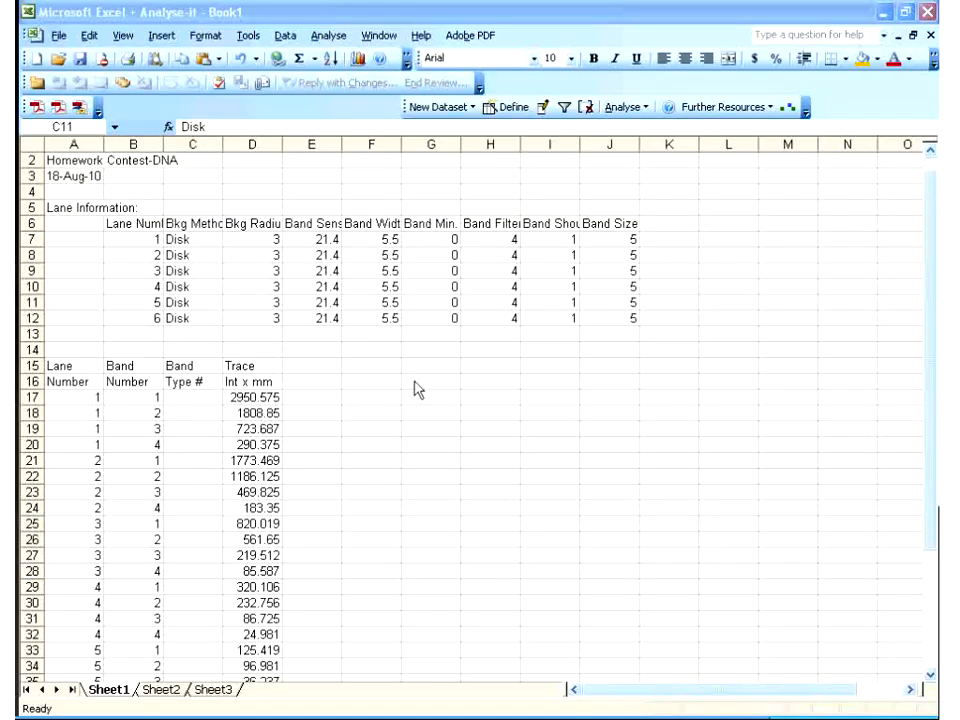
# Insert the Homework Contest-DNA.jpg gel image from the Desktop into the sheet
pyautogui.click(160, 36)
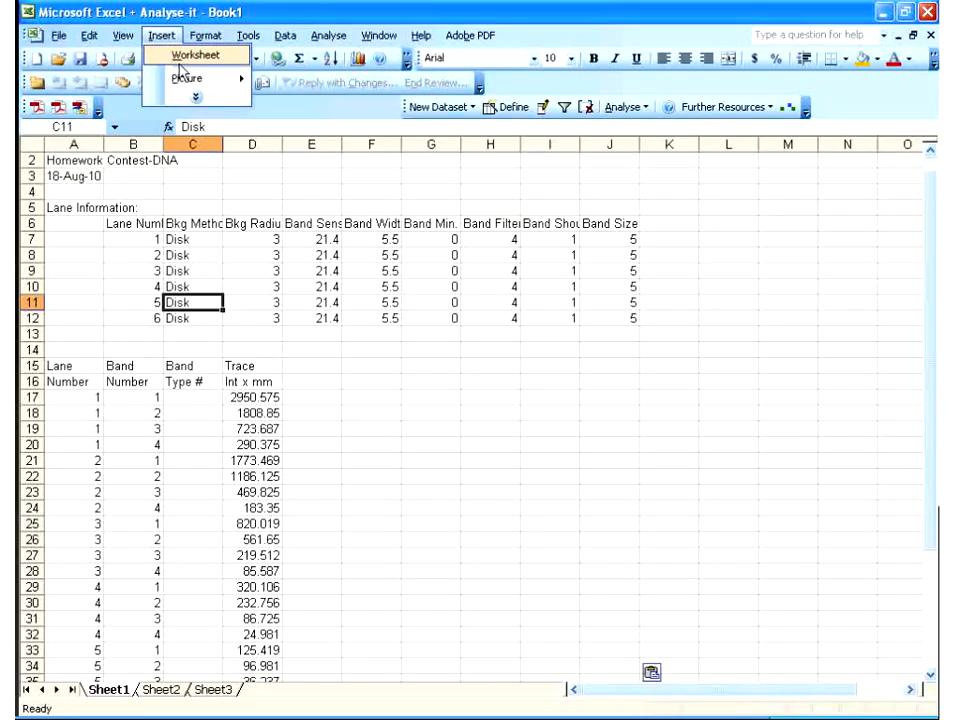
pyautogui.moveTo(188, 80)
pyautogui.click(285, 78)
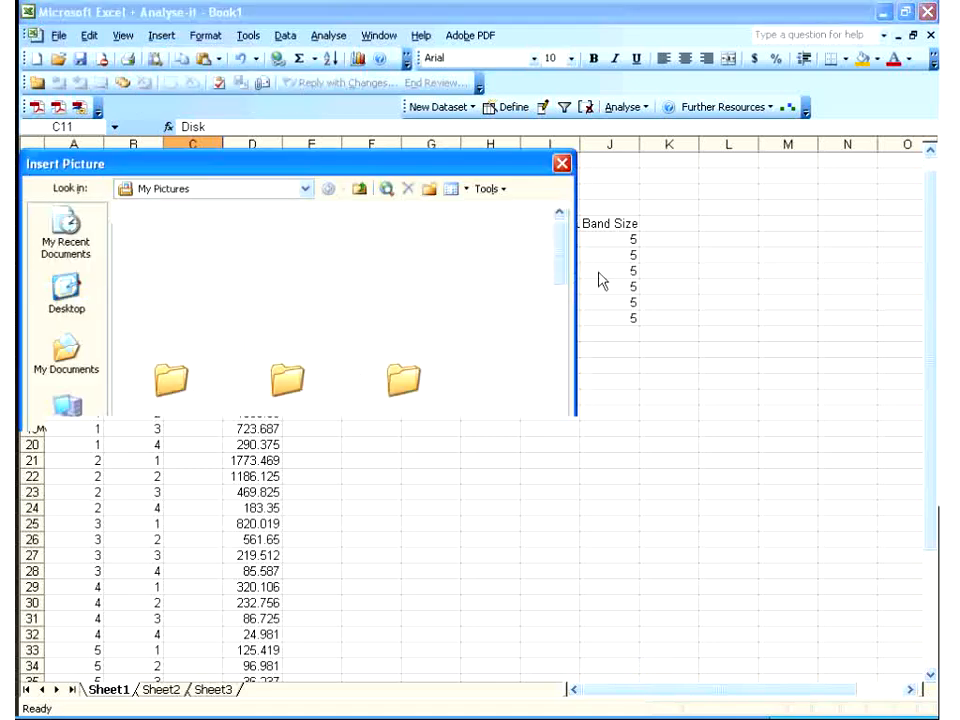
pyautogui.click(360, 189)
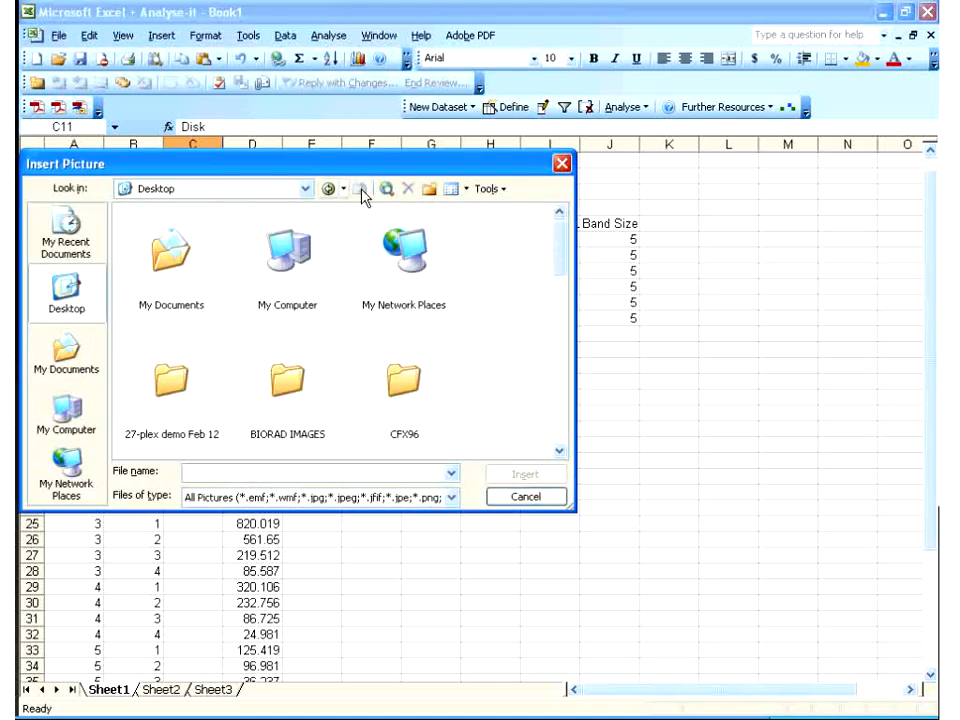
pyautogui.scroll(-5, 564, 245)
pyautogui.doubleClick(180, 377)
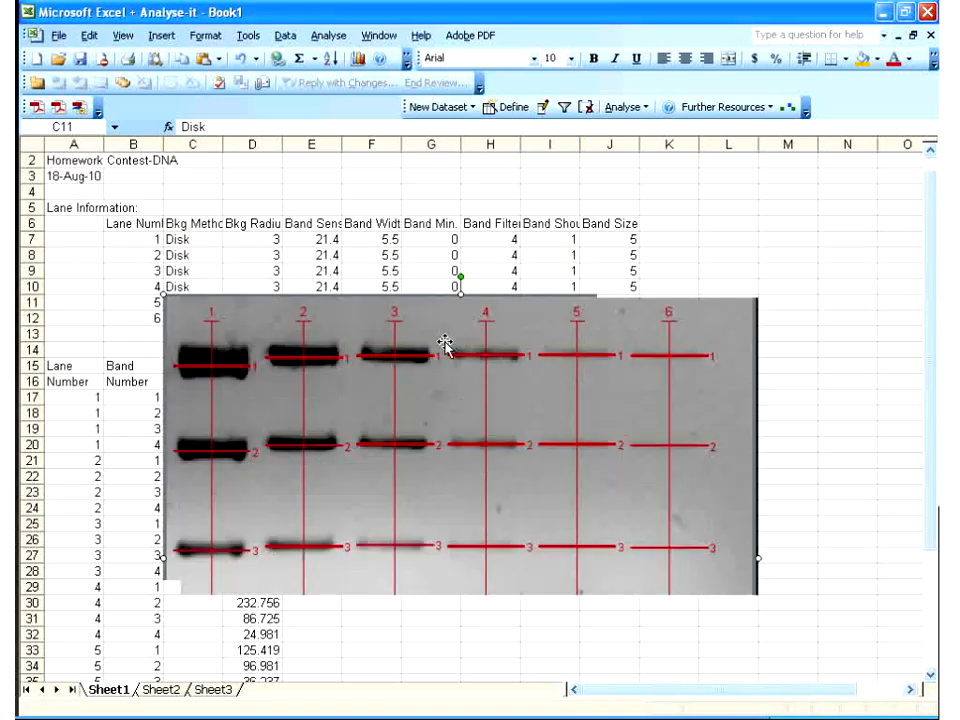
# Shrink the gel picture to 77% and place it beside the trace-quantity table
pyautogui.moveTo(644, 360); pyautogui.dragTo(644, 360)
pyautogui.moveTo(391, 307); pyautogui.dragTo(527, 478)
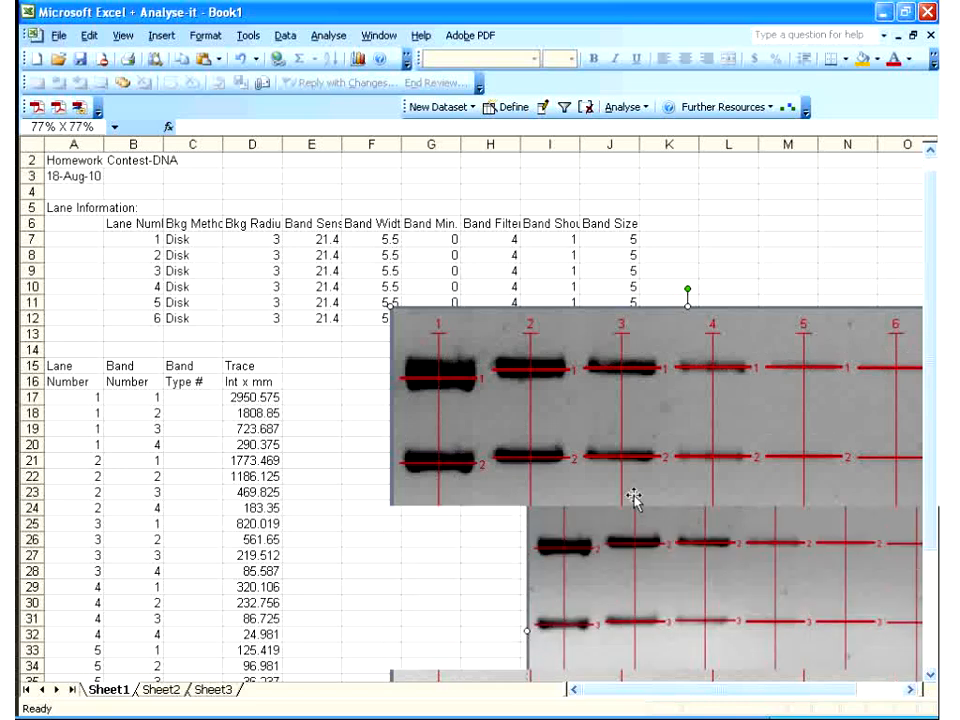
pyautogui.moveTo(634, 497); pyautogui.dragTo(418, 426)
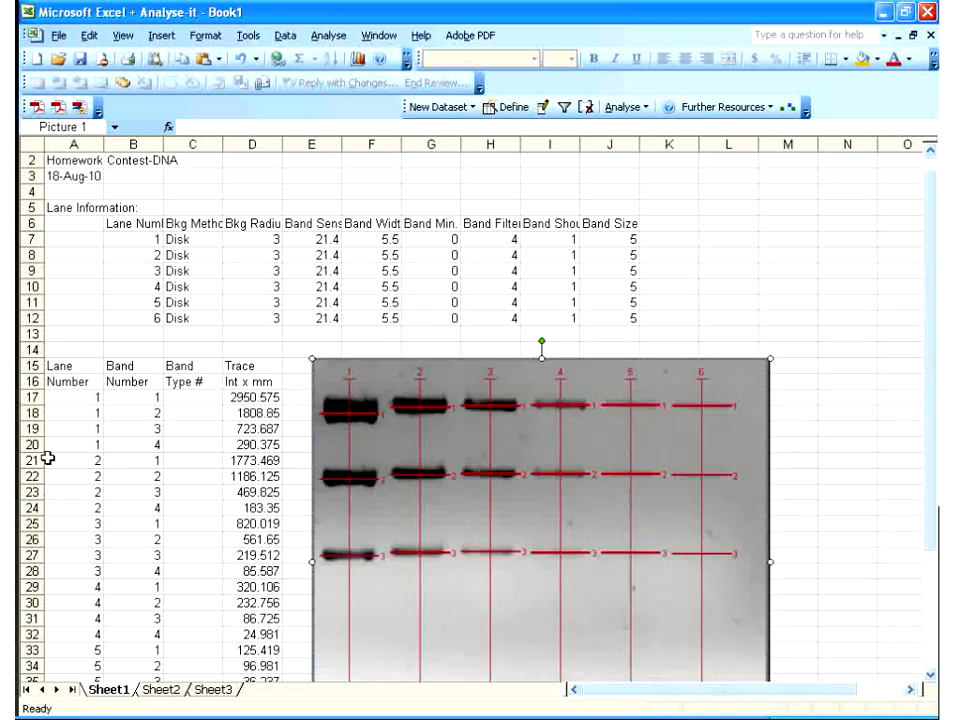
pyautogui.click(931, 676)
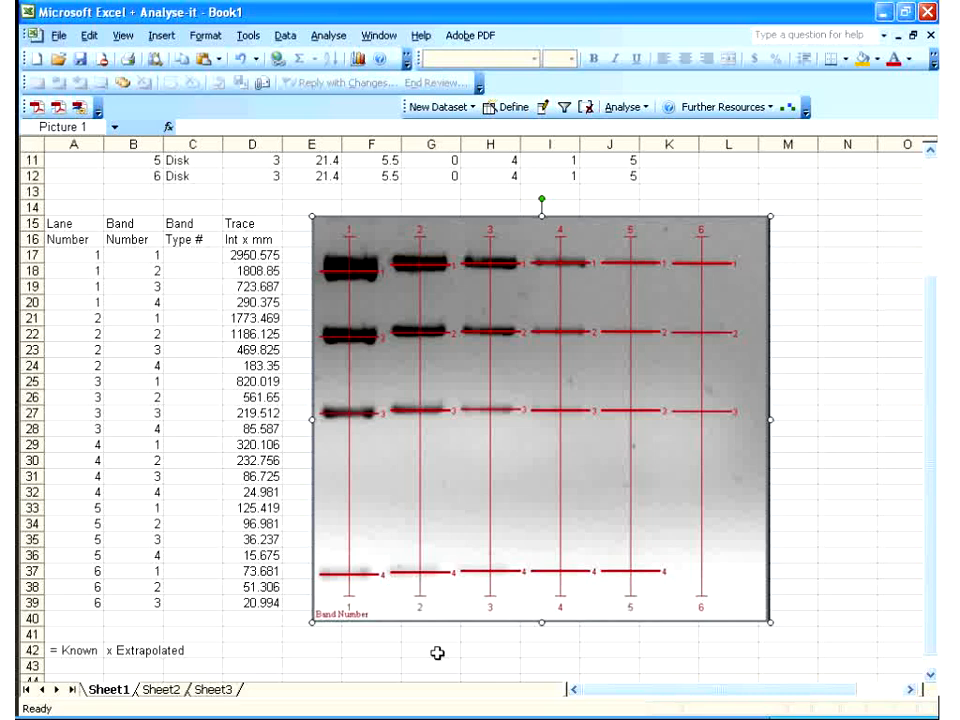
pyautogui.click(848, 350)
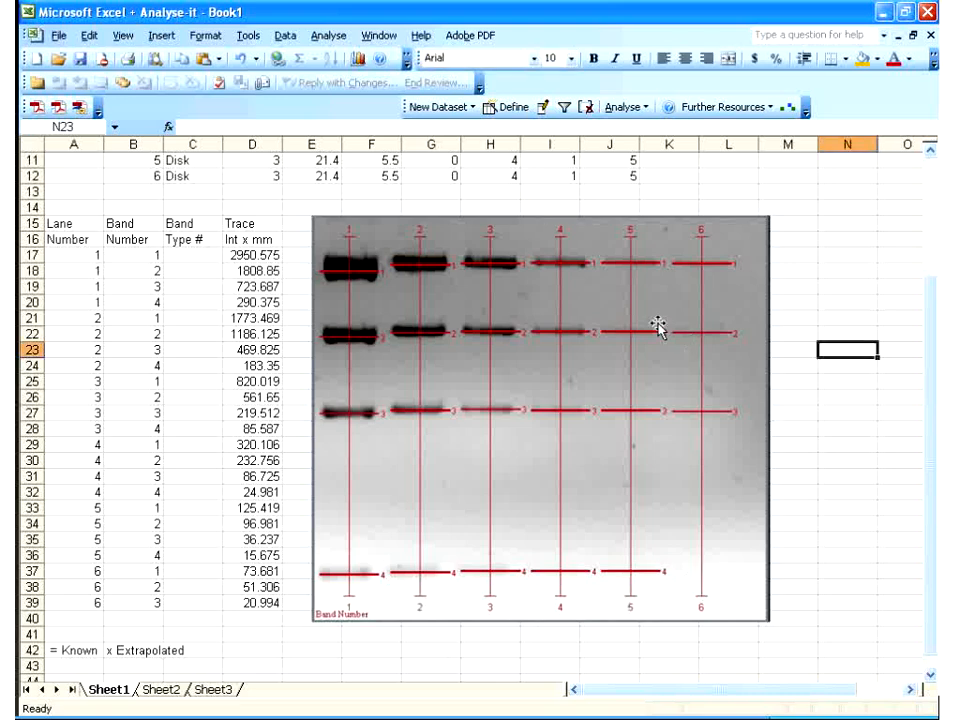